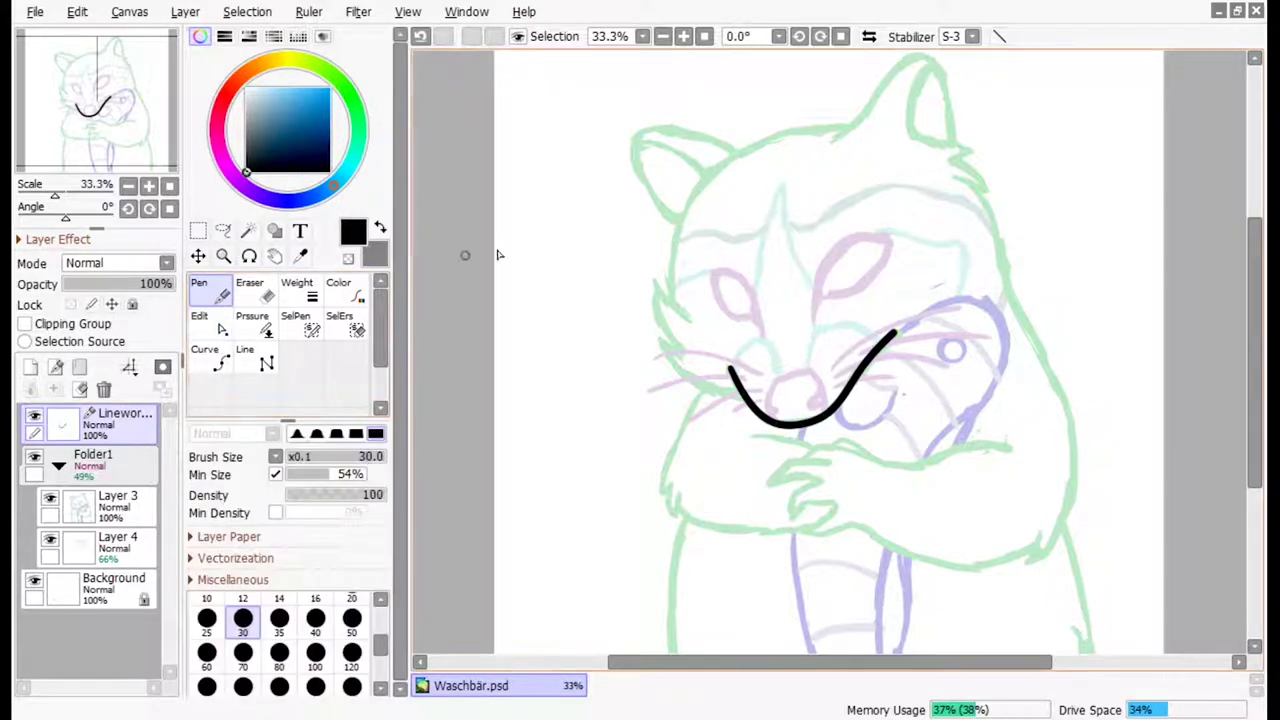
- Ink the raccoon's head outline, cheek fur and upright ear with its adjoining fur tufts over the green sketch
key("ctrl")
left_click_drag(689, 266, 734, 200)
mouse_move(832, 138)
left_mouse_down()
mouse_move(957, 135)
mouse_move(988, 195)
left_mouse_up()
key("ctrl")
left_click_drag(948, 92, 997, 178)
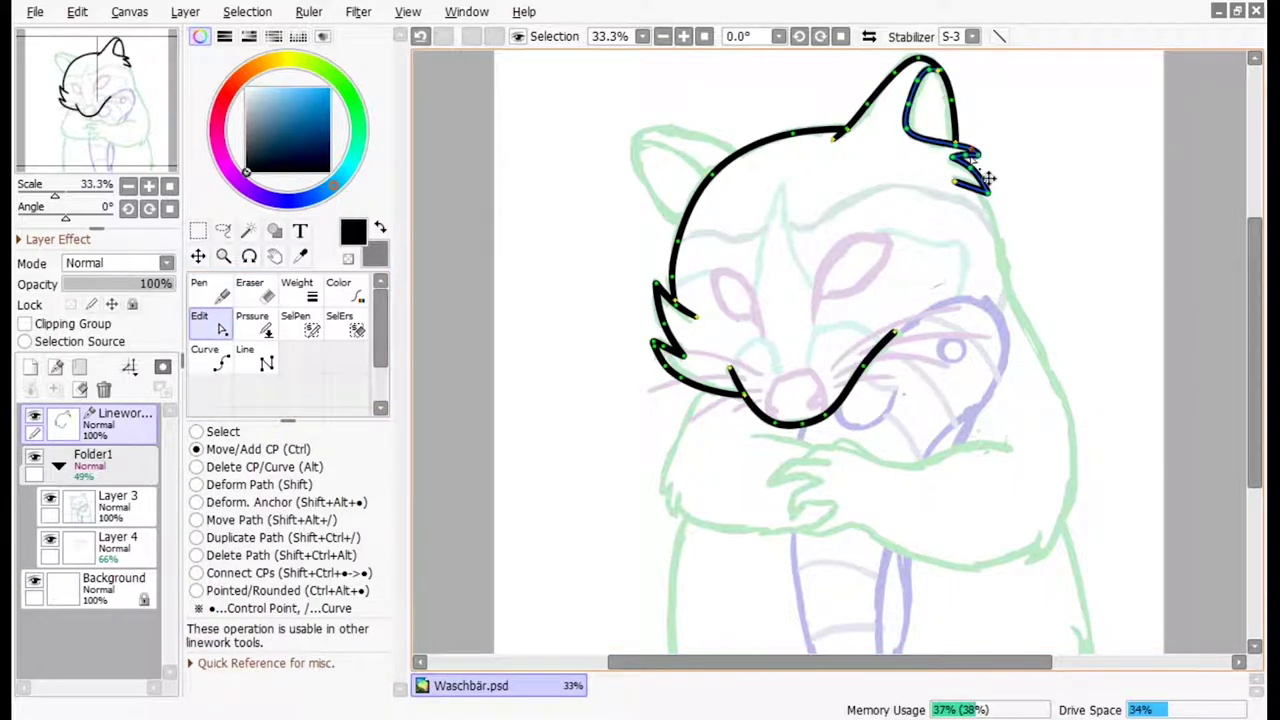
- Ink the tilted ear's outer and inner lines beside the forehead and fit them to the head outline
left_click_drag(683, 222, 738, 150)
left_click_drag(640, 150, 730, 150)
key("ctrl+z")
key("ctrl")
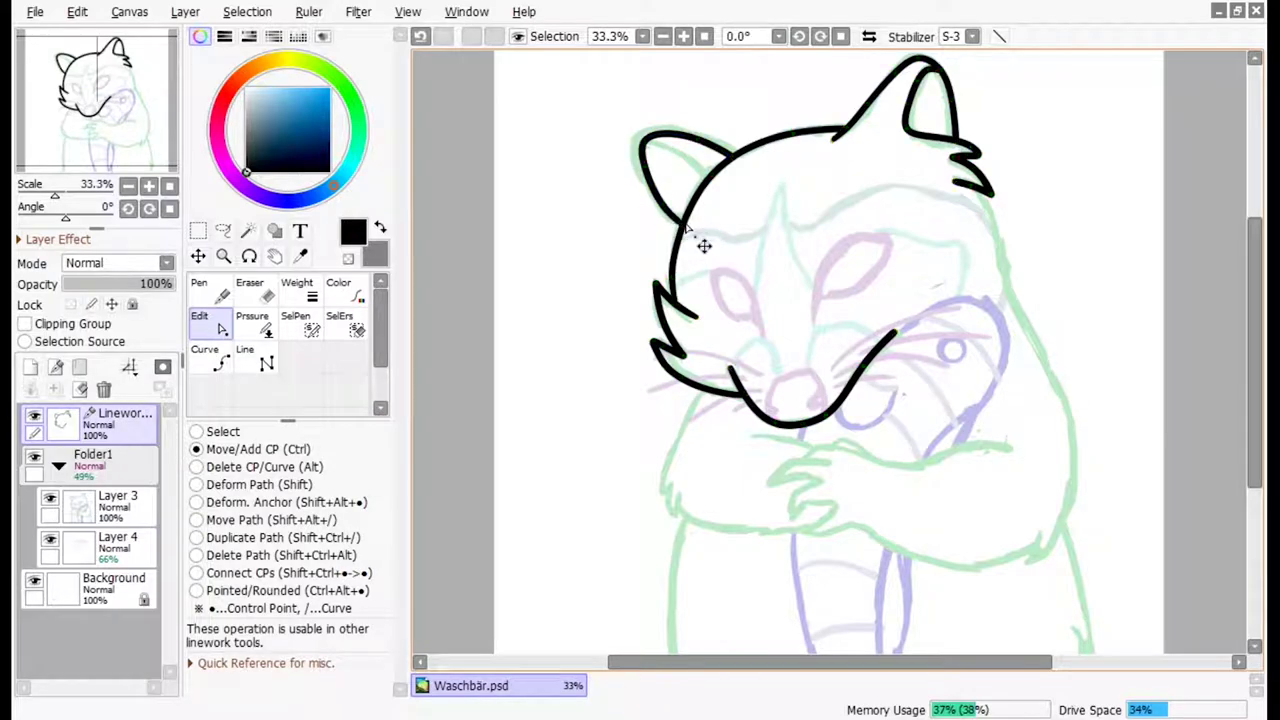
- Ink the raccoon's back down to the elbow fur tuft, then the front arm with its curled hand
left_click_drag(1015, 310, 1072, 558)
key("ctrl")
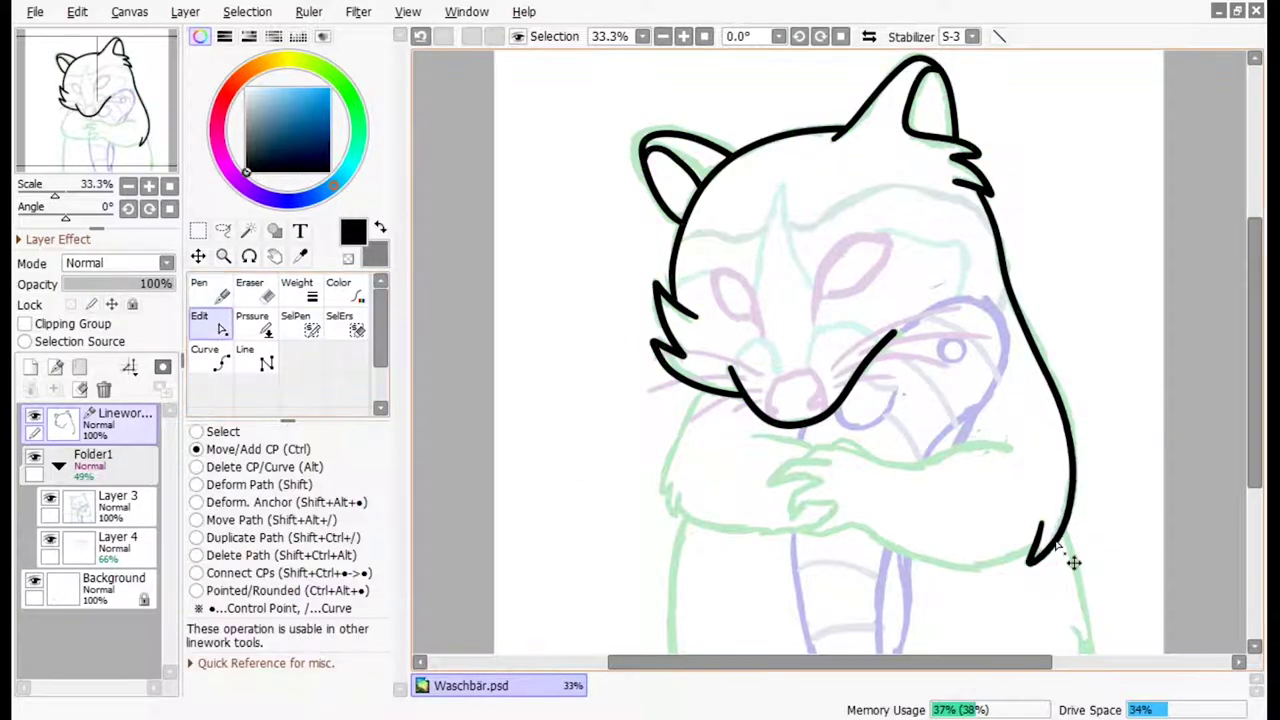
mouse_move(1015, 448)
left_mouse_down()
mouse_move(815, 485)
mouse_move(910, 550)
mouse_move(1030, 562)
left_mouse_up()
key("e")
key("ctrl")
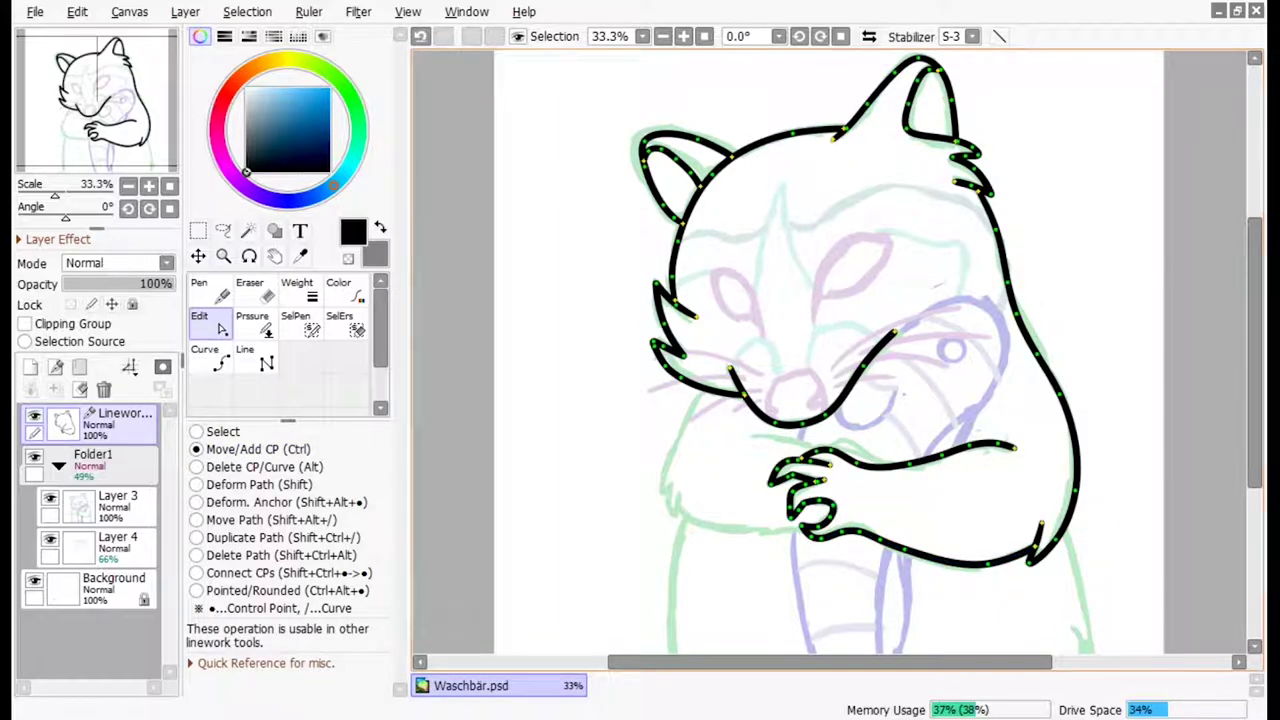
- Ink the second arm from the chin to the hand, including its elbow fur and the short upper-edge line
key("n")
key("ctrl")
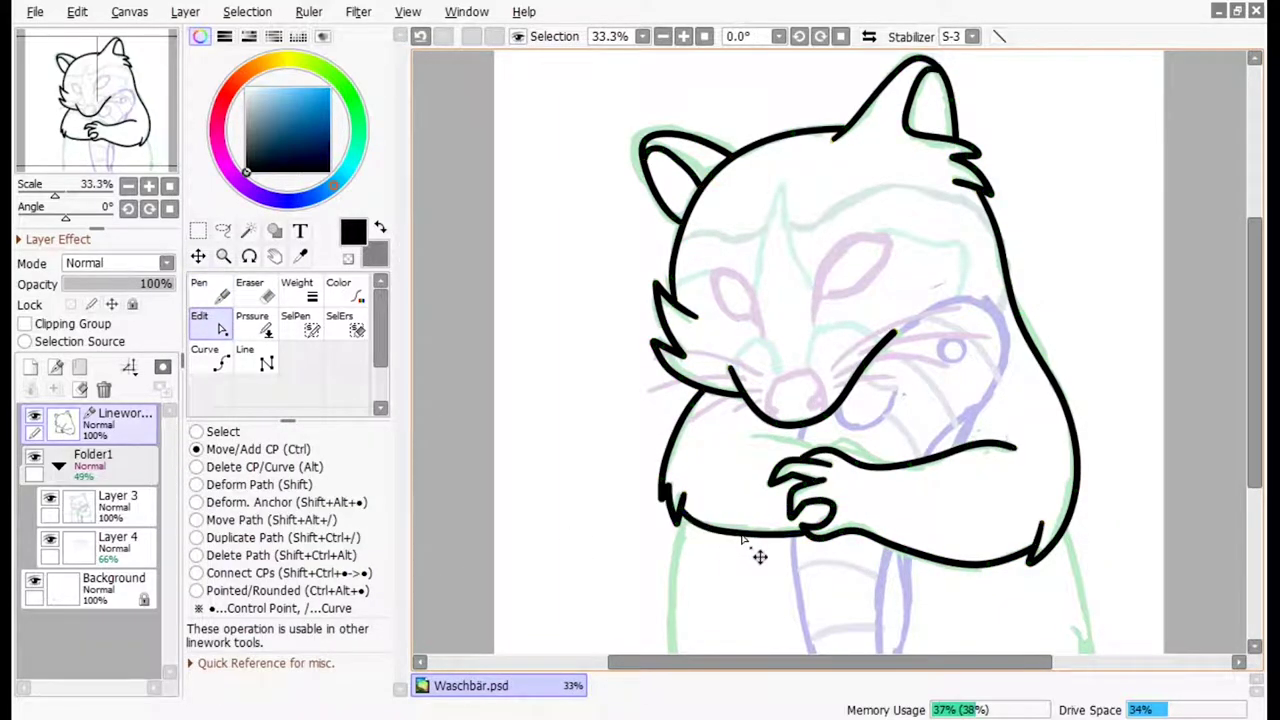
key("ctrl")
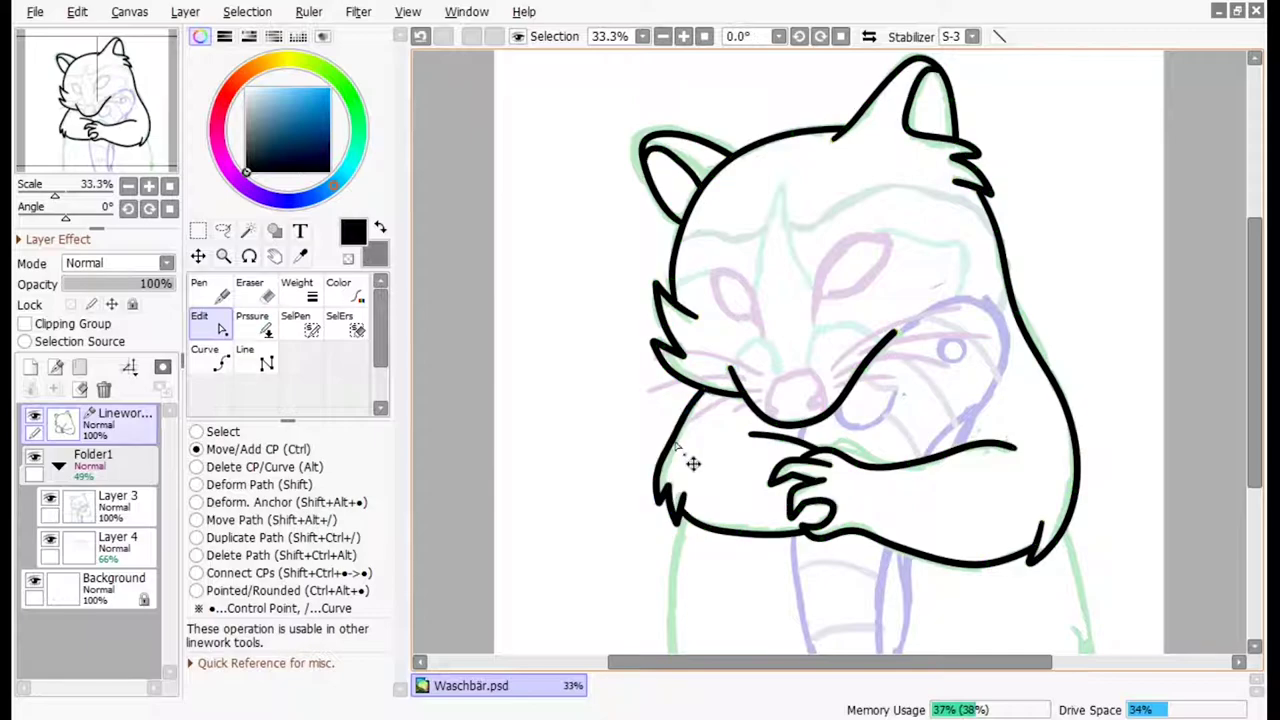
- Ink both sides of the lower body past the canvas edge, adding a fur tuft on the back side
scroll(690, 465, "down", 2)
key("ctrl")
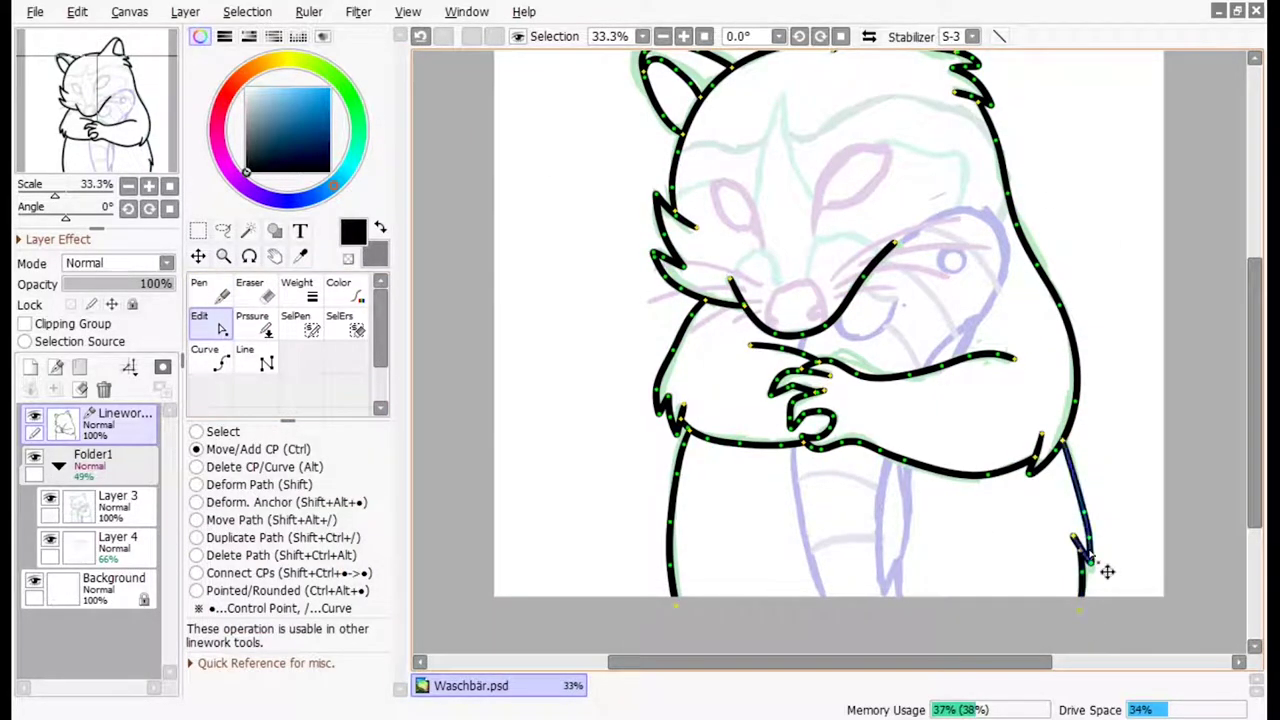
left_click(215, 468)
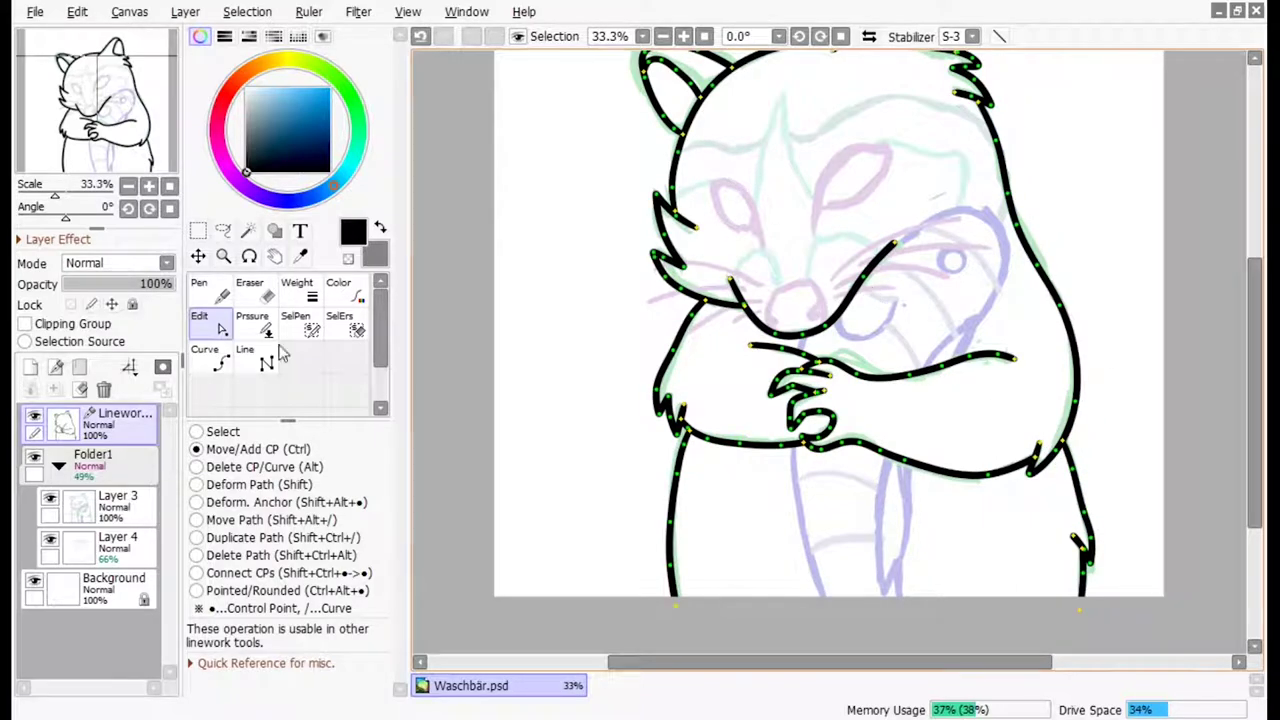
- Vary the line width of the muzzle, cheek, head and ear strokes using the Pressure tool set to width
key("p")
key("e")
key("p")
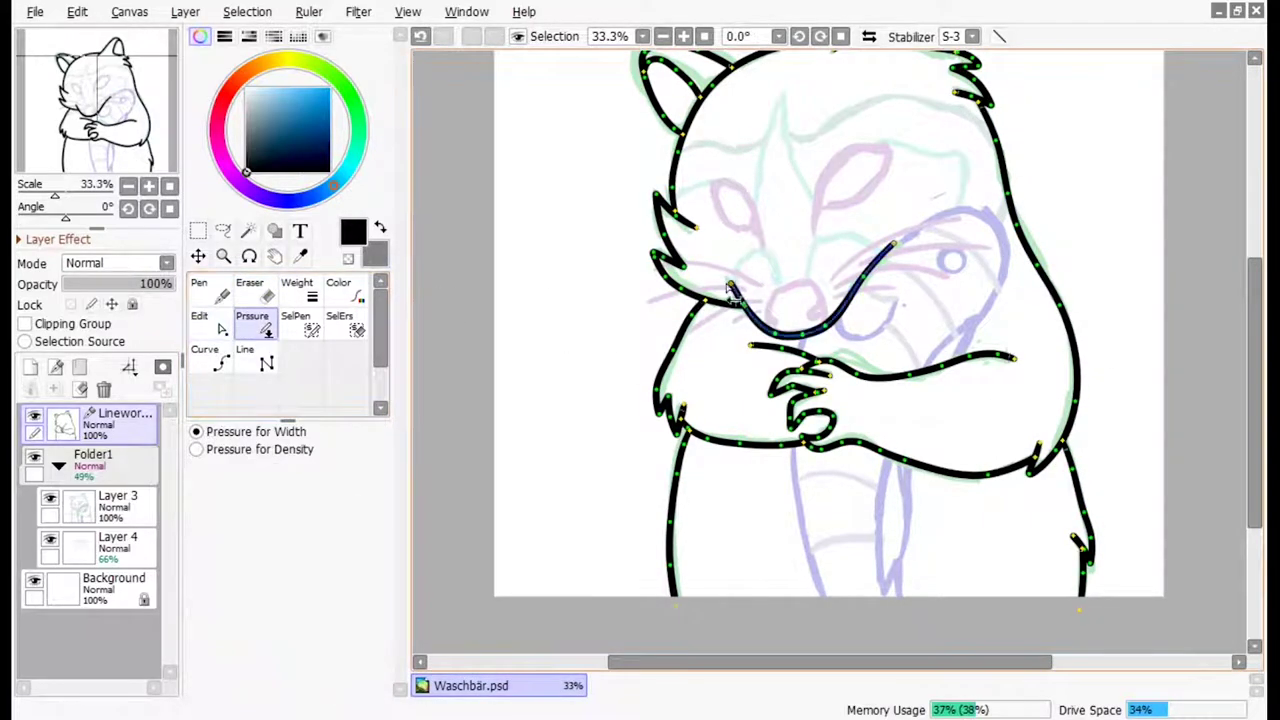
scroll(790, 300, "up", 2)
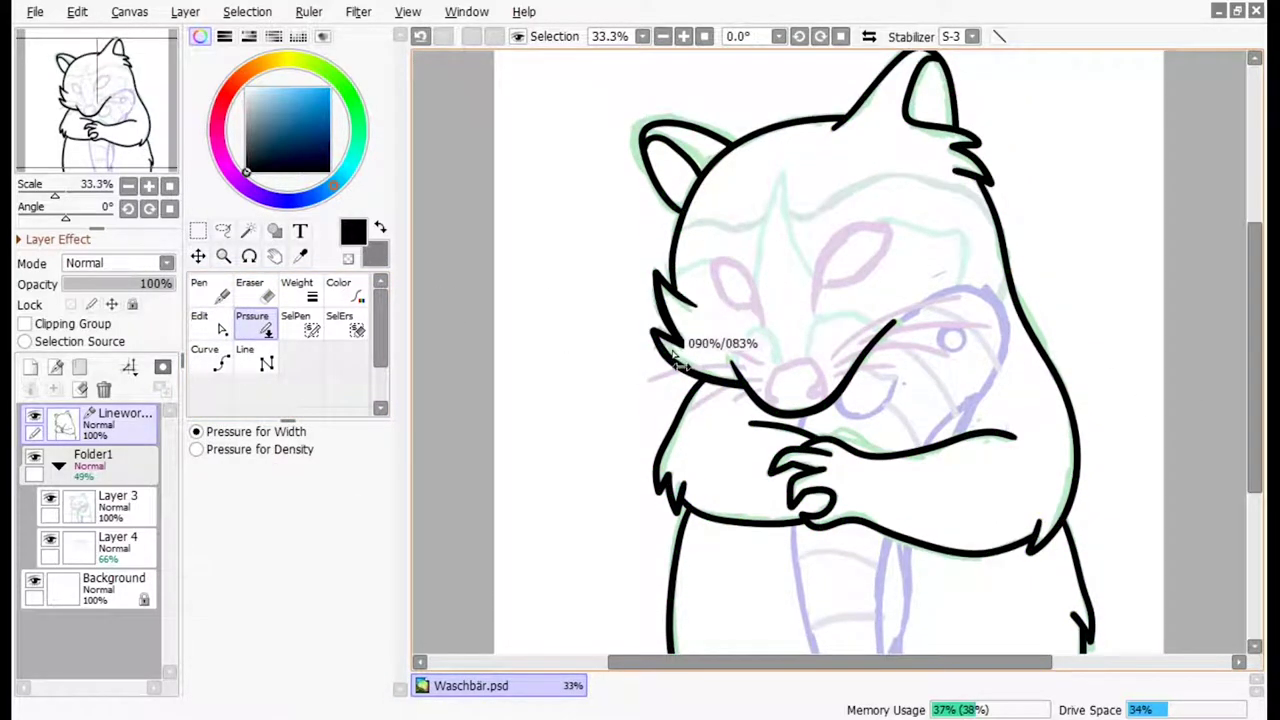
key("ctrl")
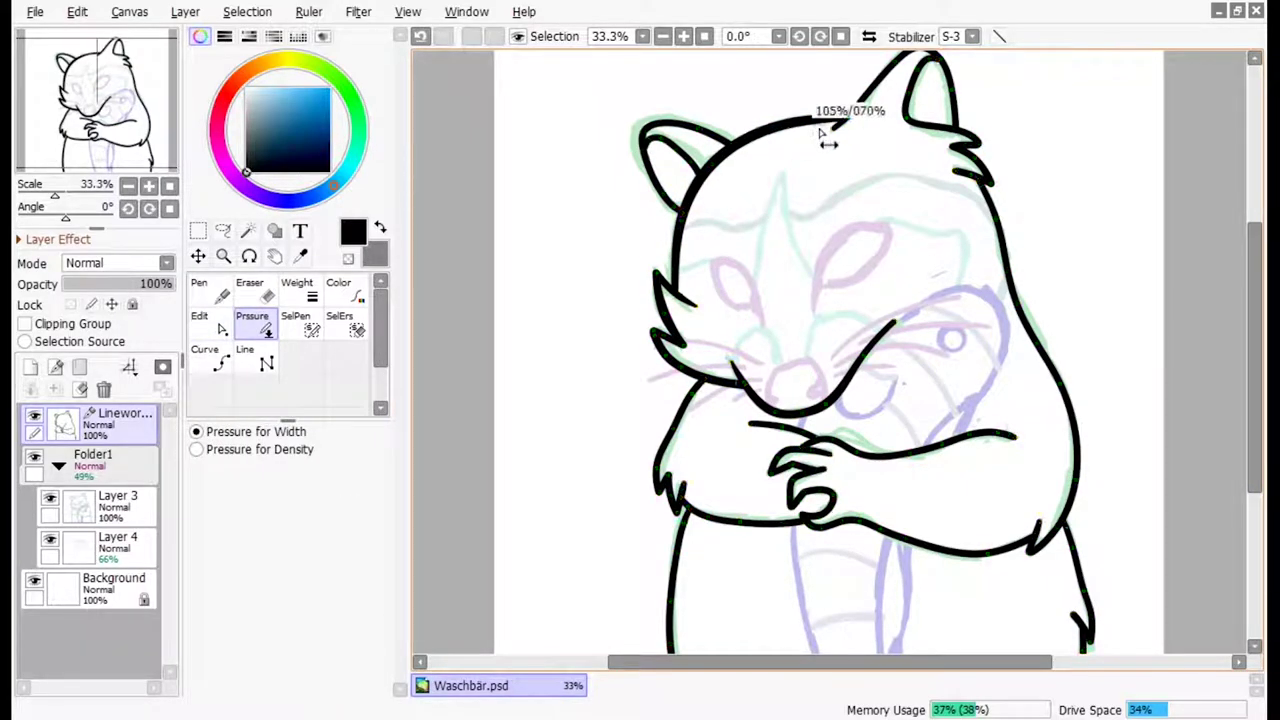
scroll(900, 125, "up", 2)
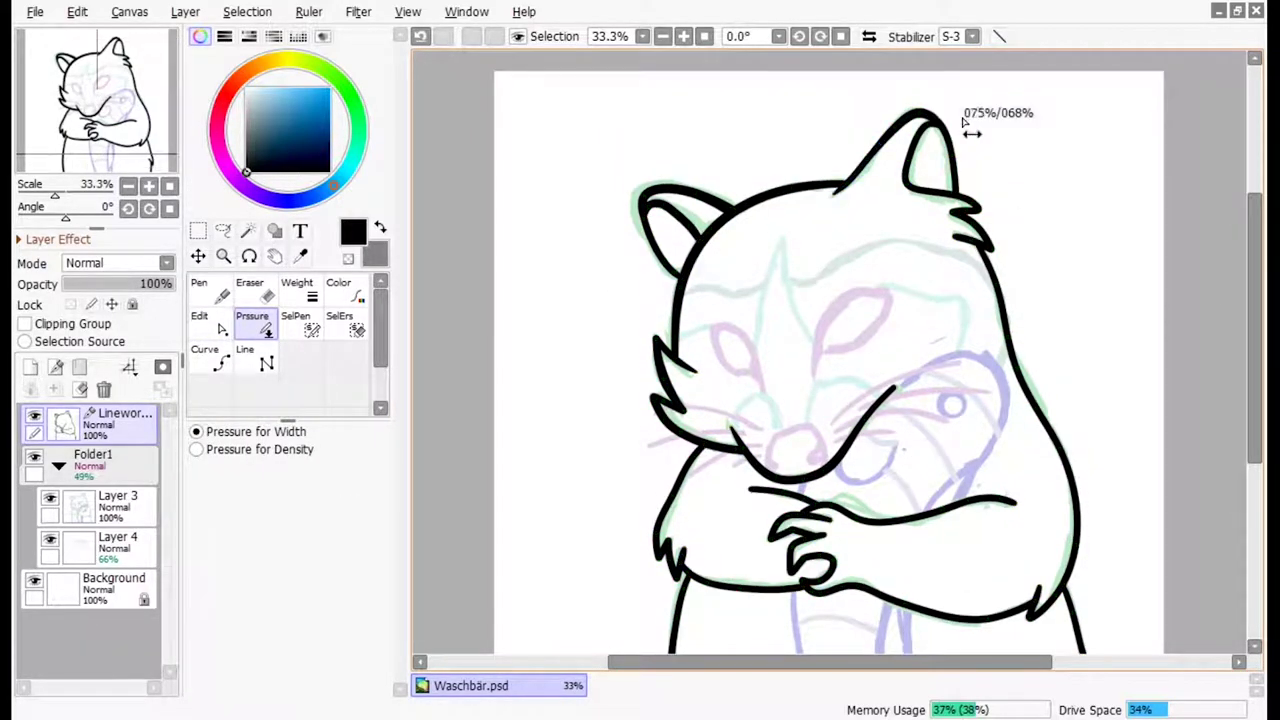
key("ctrl")
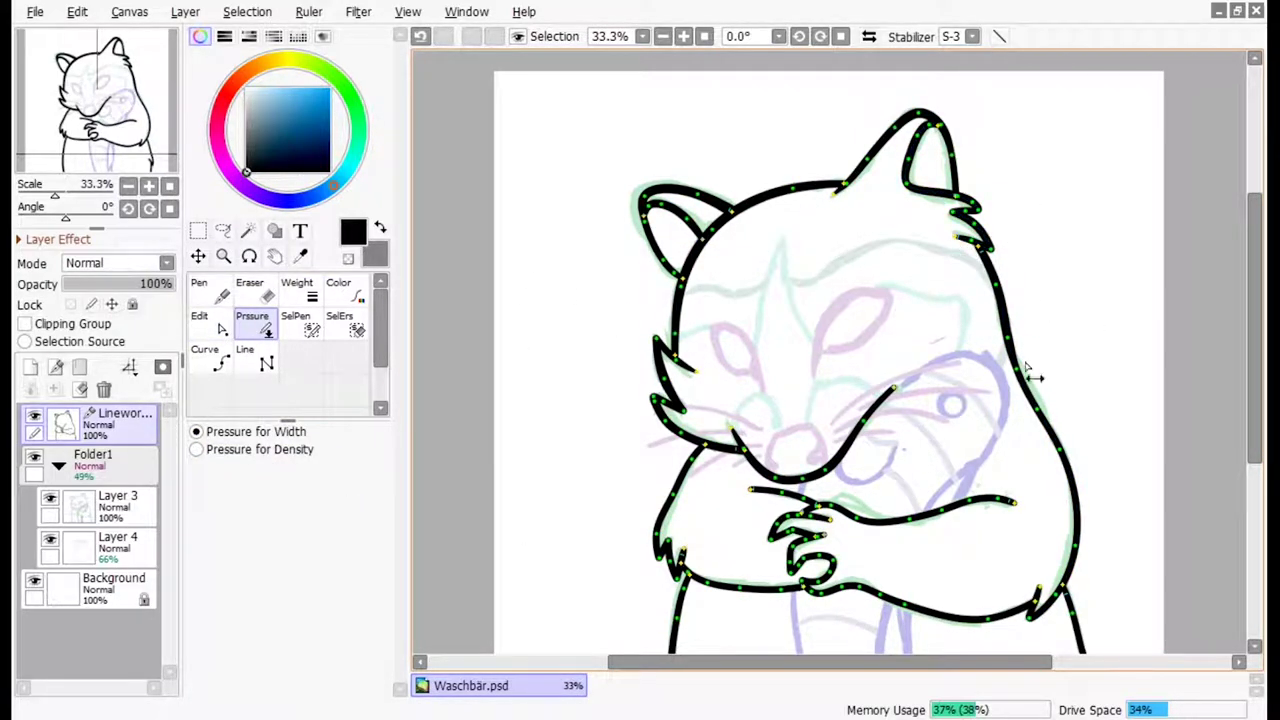
- Vary the line width along the back, the underside of the front arm and the lower body's fur tuft
scroll(1200, 437, "down", 2)
key("e")
key("ctrl")
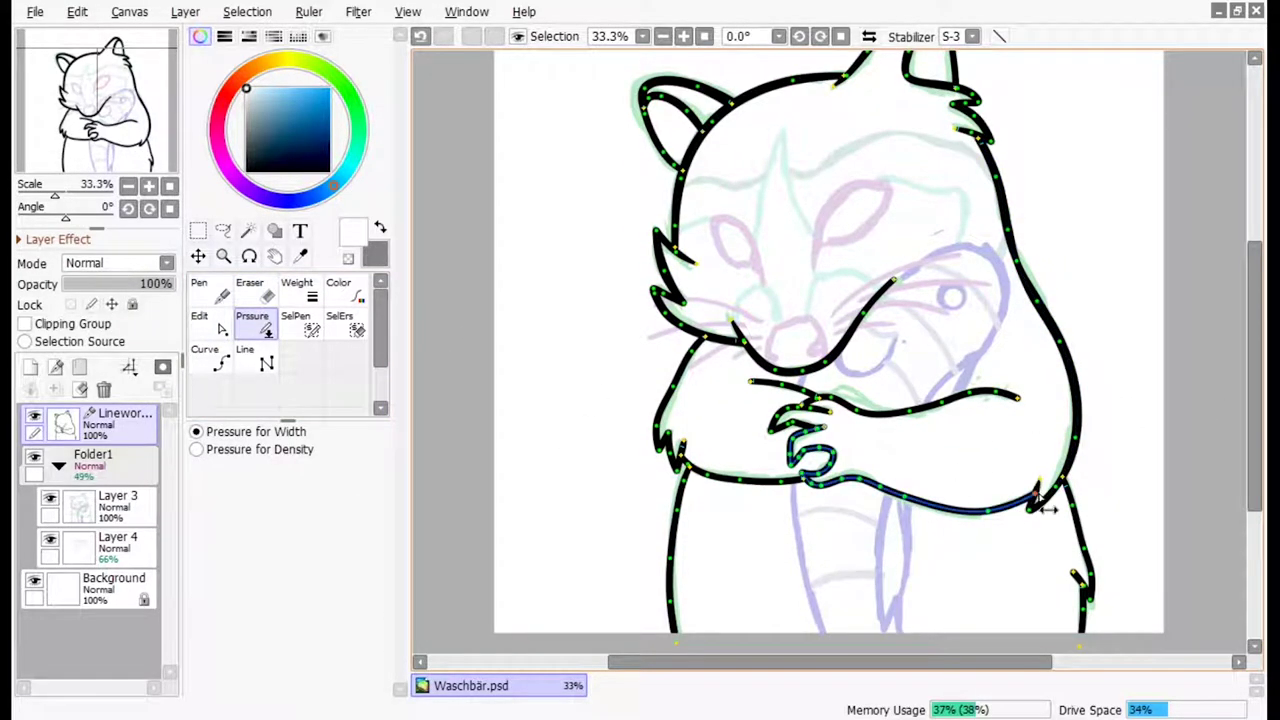
scroll(1090, 550, "down", 2)
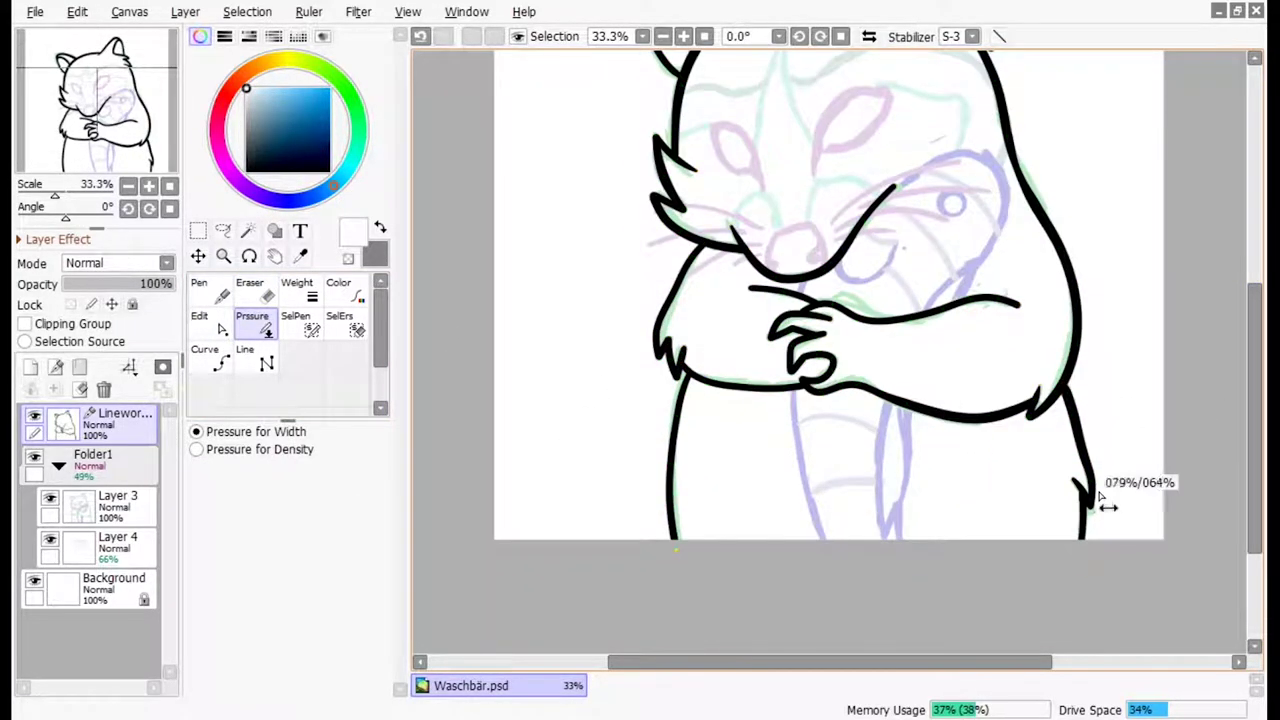
key("ctrl+alt")
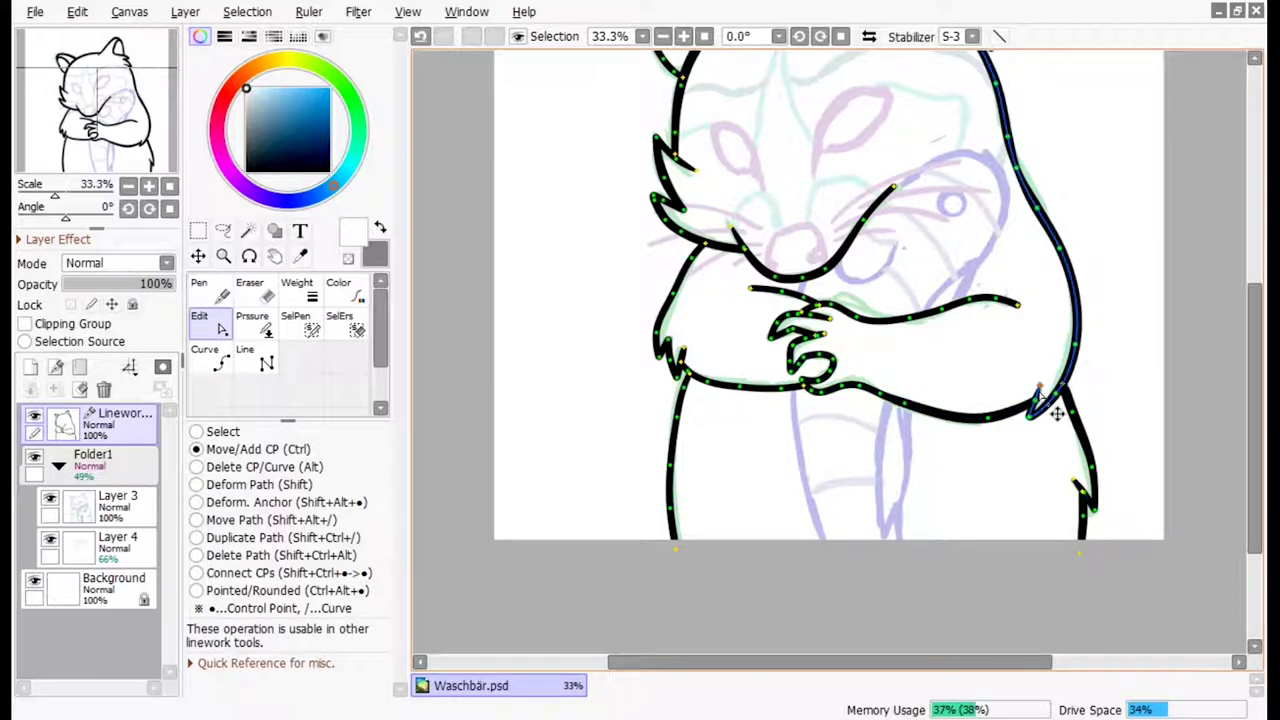
- Vary the line width of the hand, second arm and belly-side body strokes and refine their control points
left_click_drag(978, 342, 866, 360)
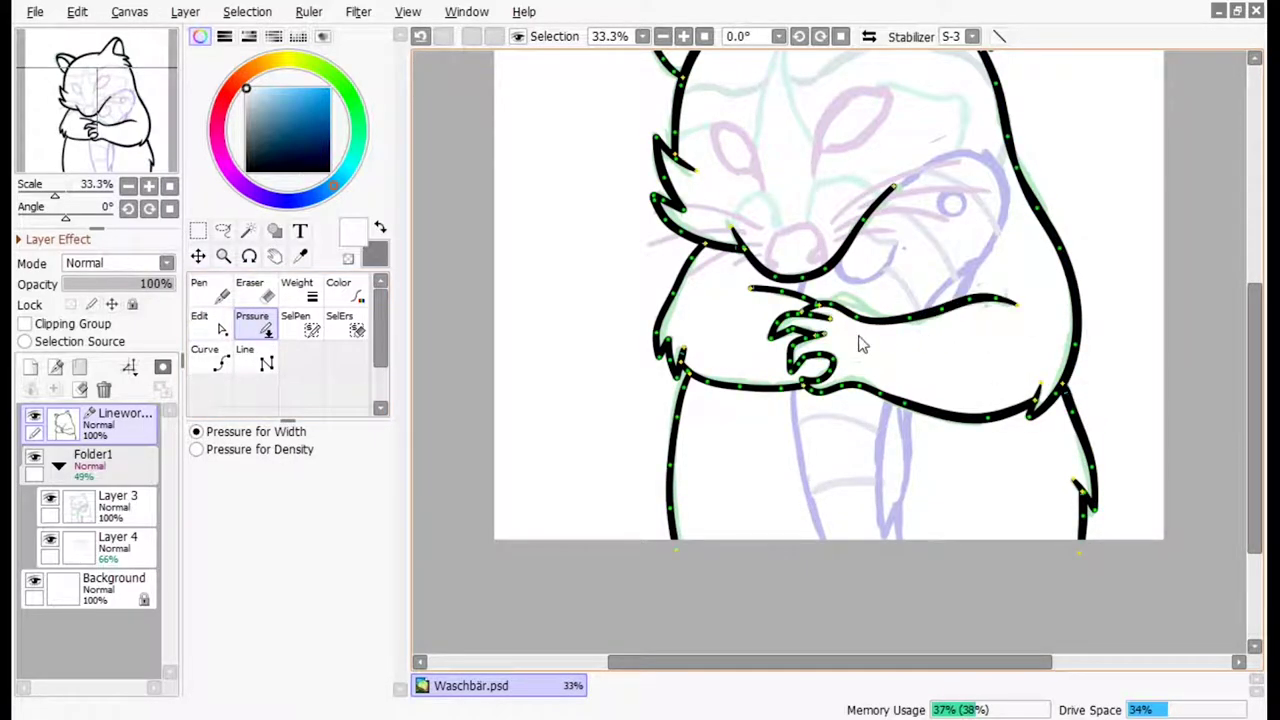
key("ctrl")
mouse_move(766, 288)
left_mouse_down()
mouse_move(850, 296)
mouse_move(812, 330)
left_mouse_up()
mouse_move(837, 403)
left_mouse_down()
mouse_move(826, 375)
mouse_move(689, 466)
mouse_move(684, 515)
left_mouse_up()
key("ctrl")
left_click_drag(684, 362, 716, 258)
key("ctrl")
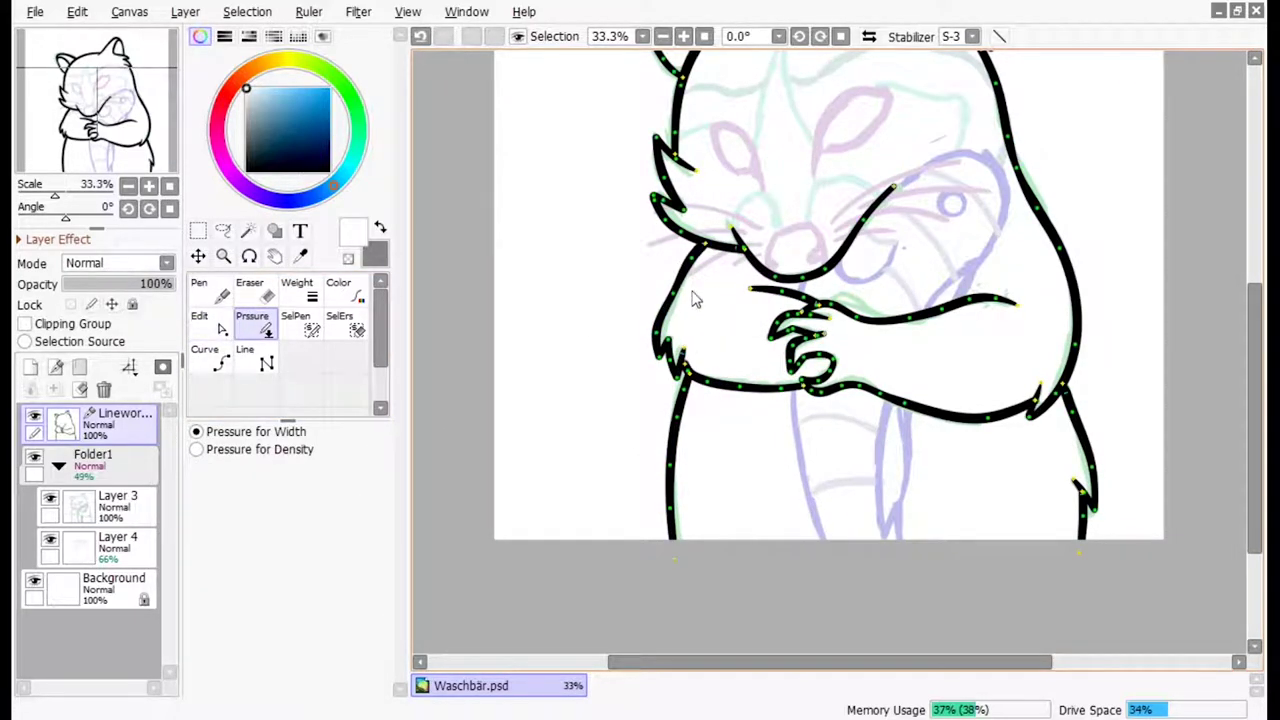
- Outline the raccoon's nose in black on a new linework layer with the pen at brush size 30
scroll(1086, 337, "up", 3)
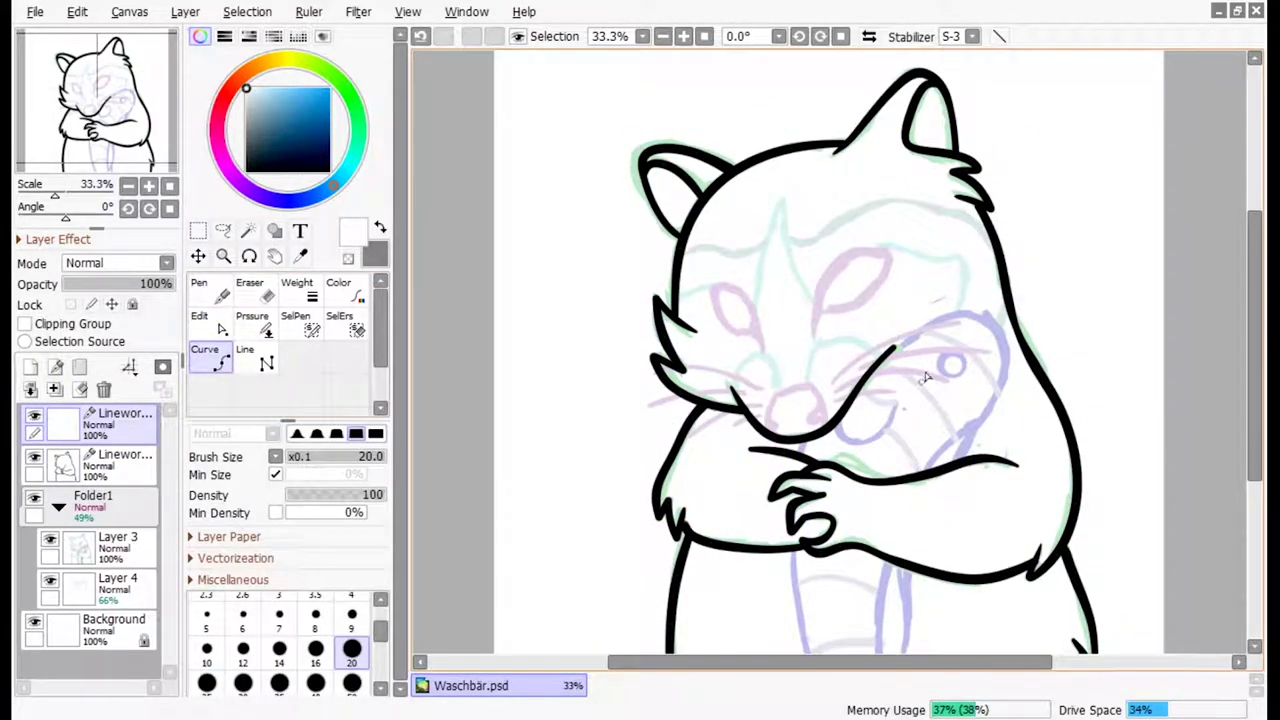
left_click(787, 389)
left_click(824, 396)
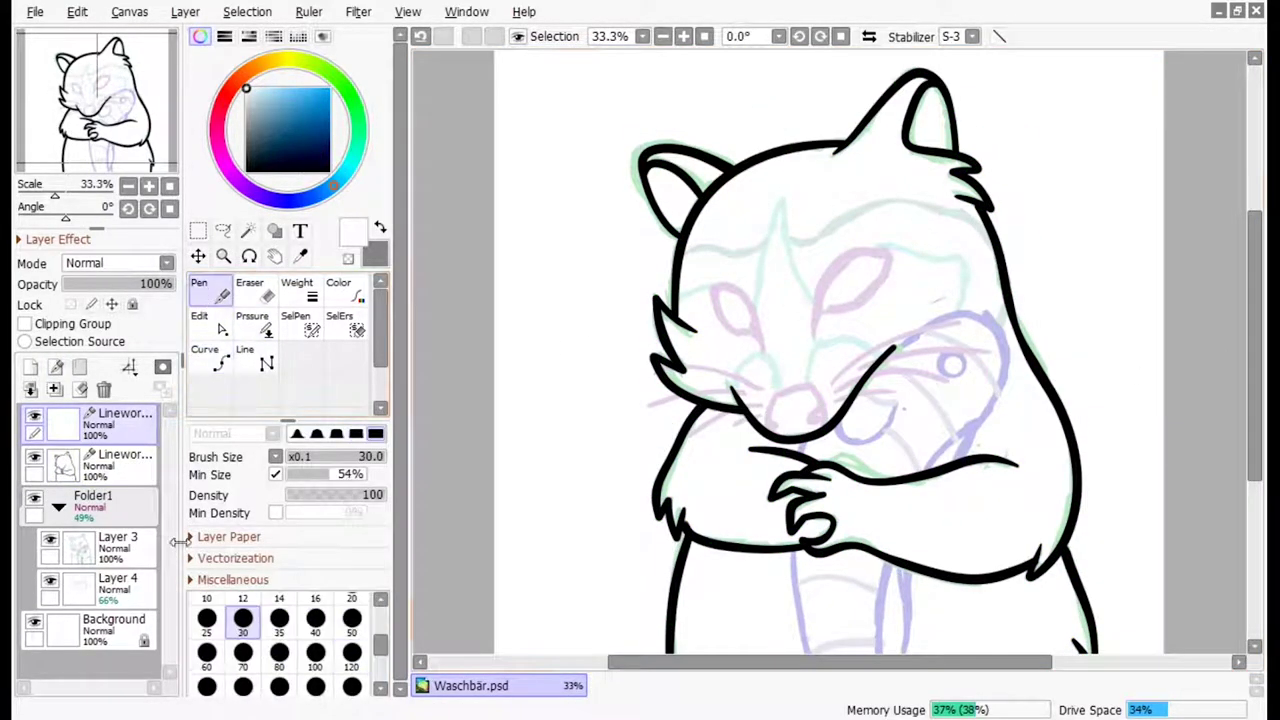
left_click(829, 424)
left_click(795, 437)
double_click(766, 410)
key("ctrl")
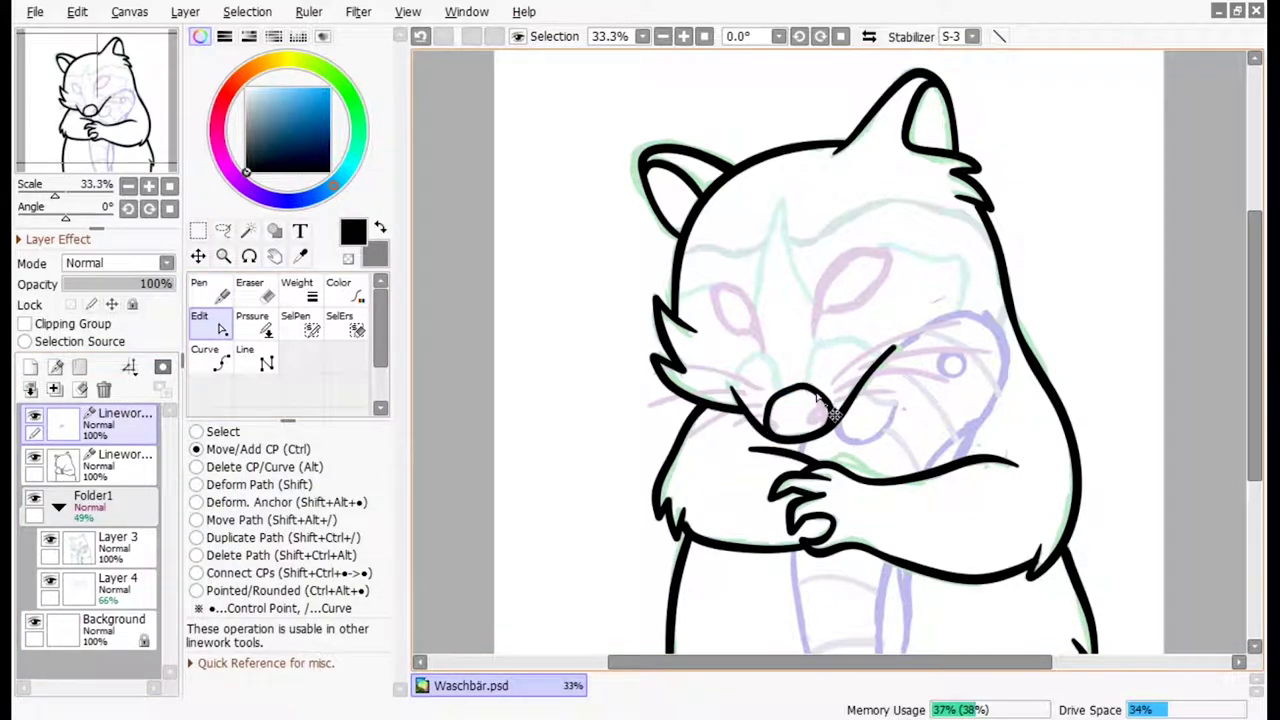
- Ink both nostrils inside the nose outline and adjust the shape of their curves
key("n")
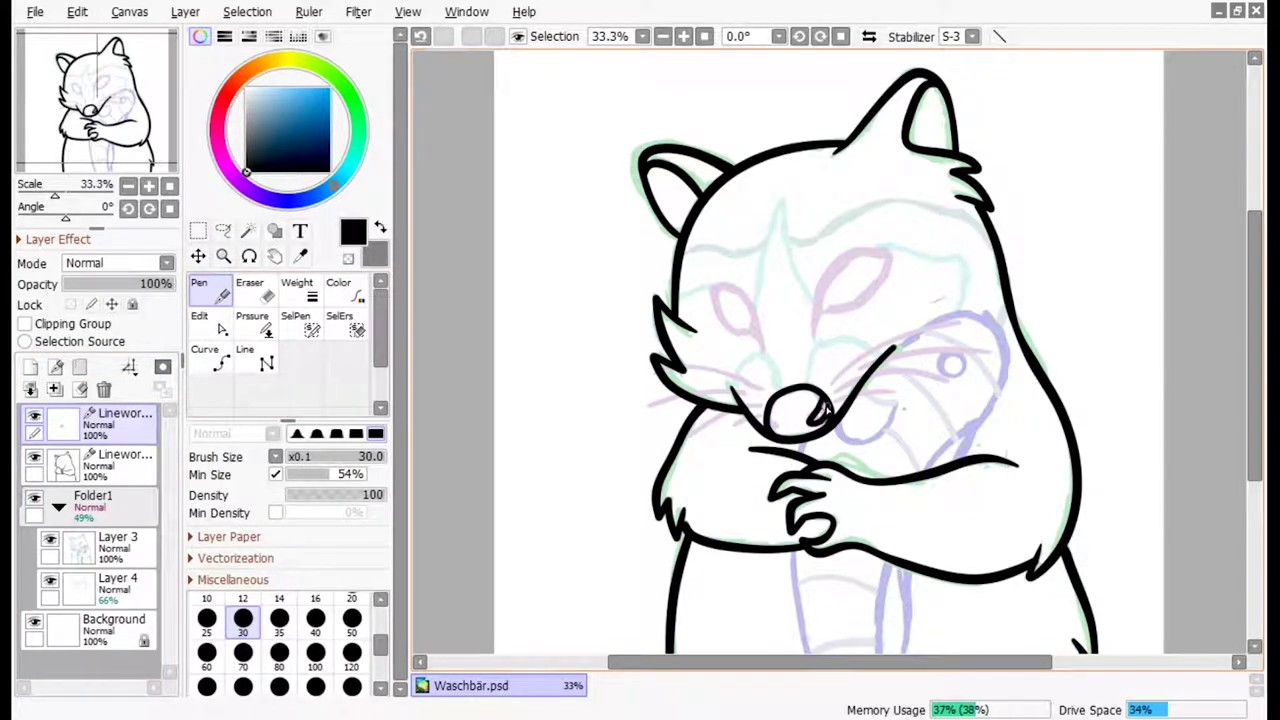
key("ctrl")
key("ctrl")
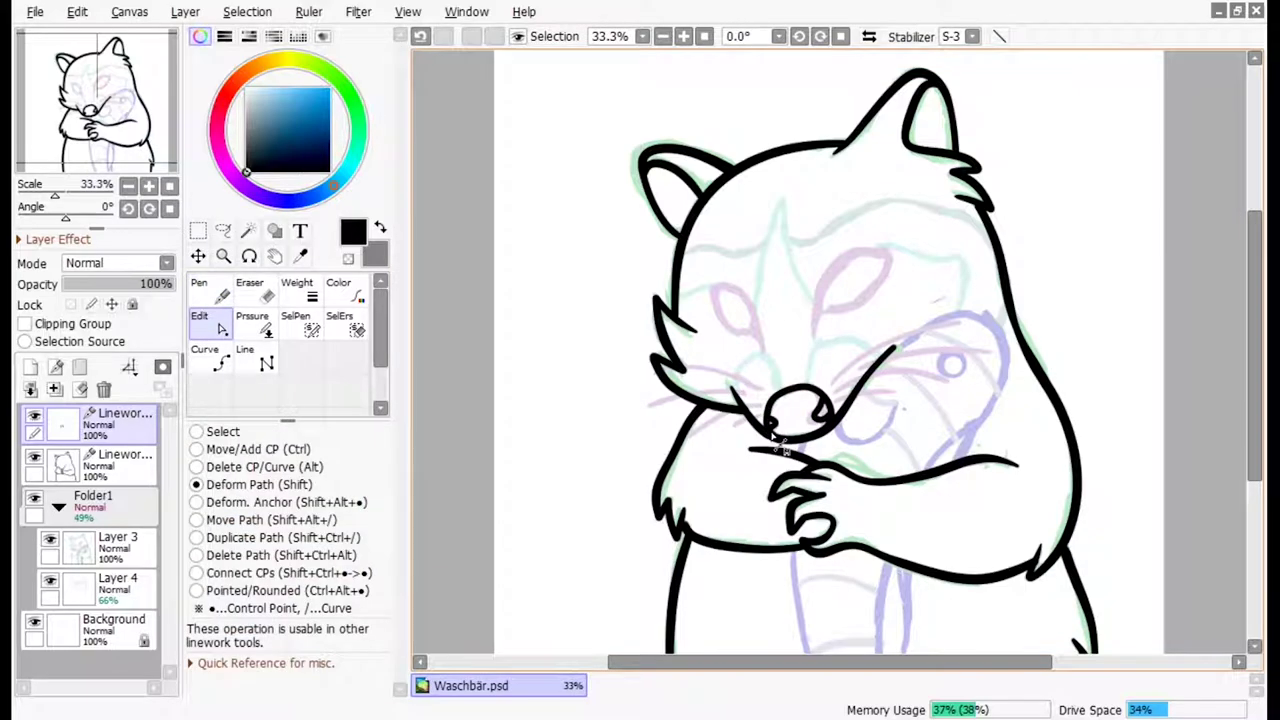
key("ctrl")
- Ink the larger almond-shaped eye with its short inner-corner line and clean up its control points
left_click_drag(860, 246, 815, 316)
key("ctrl")
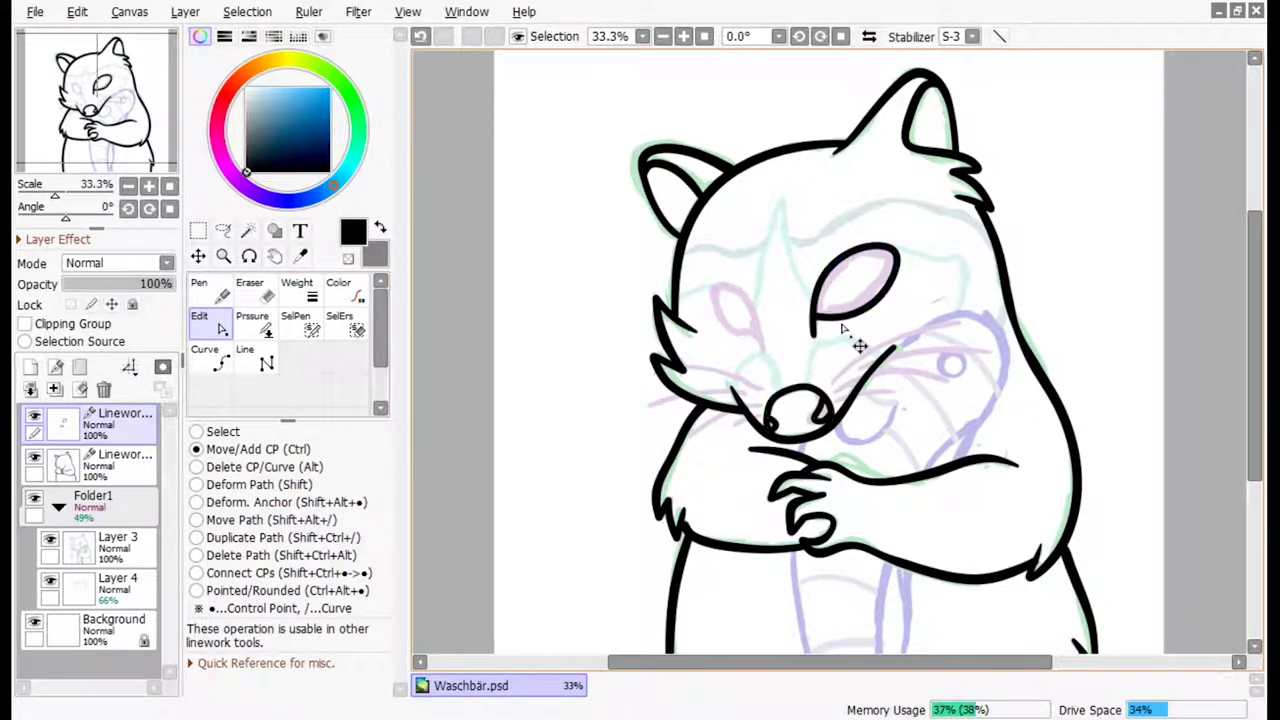
key("alt")
key("alt")
key("alt")
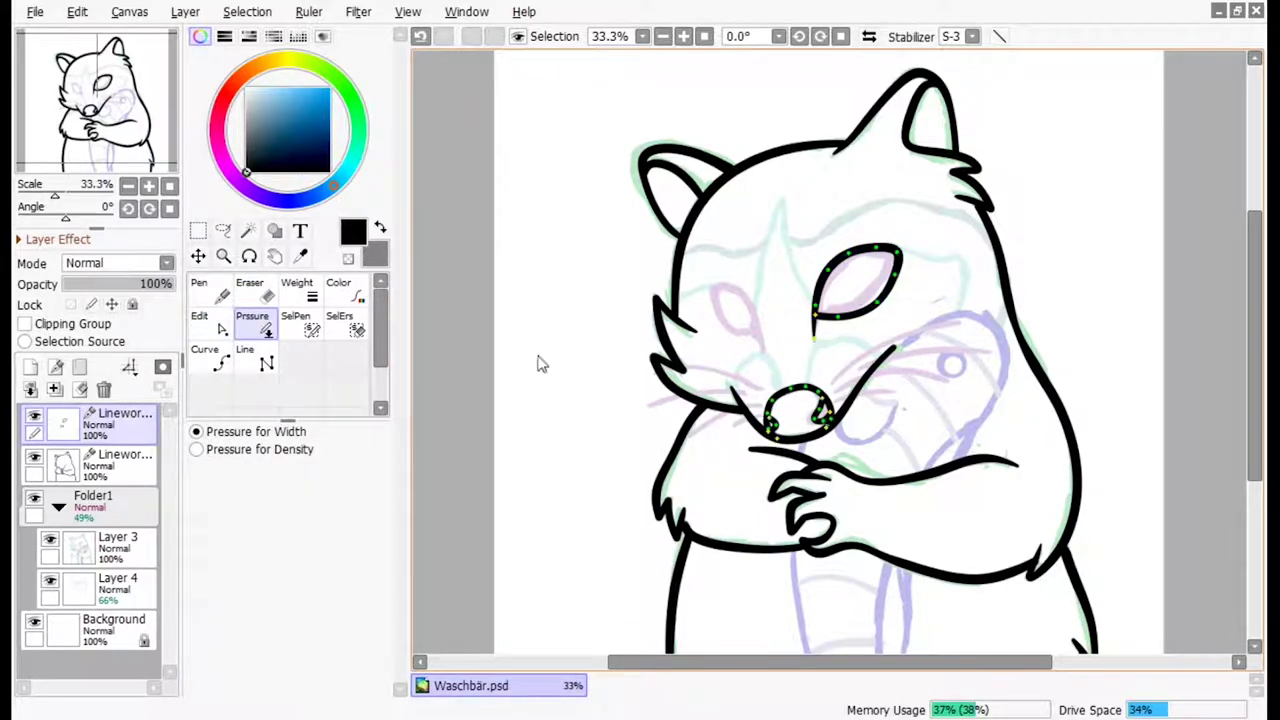
- Duplicate the eye outline for the other eye, mirror it and deform it to fit the smaller sketched eye
mouse_move(858, 272)
left_mouse_down()
mouse_move(886, 323)
mouse_move(849, 271)
mouse_move(640, 355)
mouse_move(702, 343)
left_mouse_up()
key("shift+ctrl")
key("ctrl+t")
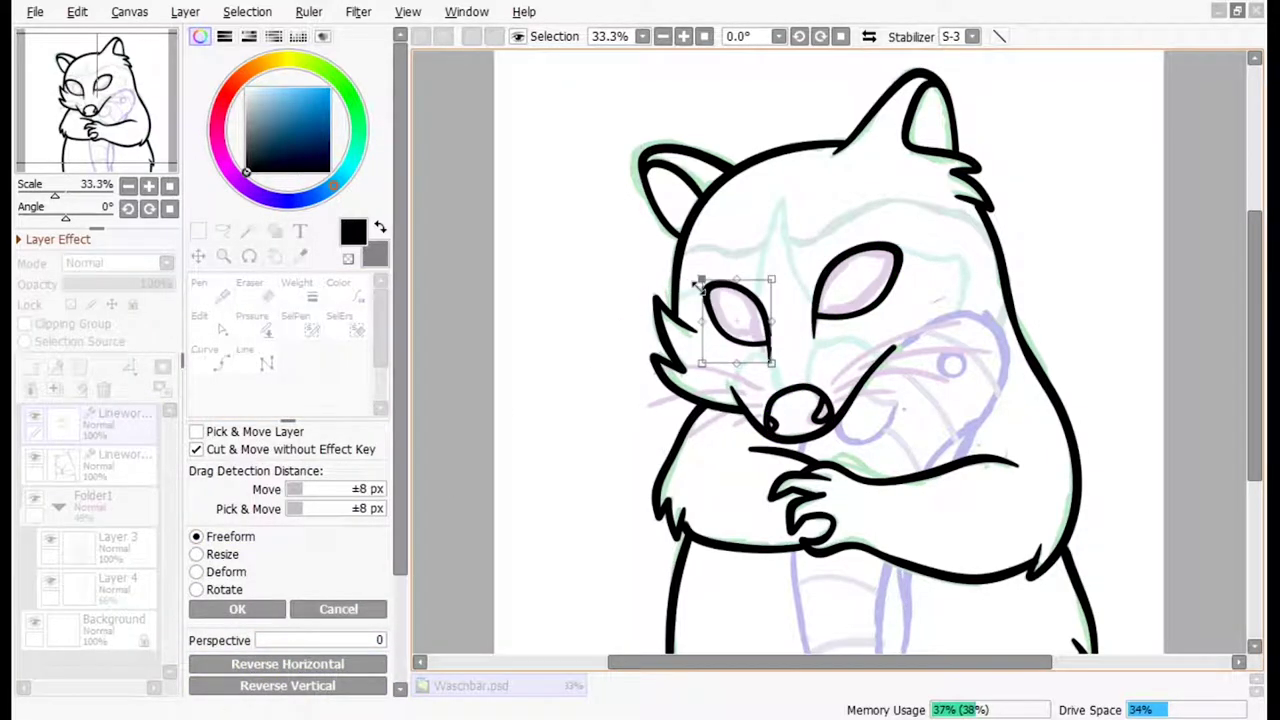
left_click(197, 571)
left_click_drag(762, 281, 757, 276)
left_click_drag(762, 355, 767, 350)
left_click_drag(703, 281, 708, 280)
left_click(238, 609)
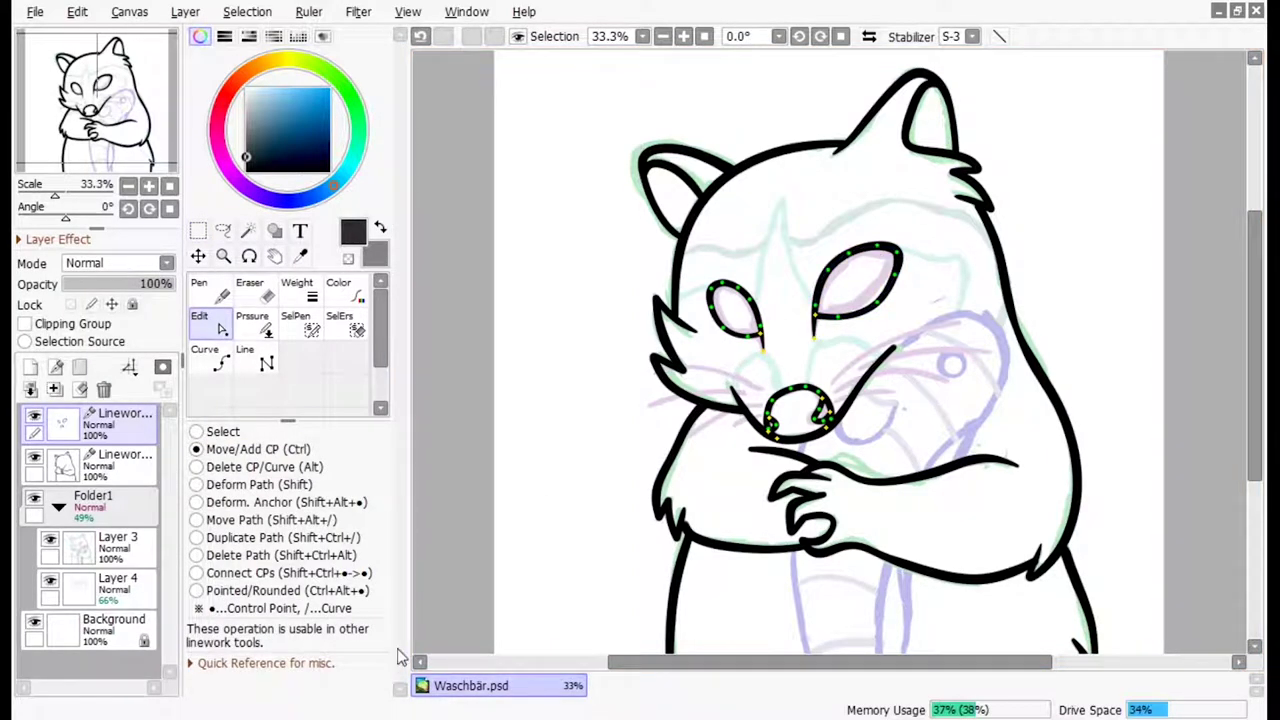
- Trace the purple-sketched creature's head and hanging body in grey on a new linework layer at brush size 30
left_click(204, 356)
left_click_drag(1254, 320, 1233, 353)
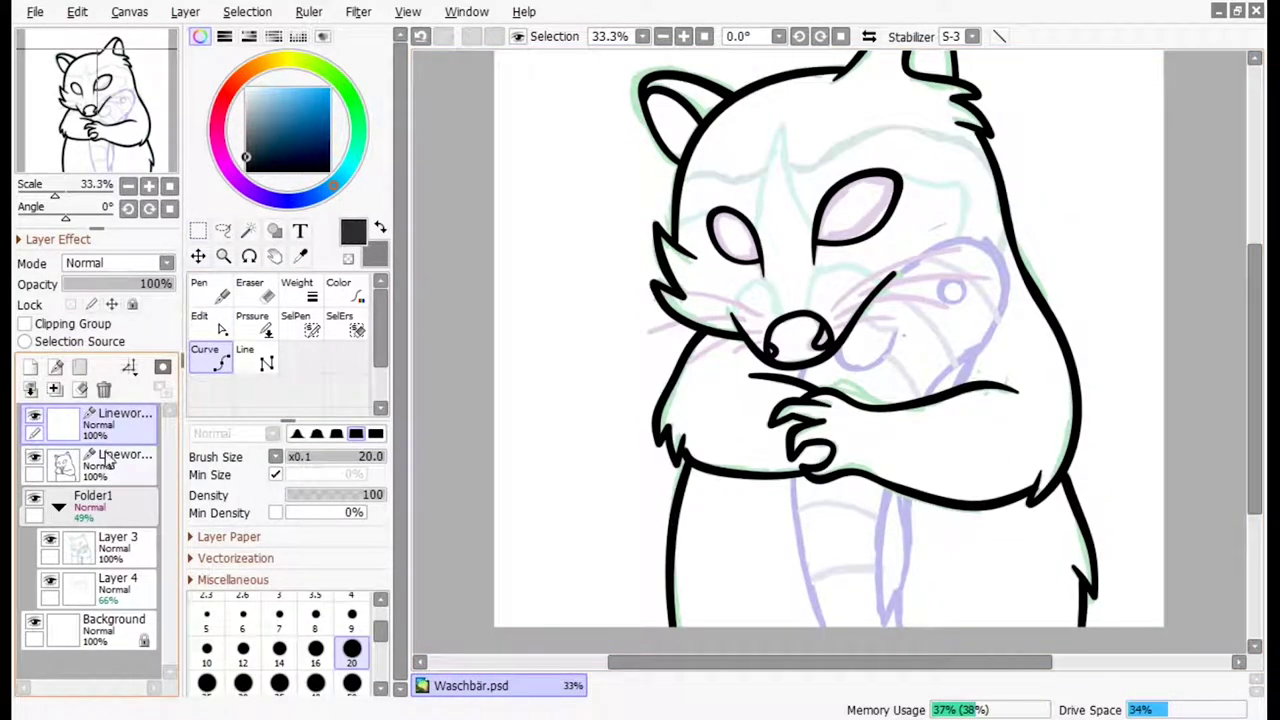
left_click(244, 127)
left_click(205, 290)
left_click_drag(900, 270, 935, 395)
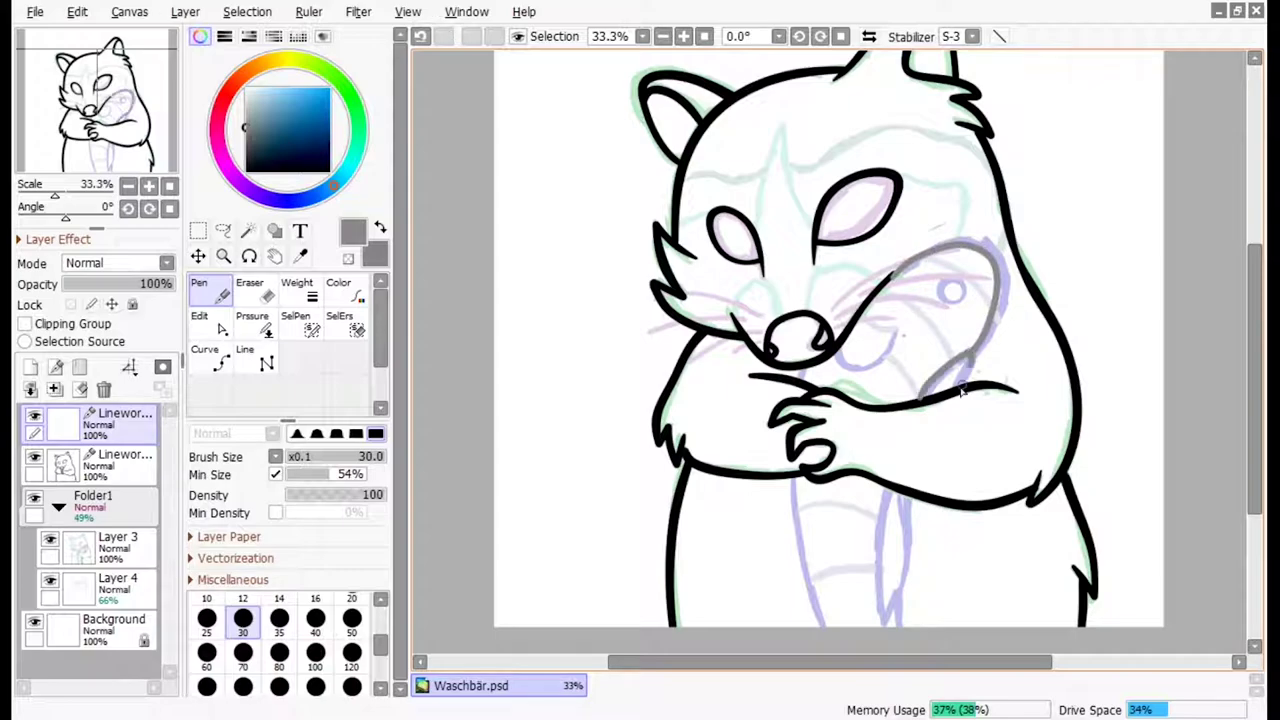
left_click_drag(980, 348, 958, 394)
left_click_drag(890, 490, 905, 492)
left_click_drag(795, 475, 805, 625)
- Adjust the control points of the grey lines so they follow the sketch and reach the arm outline
key("ctrl")
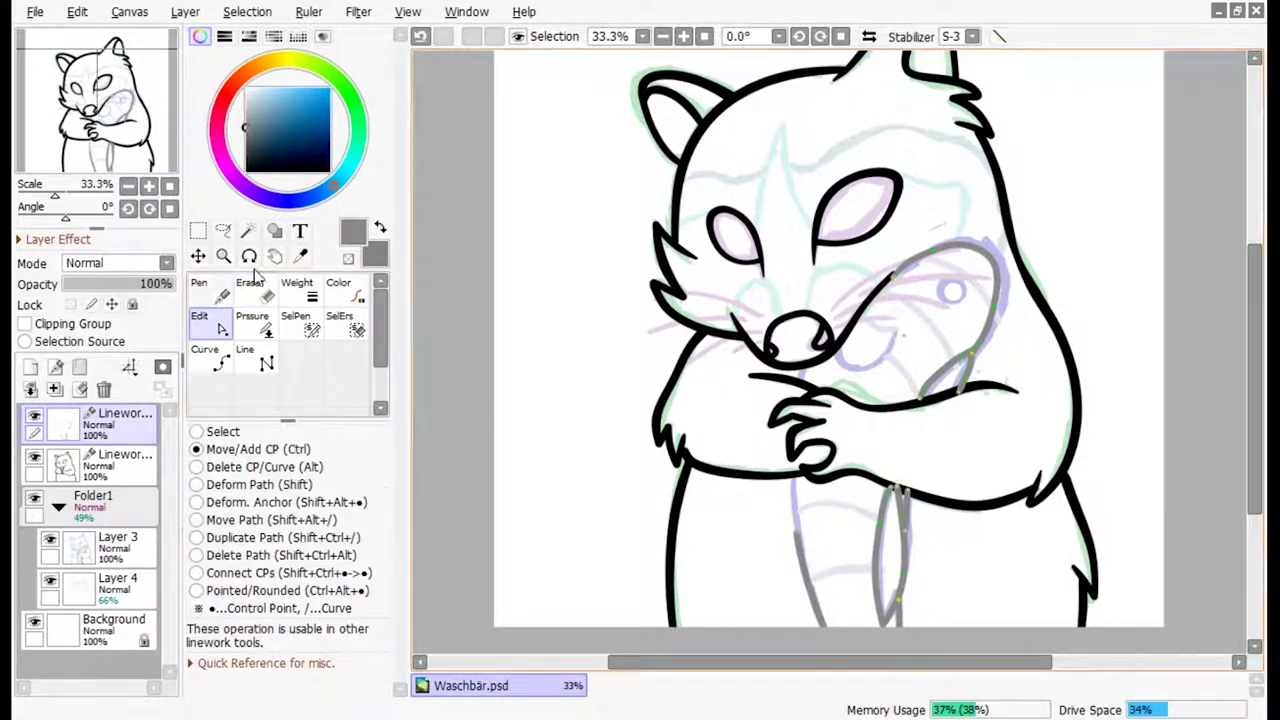
left_click(985, 393, "alt")
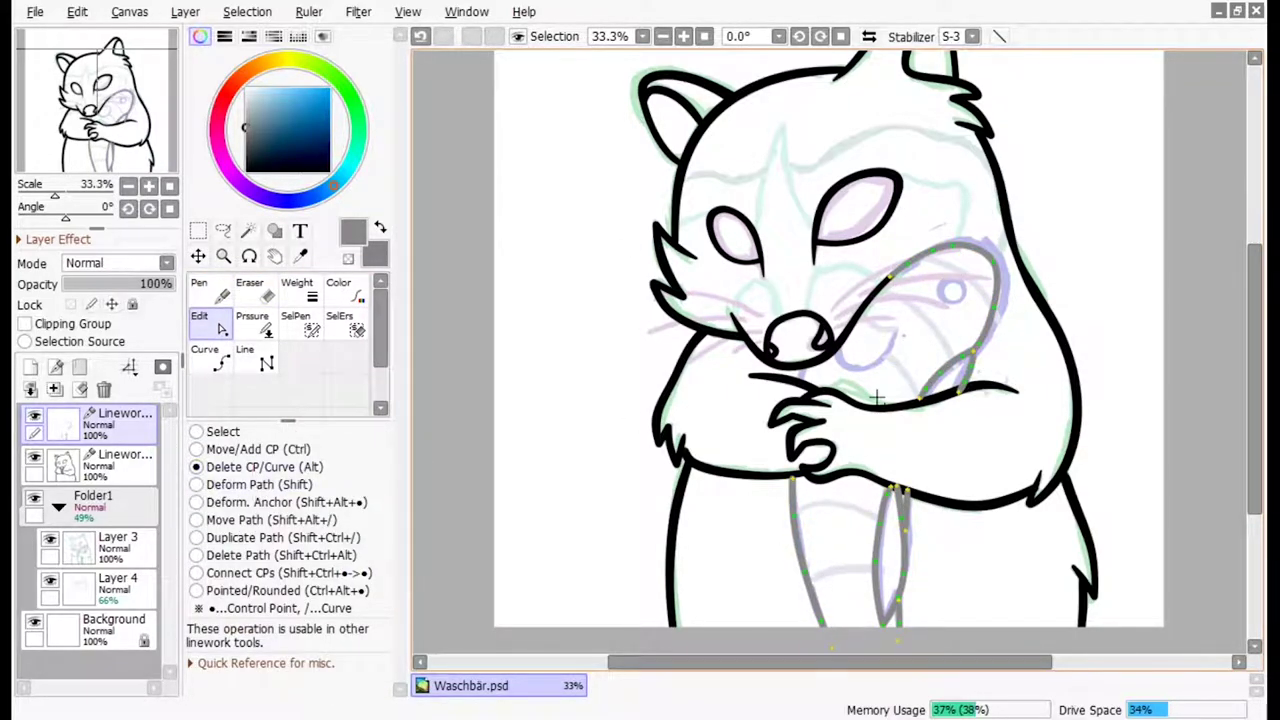
left_click(288, 449)
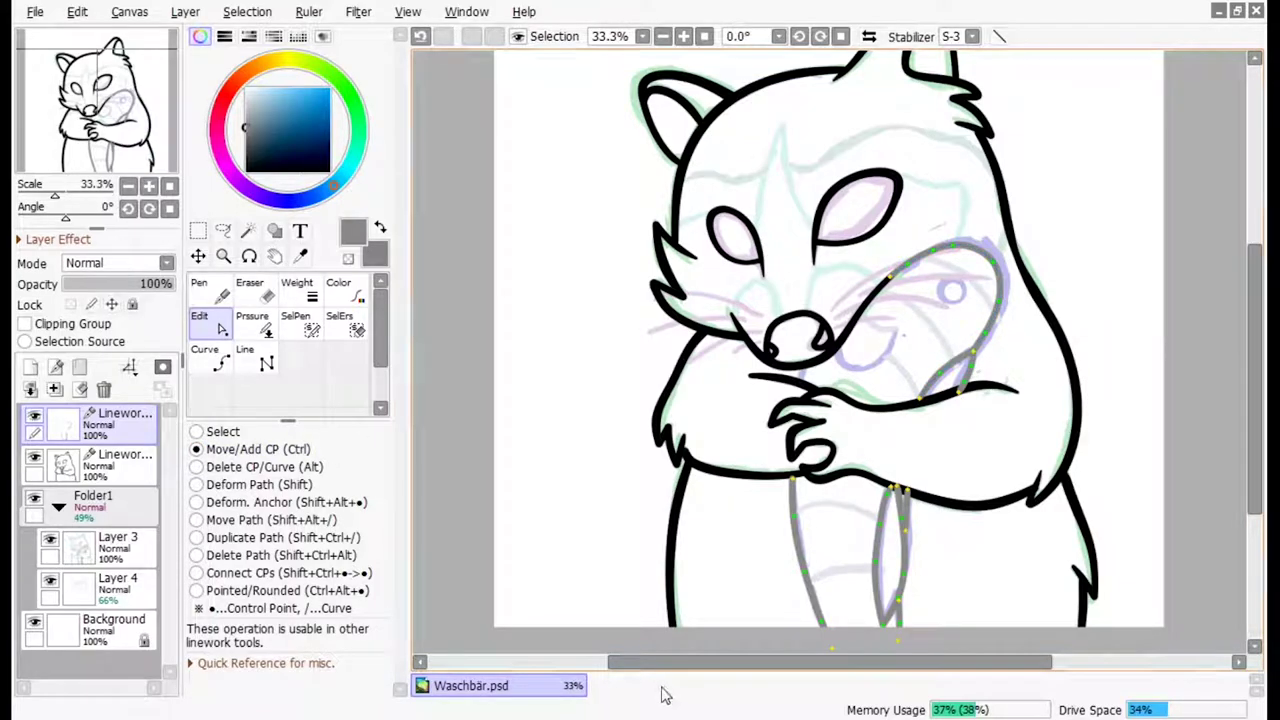
- Vary the width of the grey lines with the Pressure tool and place their layer beneath the raccoon's linework
left_click(252, 322)
mouse_move(963, 370)
left_mouse_down()
mouse_move(955, 400)
mouse_move(980, 422)
left_mouse_up()
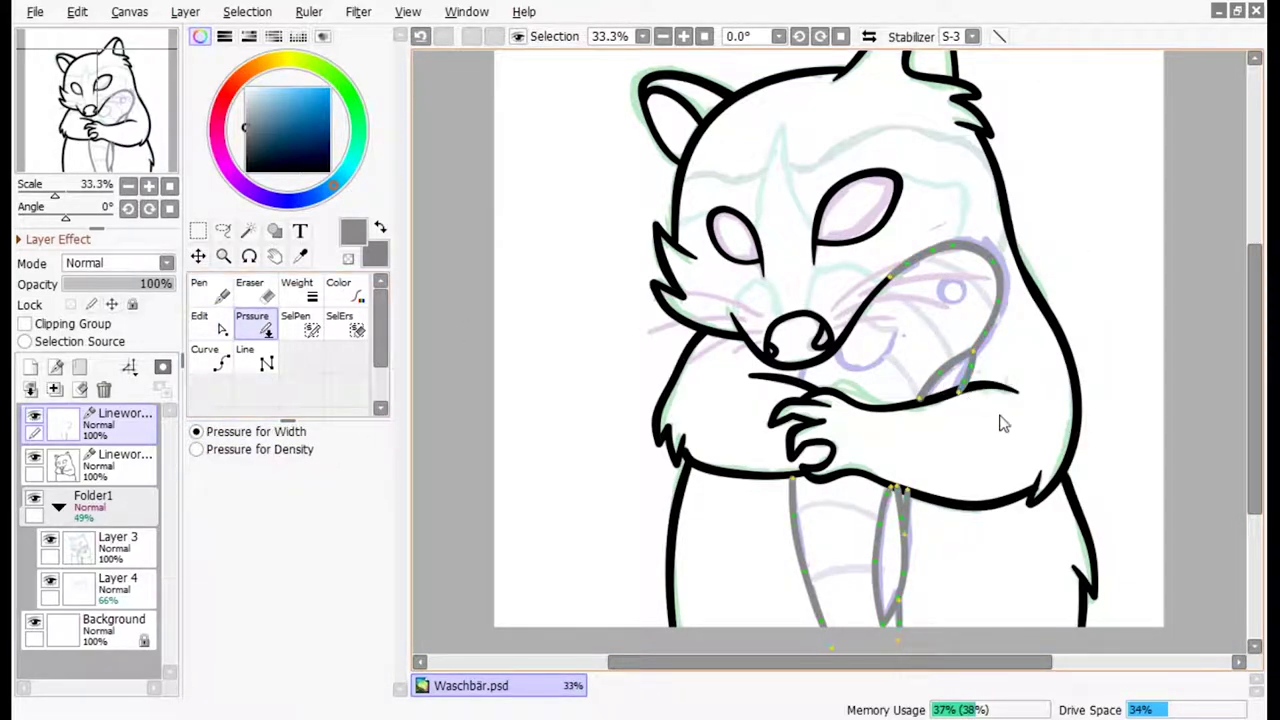
left_click_drag(903, 503, 891, 560)
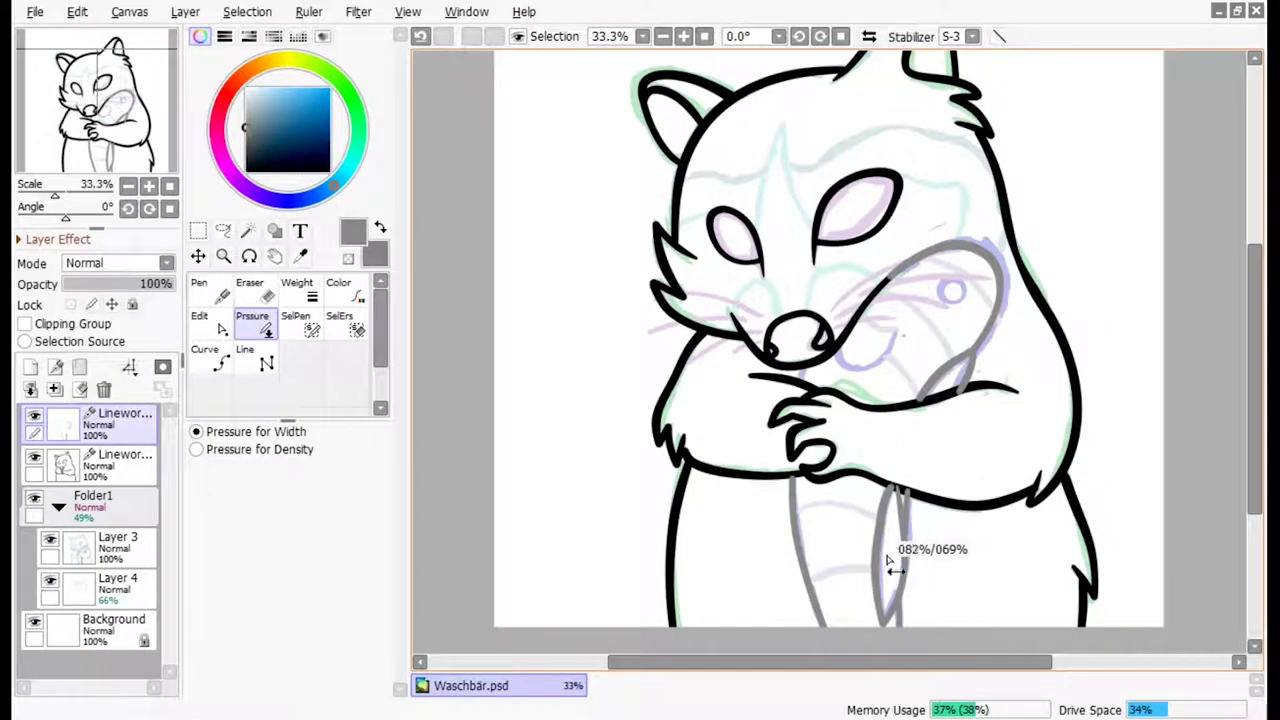
scroll(900, 578, "down", 1)
left_click_drag(945, 224, 1005, 265)
left_click_drag(900, 500, 866, 531)
key("ctrl")
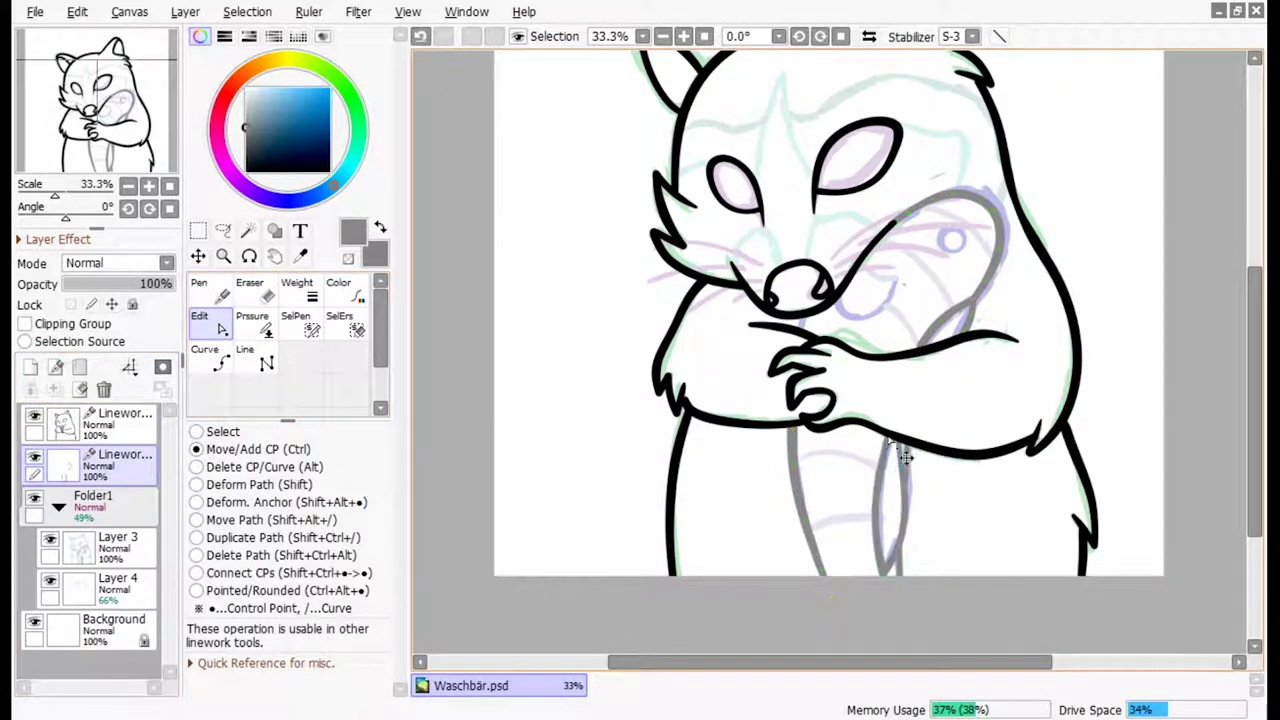
- Ink the held creature's round eye and its curved mouth in grey, using brush size 25 for the mouth, and adjust the mouth line's pressure
key("ctrl")
key("ctrl")
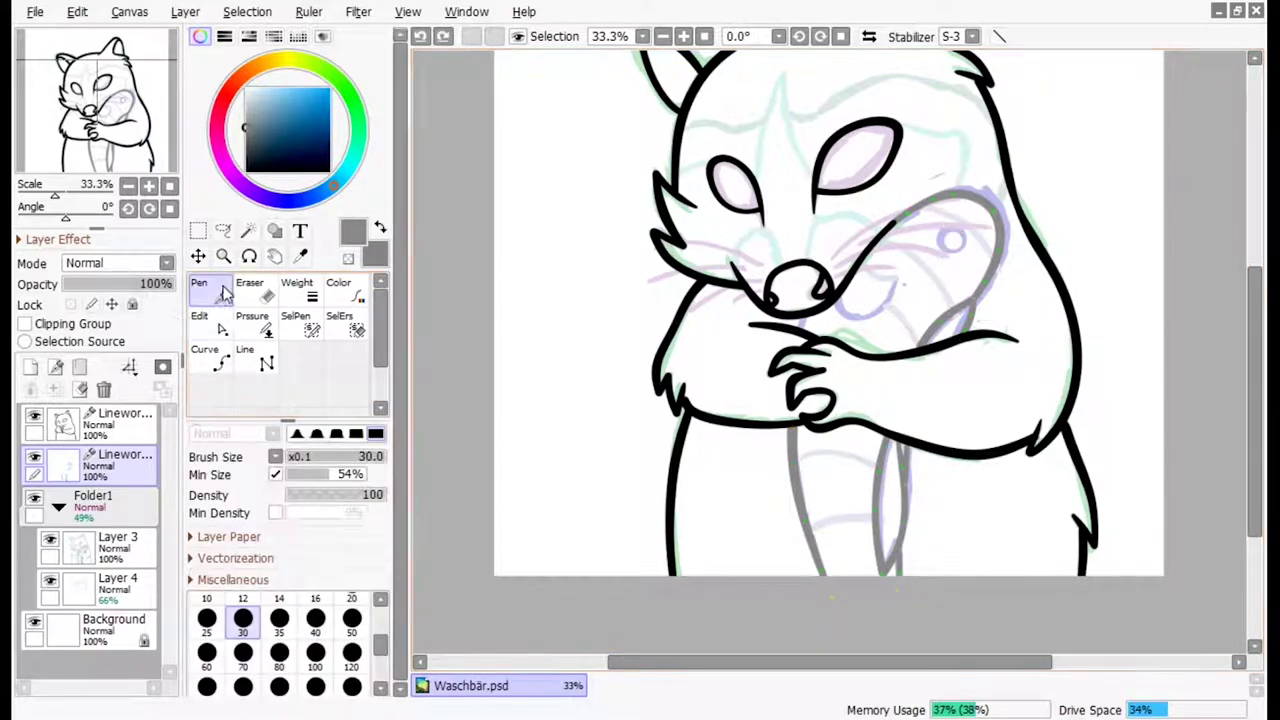
left_click(223, 291)
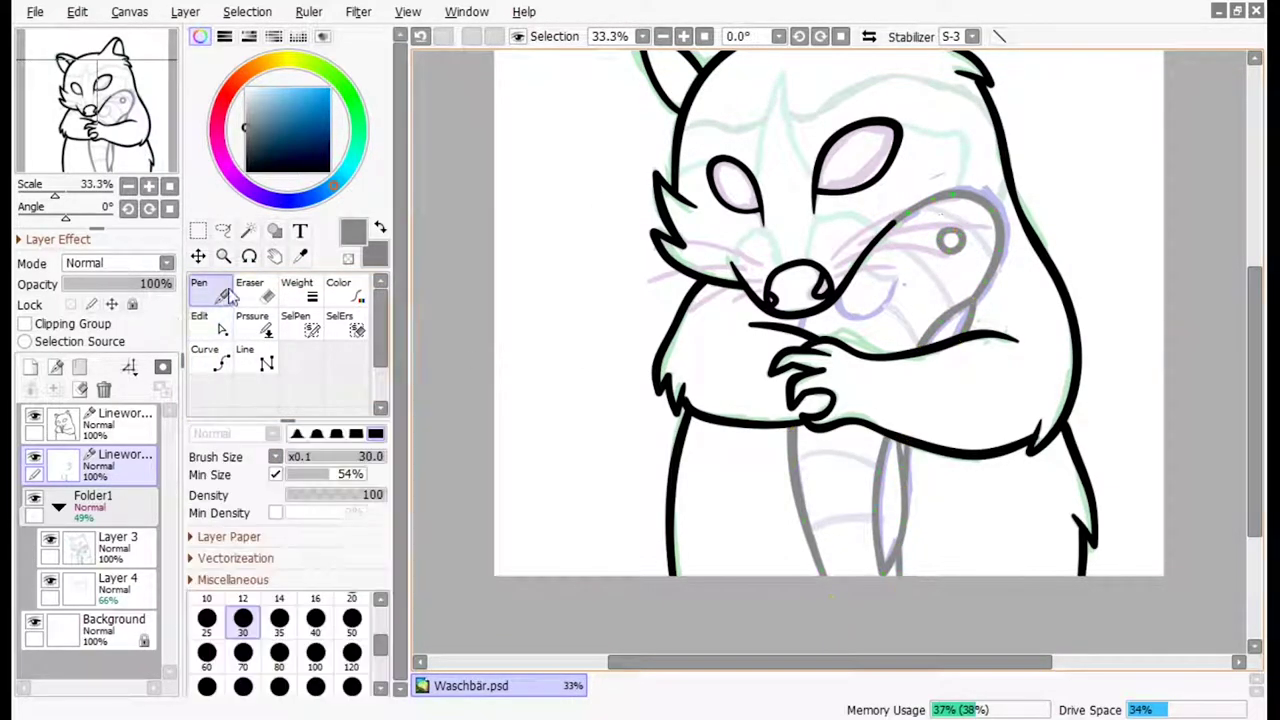
key("bracketleft")
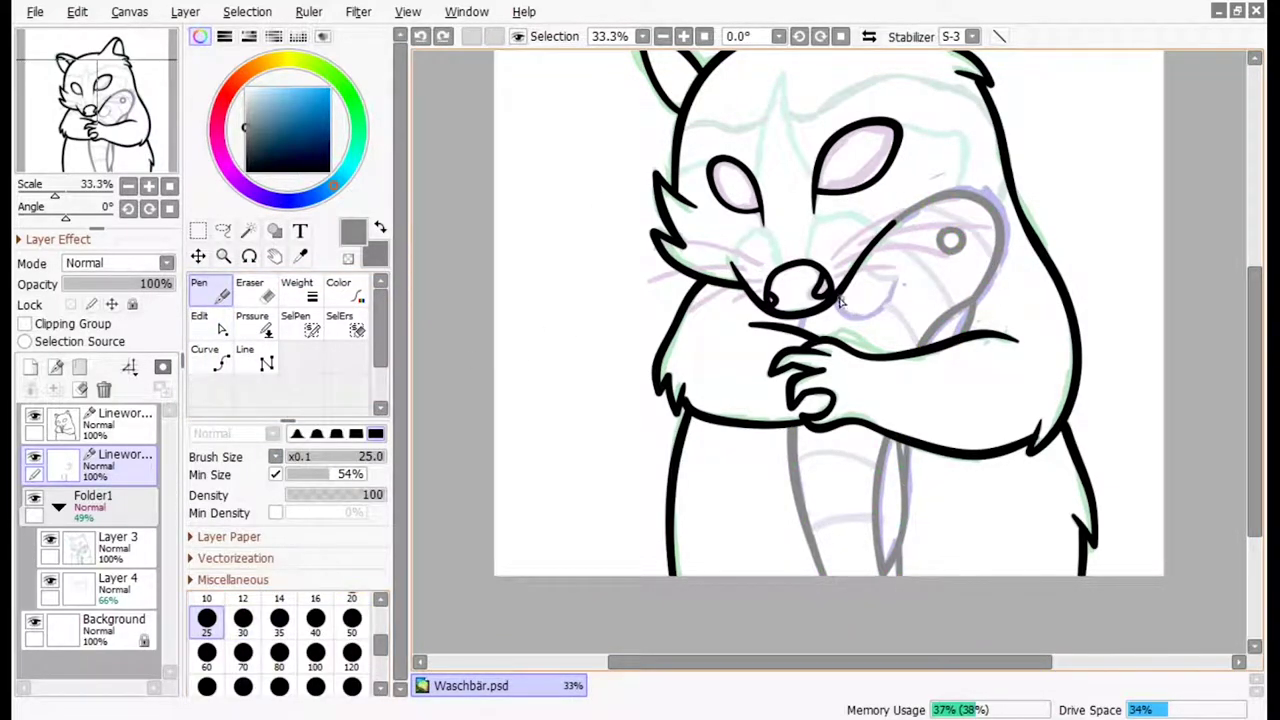
left_click(252, 323)
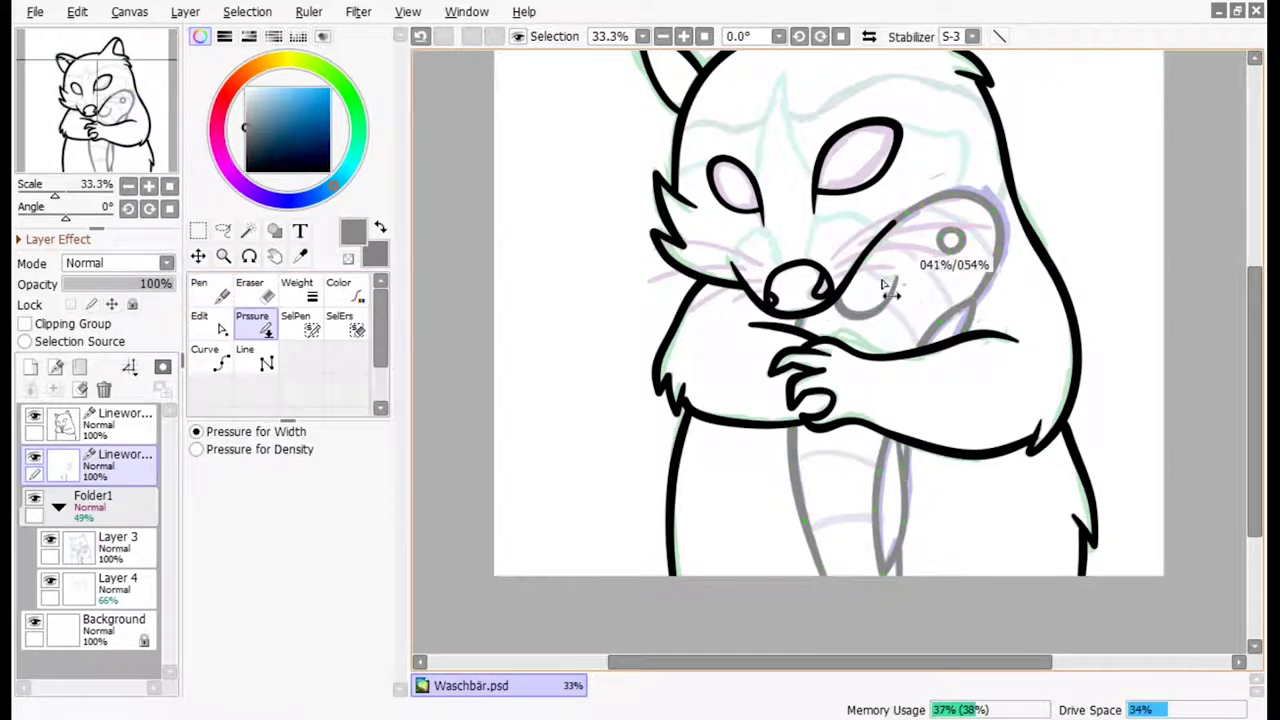
- Recolour the held creature's grey head, eye, mouth and body lines to black
scroll(912, 292, "up", 3)
key("c")
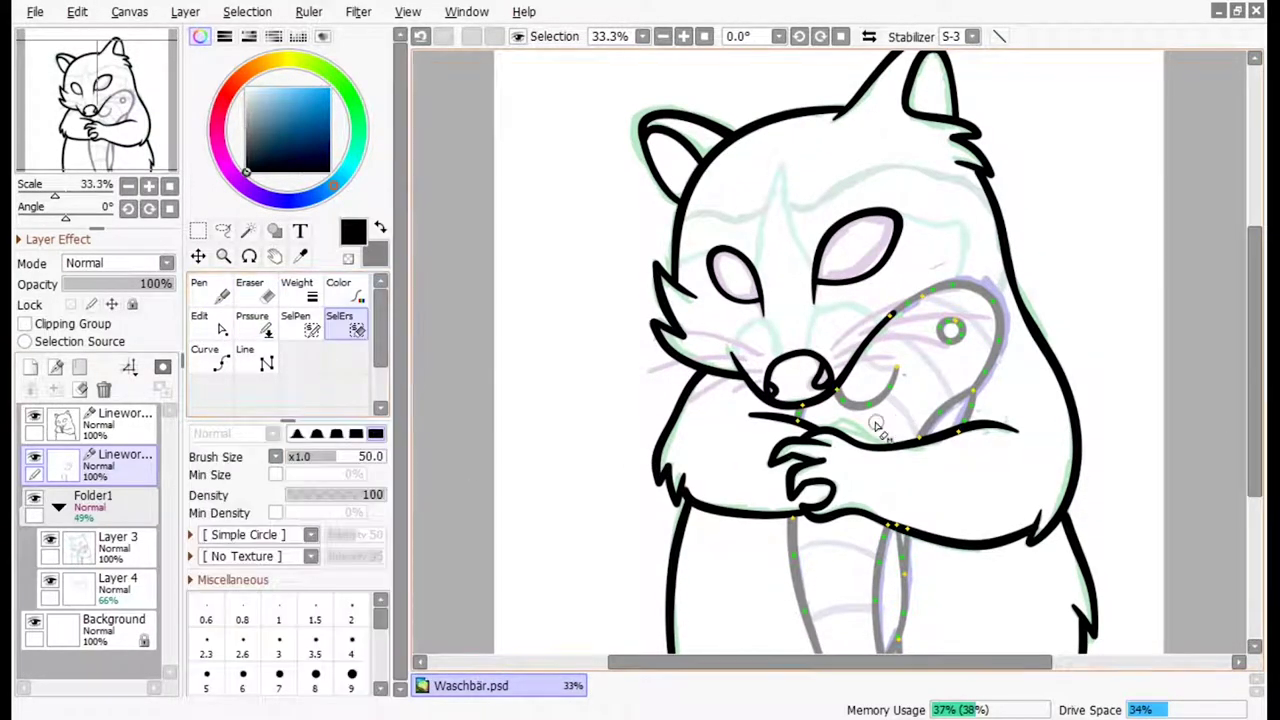
left_click(995, 320)
left_click(900, 580)
left_click(800, 590)
scroll(1014, 449, "down", 2)
scroll(1014, 449, "up", 2)
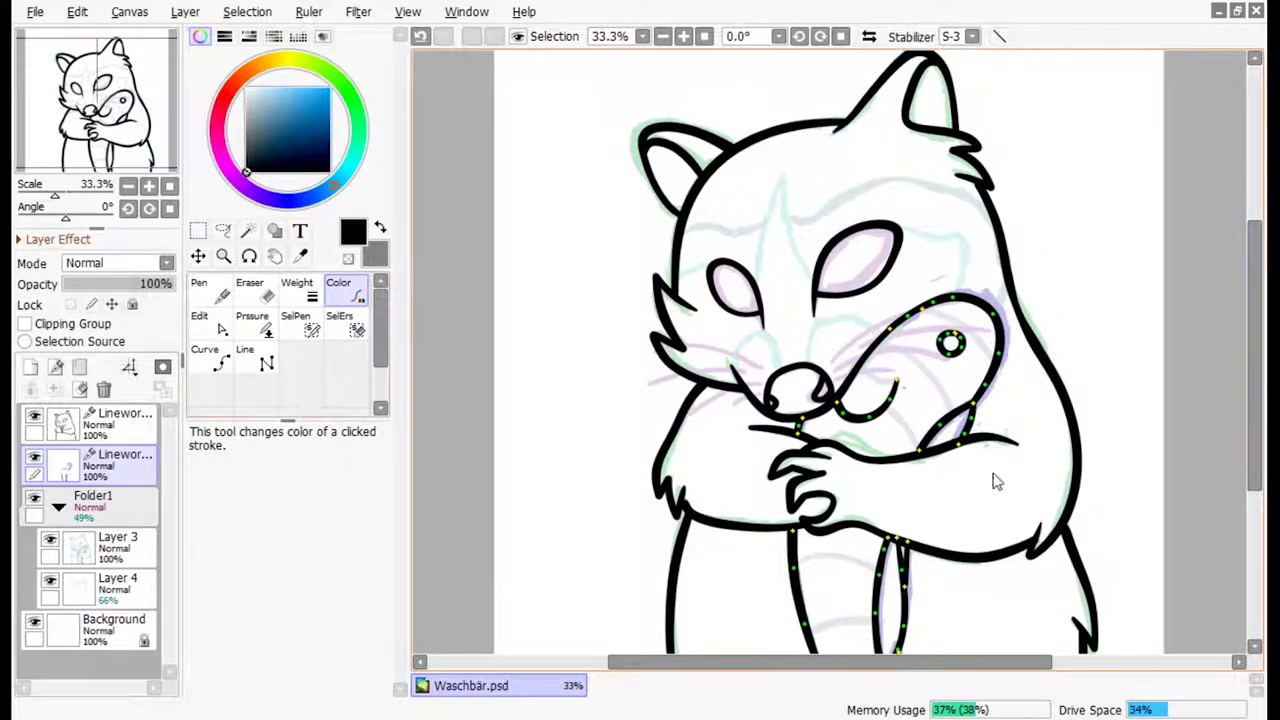
- Combine the held creature's linework layer with the raccoon's linework layer
key("n")
scroll(1235, 360, "down", 2)
scroll(1235, 360, "up", 2)
scroll(1244, 363, "down", 2)
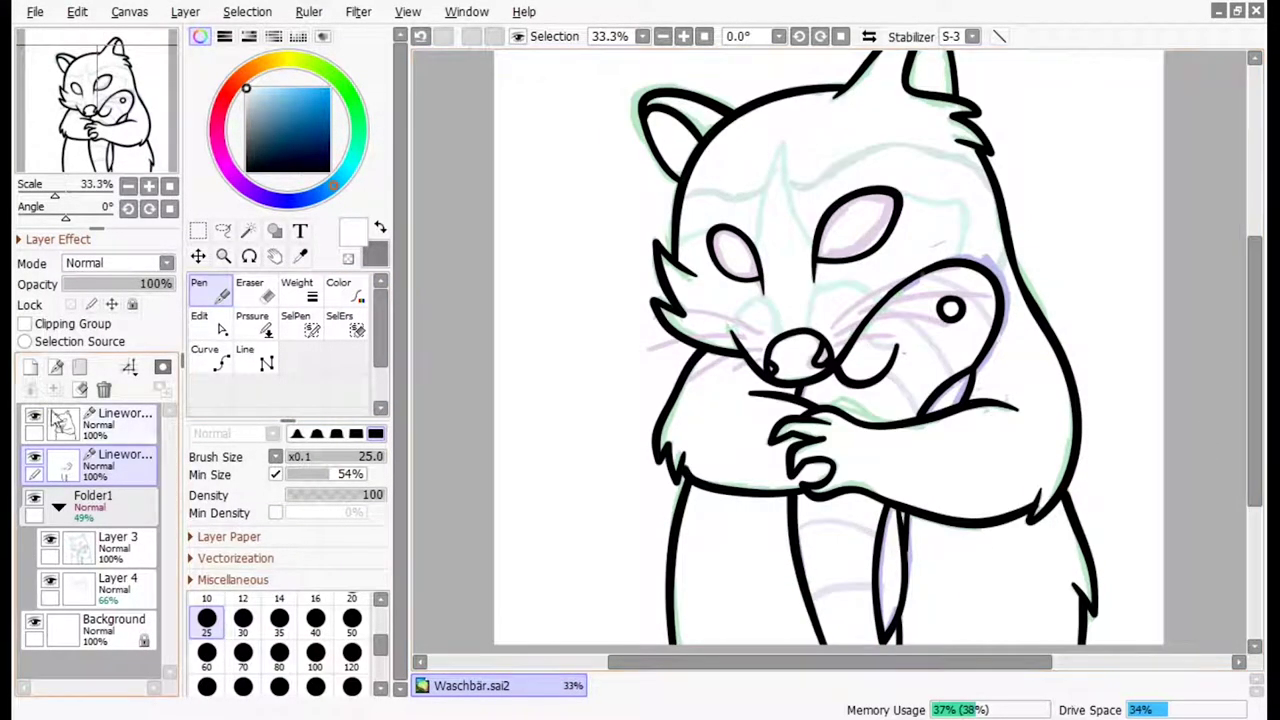
left_click_drag(110, 462, 110, 422)
- Draw grey whiskers on both sides of the muzzle at brush size 25 on a separate top linework layer, tapering and deforming them to fit
left_click(245, 126)
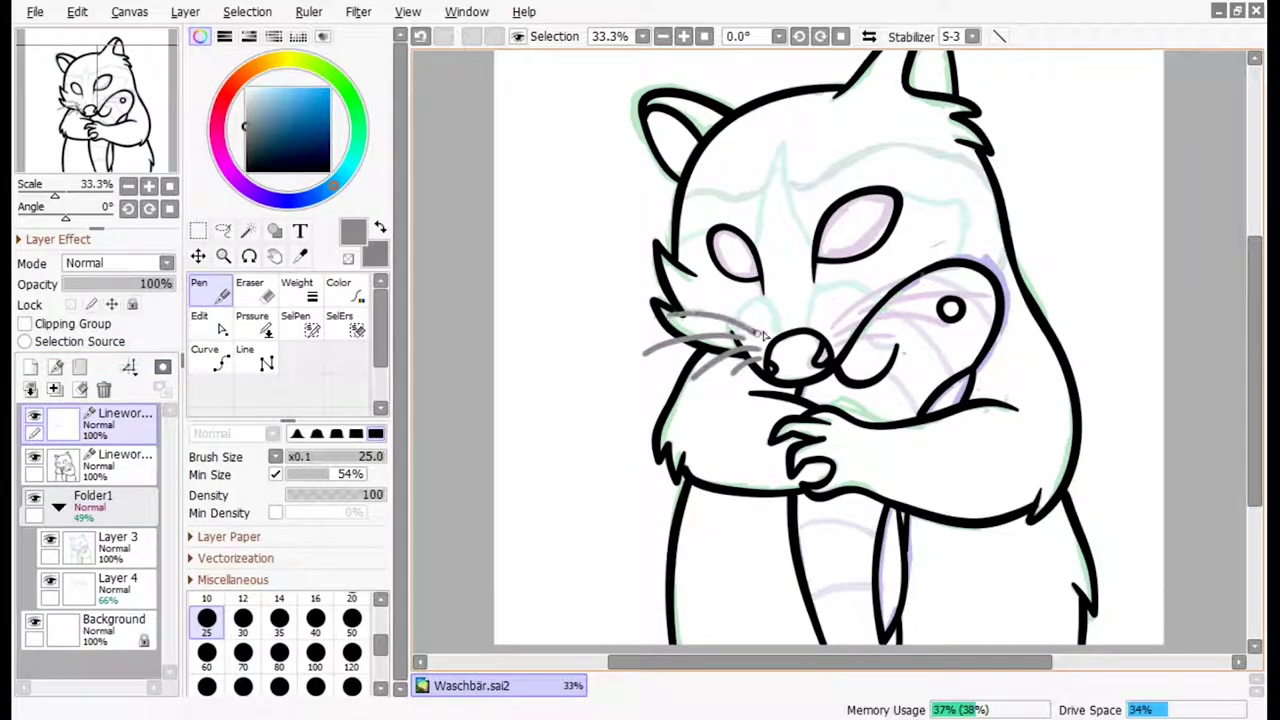
key("ctrl")
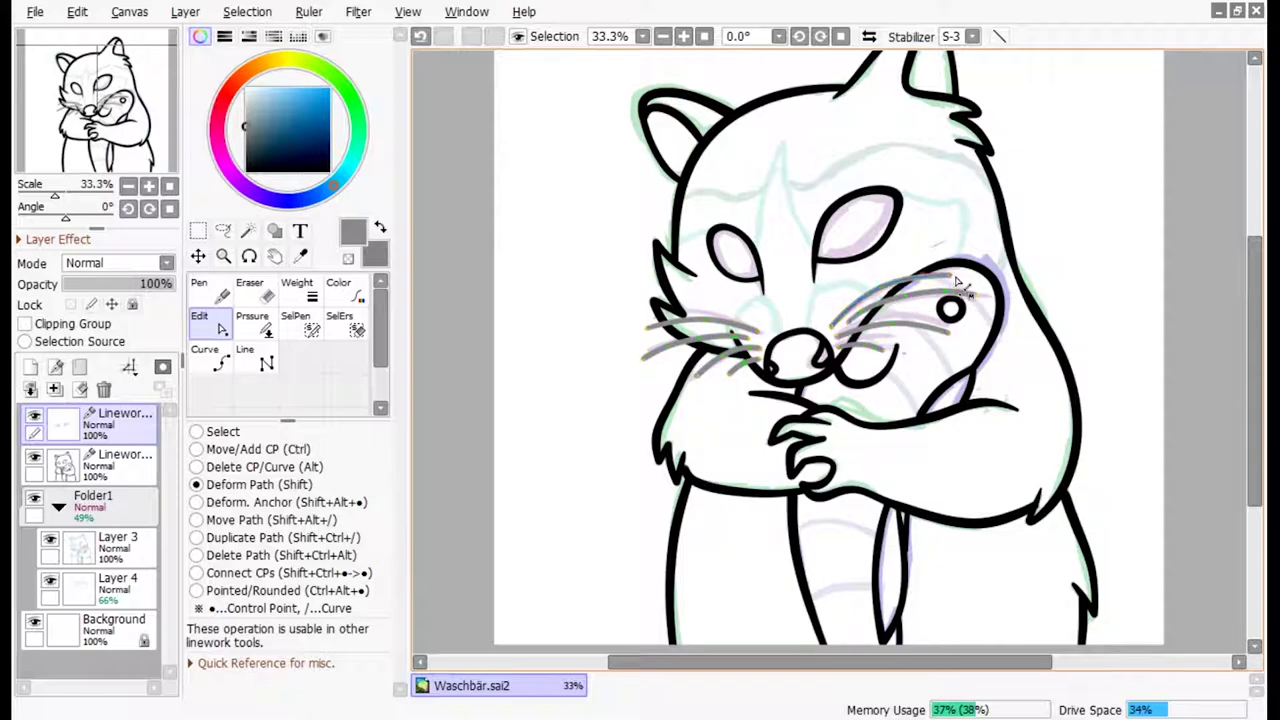
left_click(252, 322)
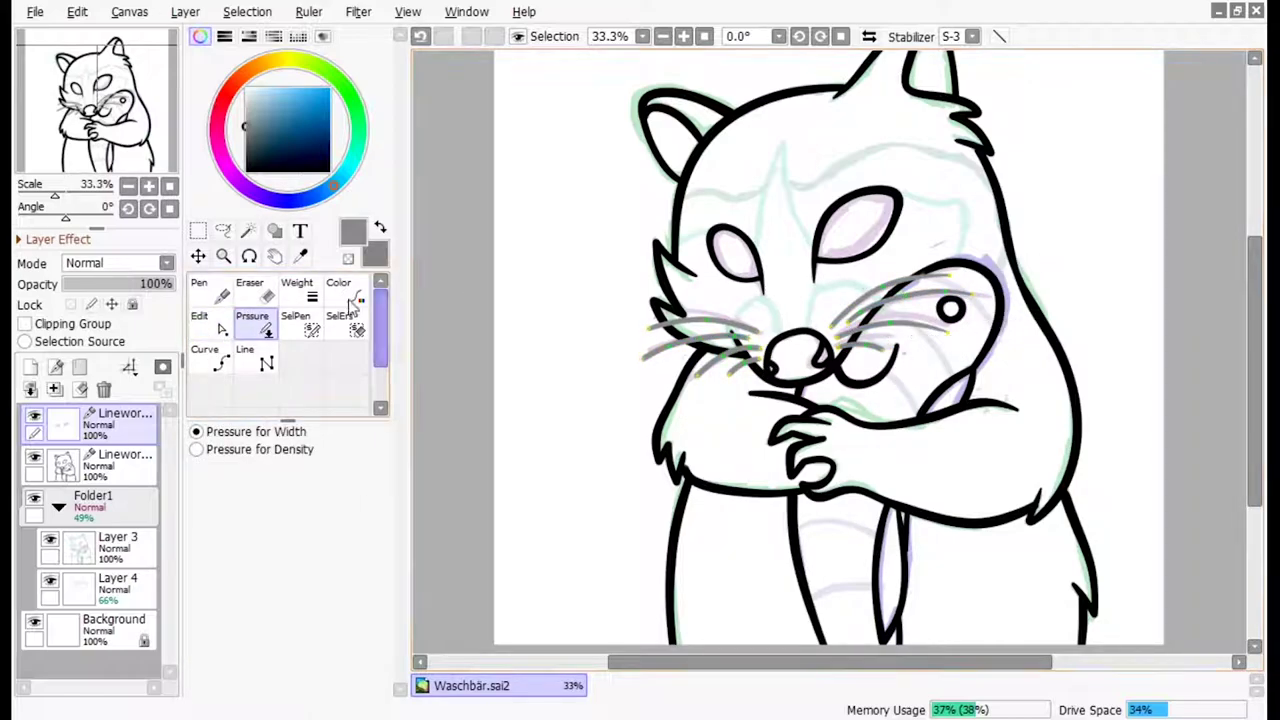
key("e")
key("e")
key("ctrl")
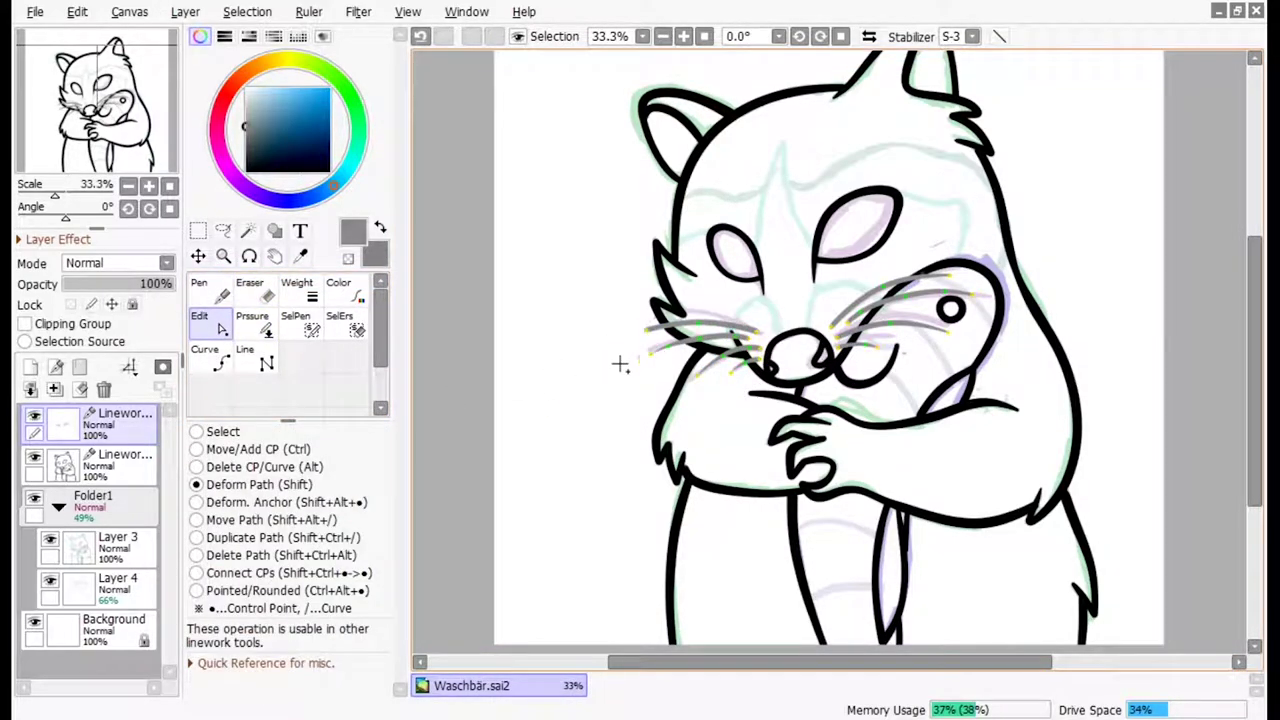
key("p")
key("ctrl")
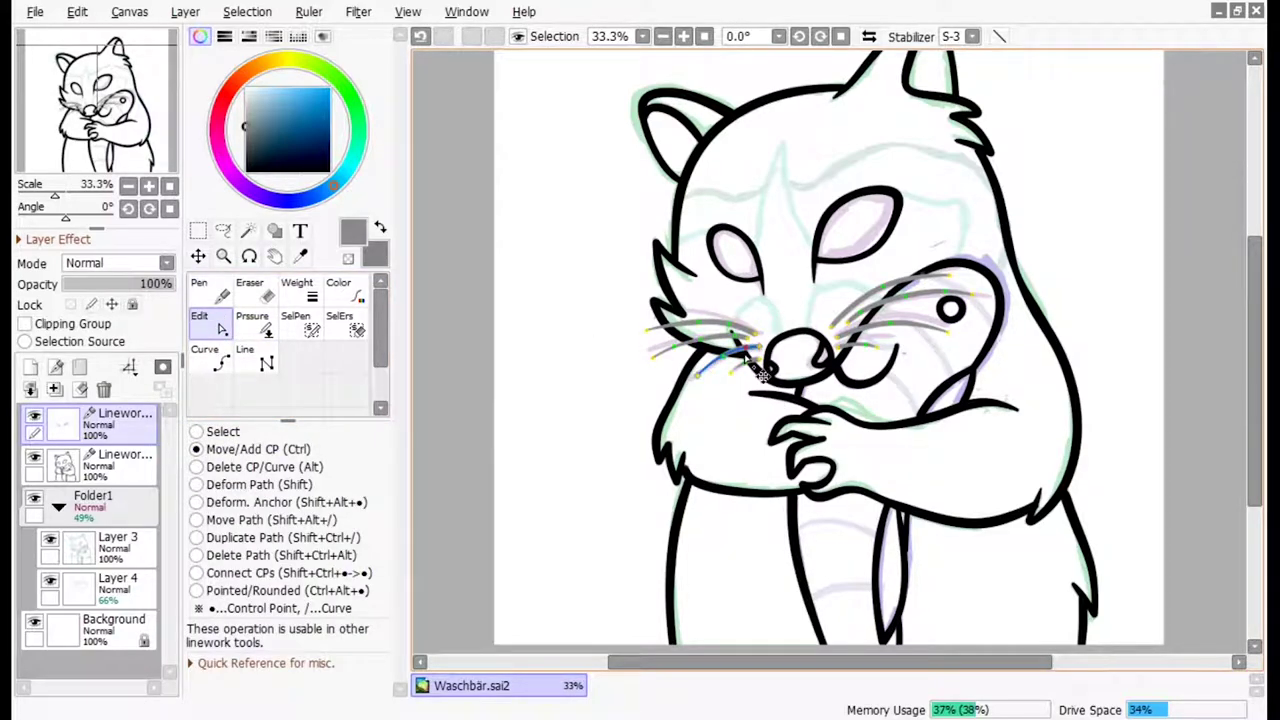
- Draw black segment lines across the held creature's head and body at brush size 20 on a new linework layer beneath the whiskers
mouse_move(1254, 300)
left_mouse_down()
mouse_move(1254, 397)
mouse_move(1254, 270)
left_mouse_up()
left_click(120, 460)
left_click(55, 367)
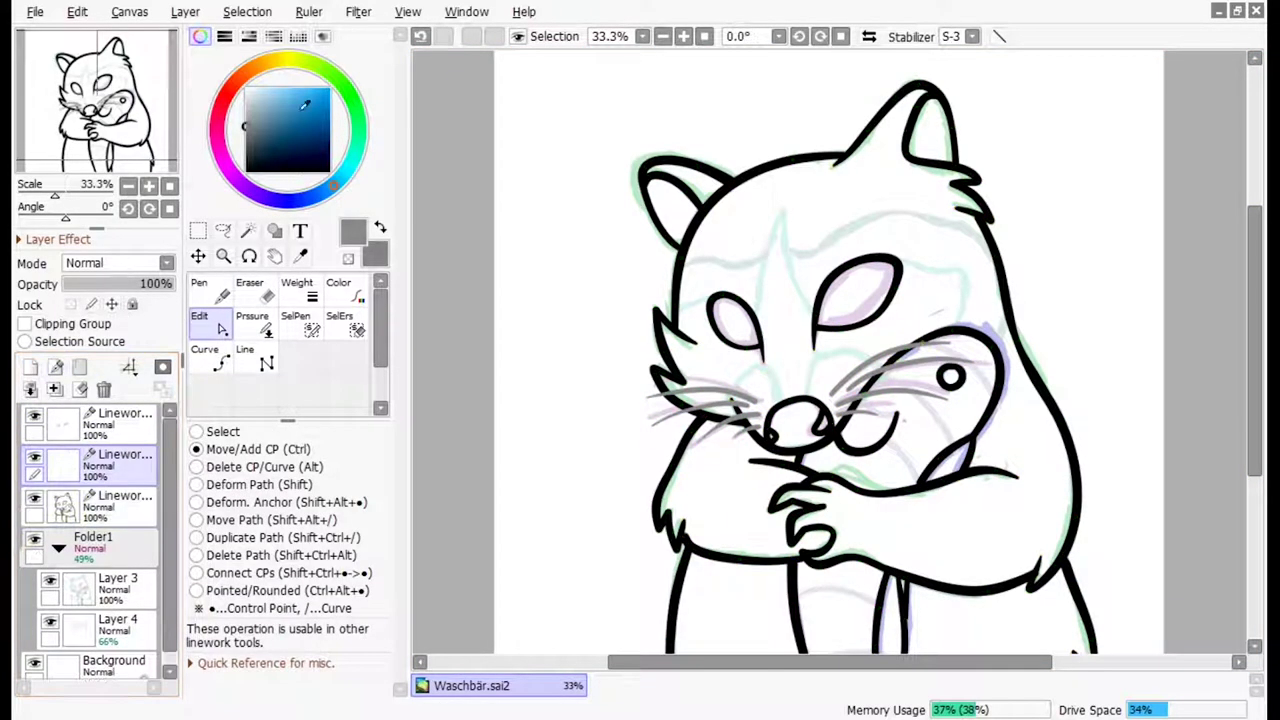
left_click(199, 290)
left_click_drag(890, 380, 1000, 415)
key("ctrl")
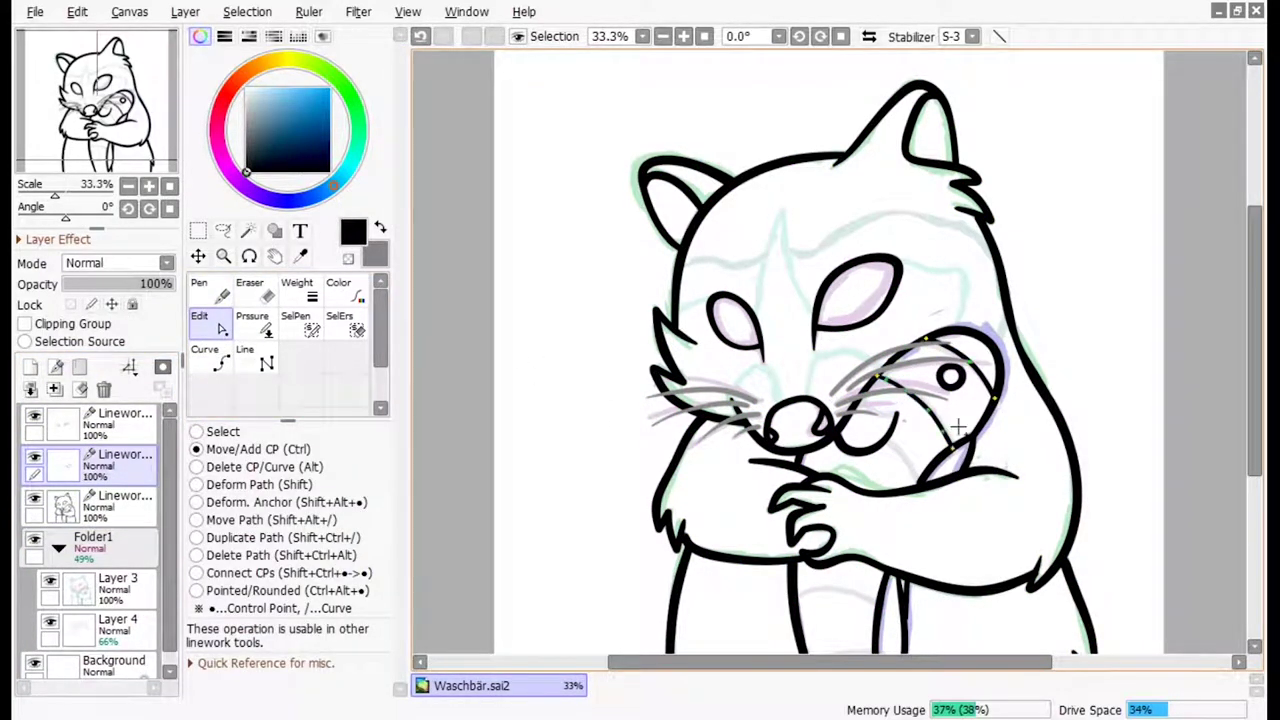
left_click_drag(976, 557, 961, 392)
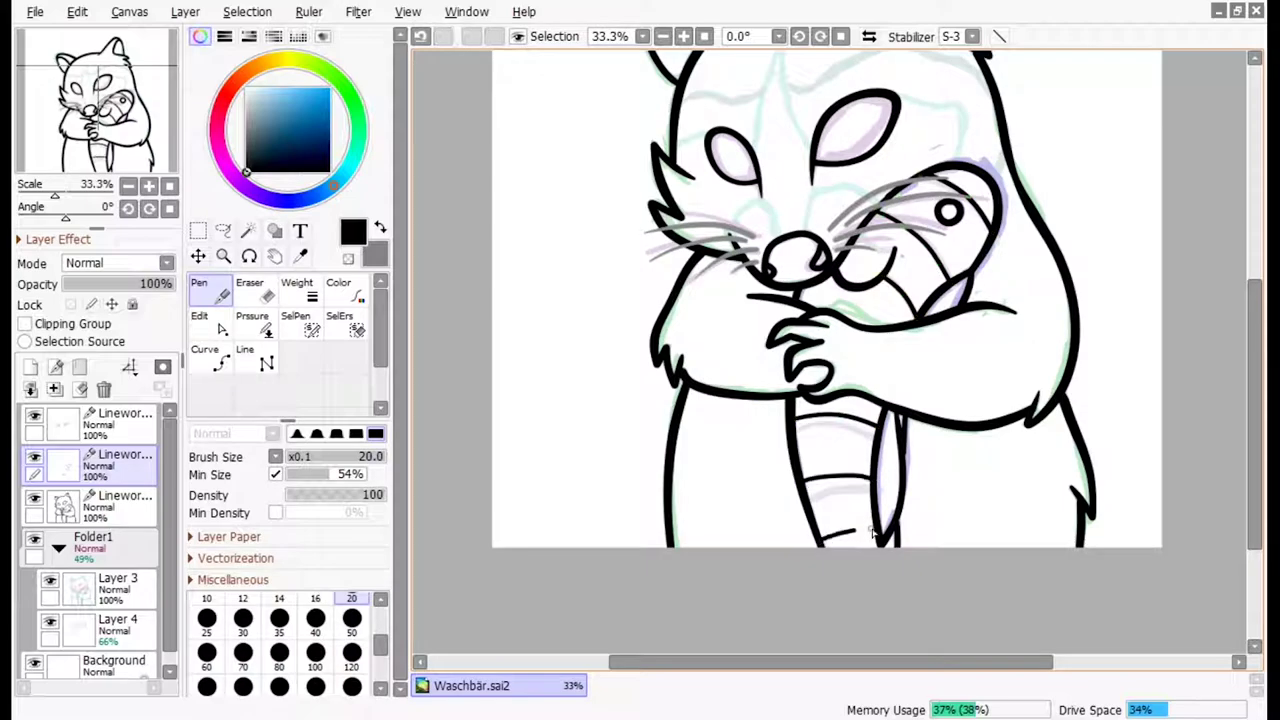
key("ctrl+alt")
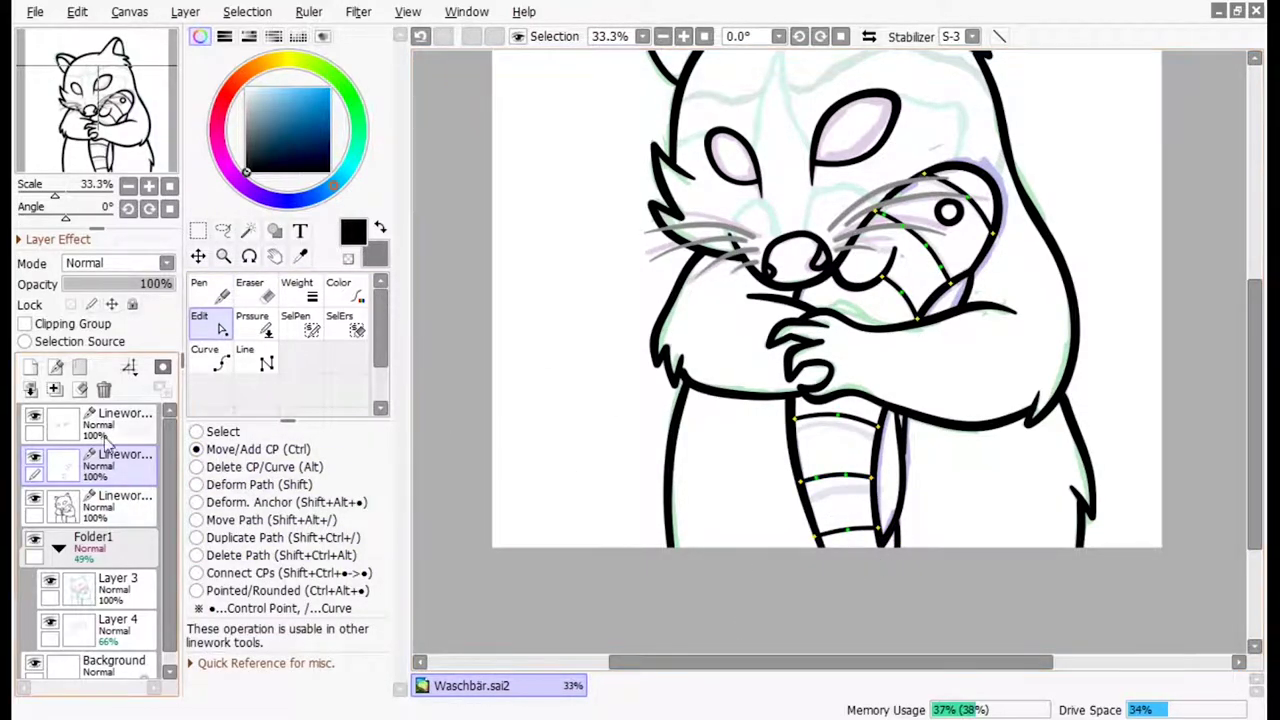
- Merge the segment-line layer down into the main linework layer
key("ctrl+e")
scroll(850, 483, "up", 3)
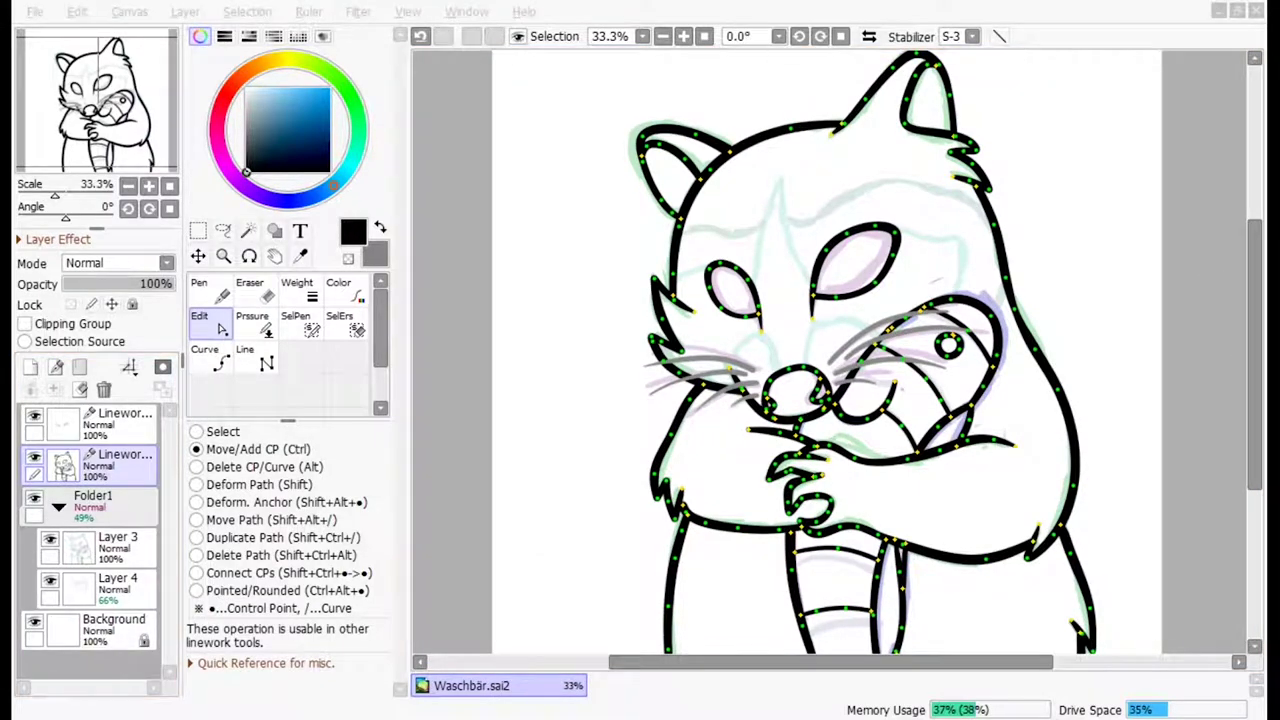
scroll(1074, 366, "down", 1)
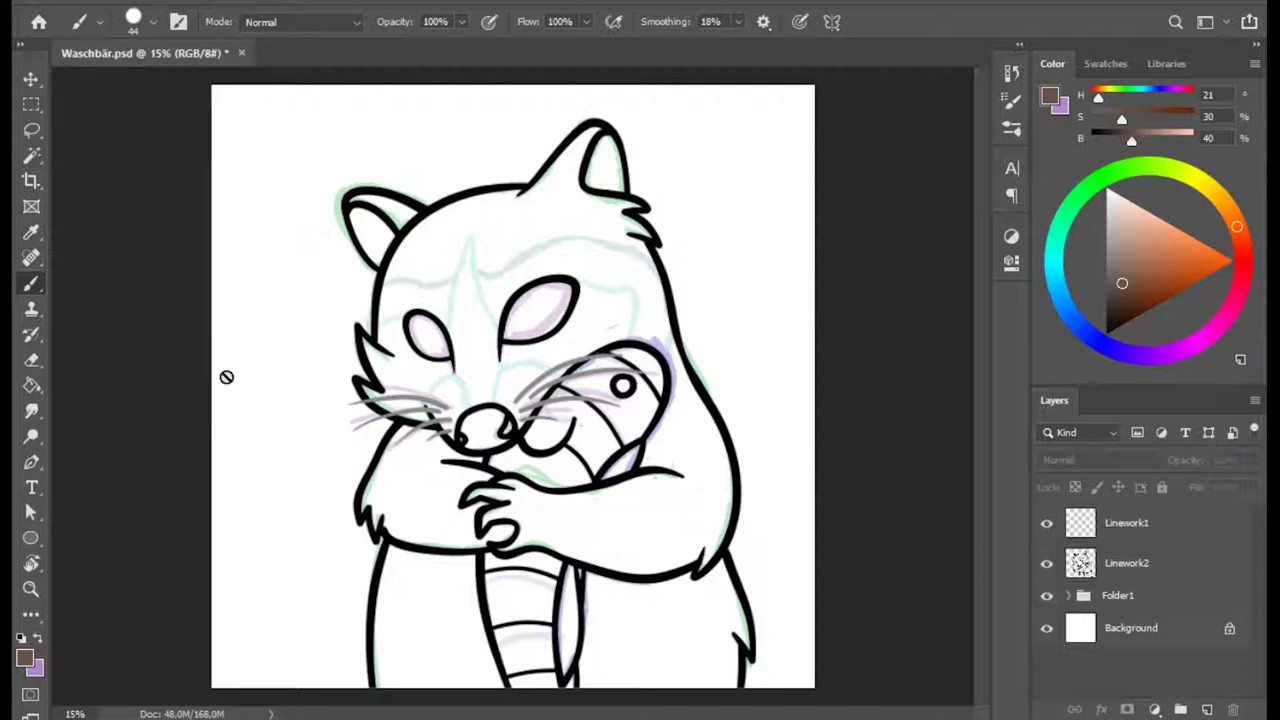
- Switch to Photoshop, hide Layer 3, set Folder1's opacity to 100% and add a new layer between the folder and the linework
left_click(1118, 595)
left_click(1250, 460)
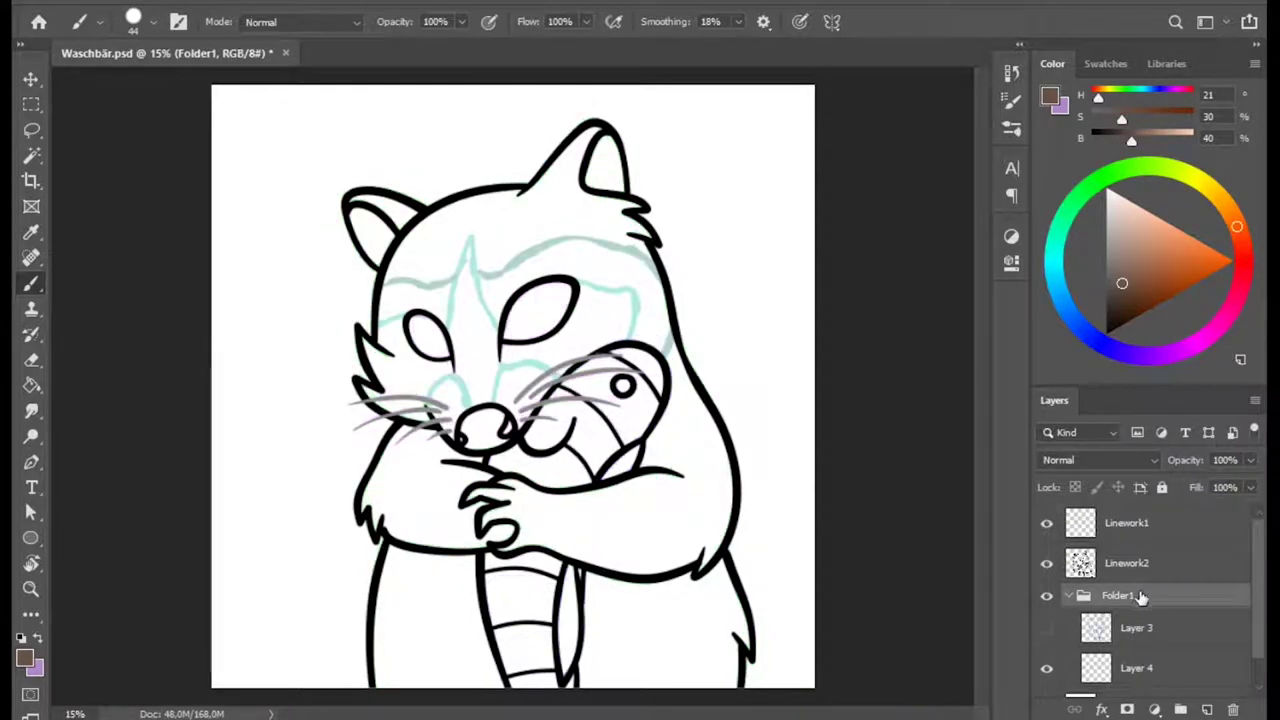
key("ctrl+shift+alt+n")
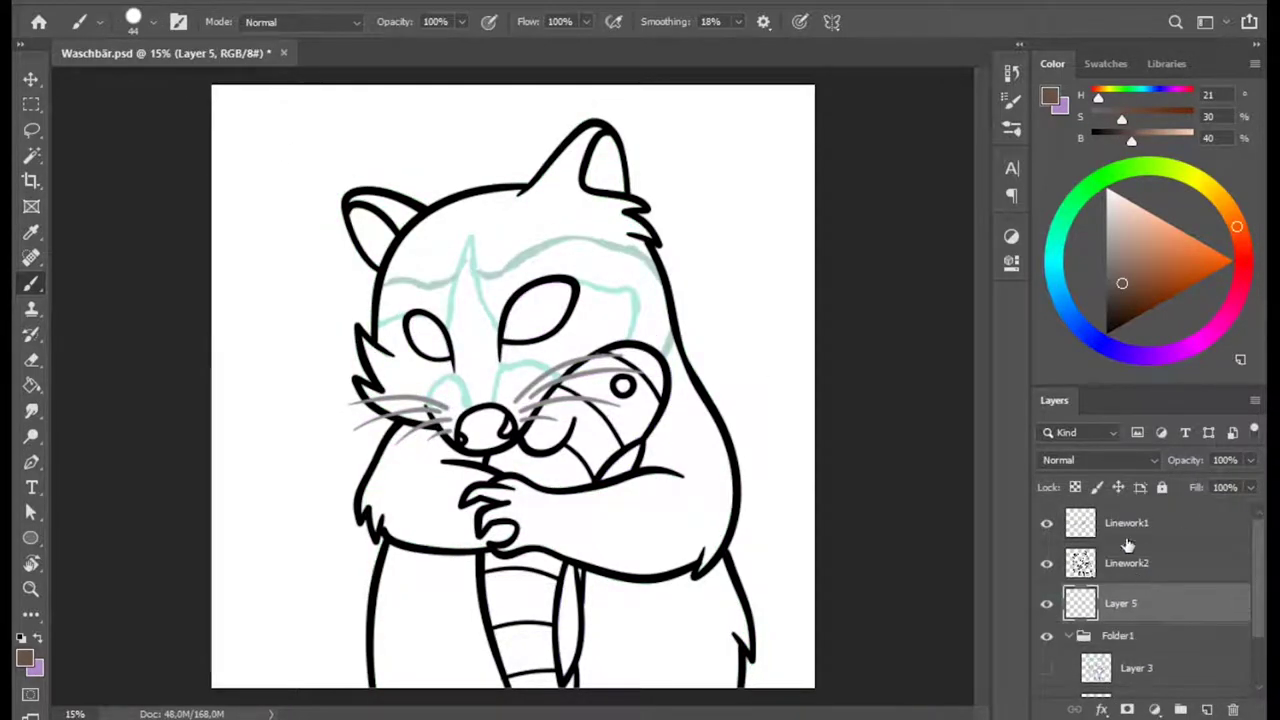
- Select the area outside the raccoon with the Magic Wand, invert the selection and fill the silhouette with brown on Layer 5
key("w")
left_click(726, 309)
key("ctrl+shift+i")
key("Return")
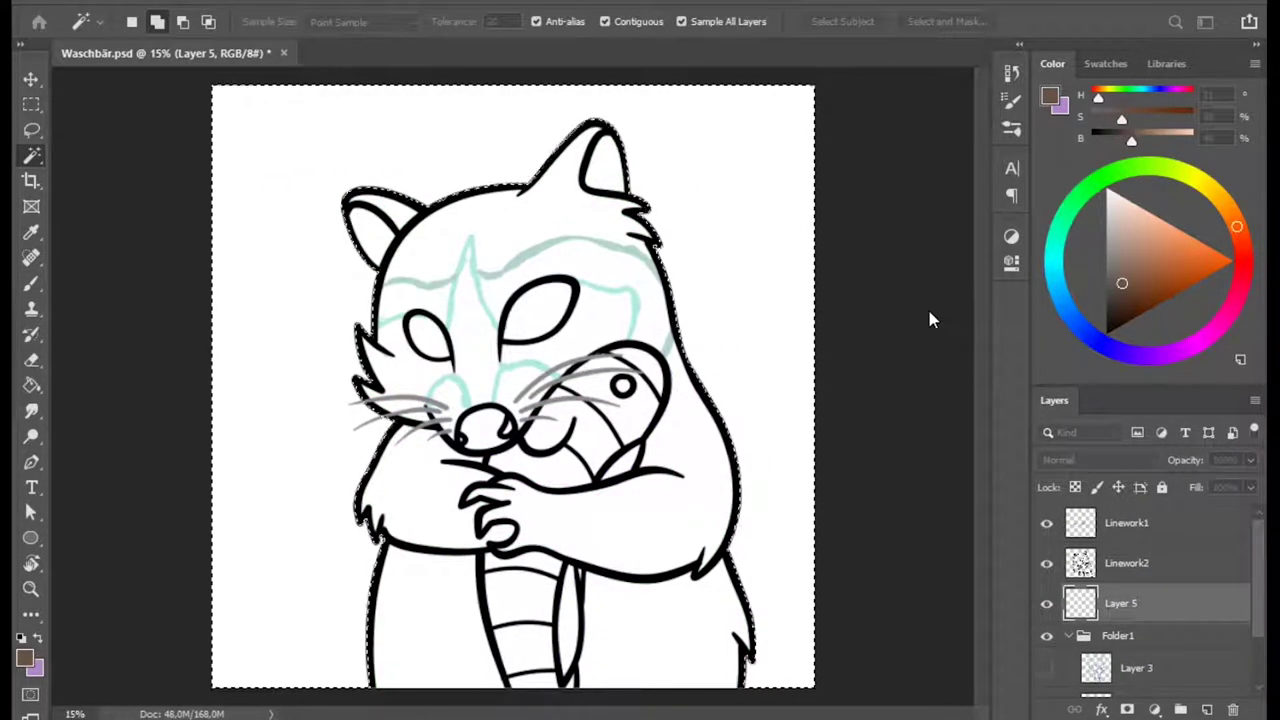
key("g")
left_click(400, 663)
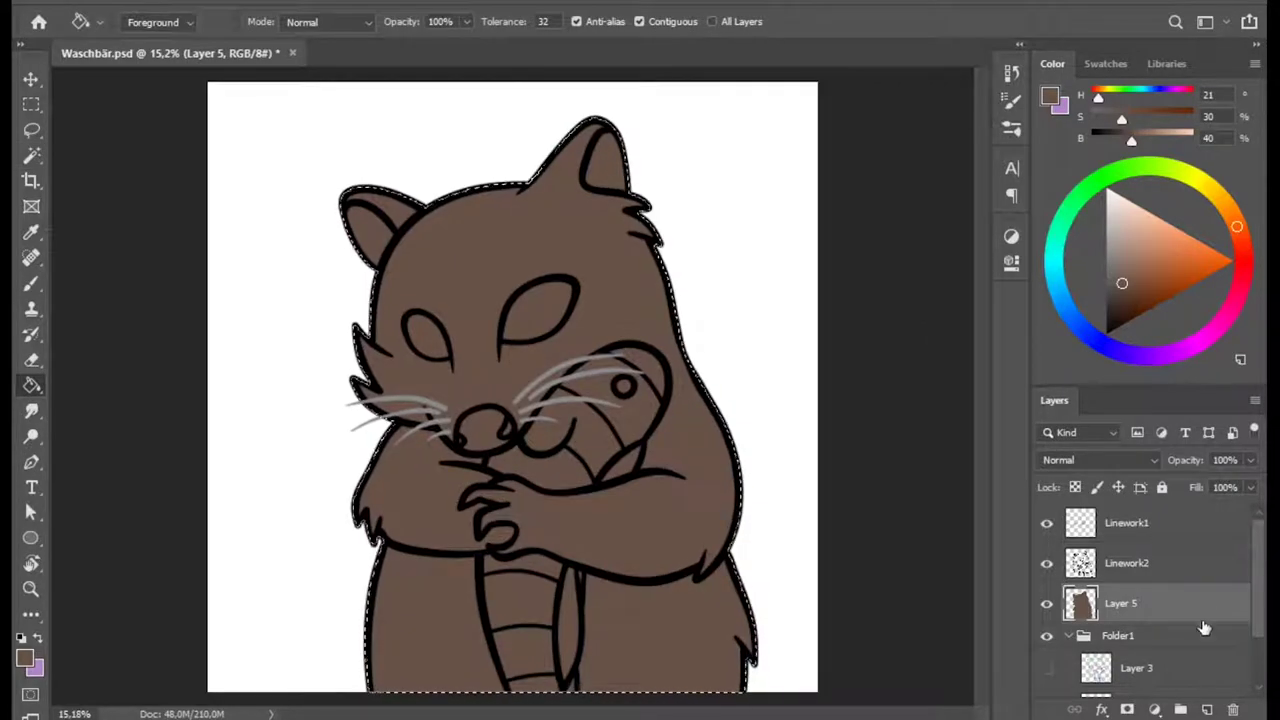
- Deselect the silhouette and paint the nose very dark brown with a 64 px brush on a new layer above the brown base
key("ctrl+shift+alt+n")
key("ctrl+d")
key("b")
right_click(603, 457)
left_click_drag(603, 457, 625, 457)
key("Return")
left_click_drag(468, 422, 492, 428)
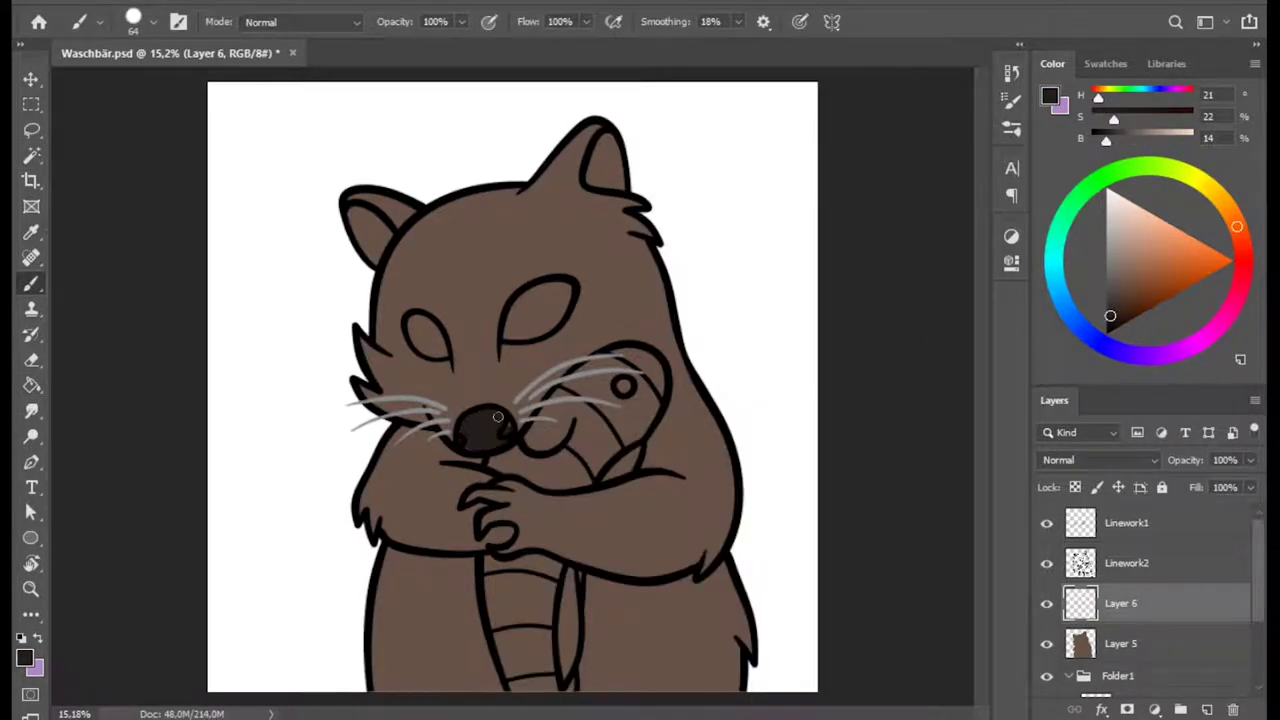
- Lower the brown base layer's opacity to 55% to show the marking sketch and add a new layer directly above it
scroll(526, 466, "up", 2)
left_click(1120, 643)
left_click_drag(1185, 460, 1150, 460)
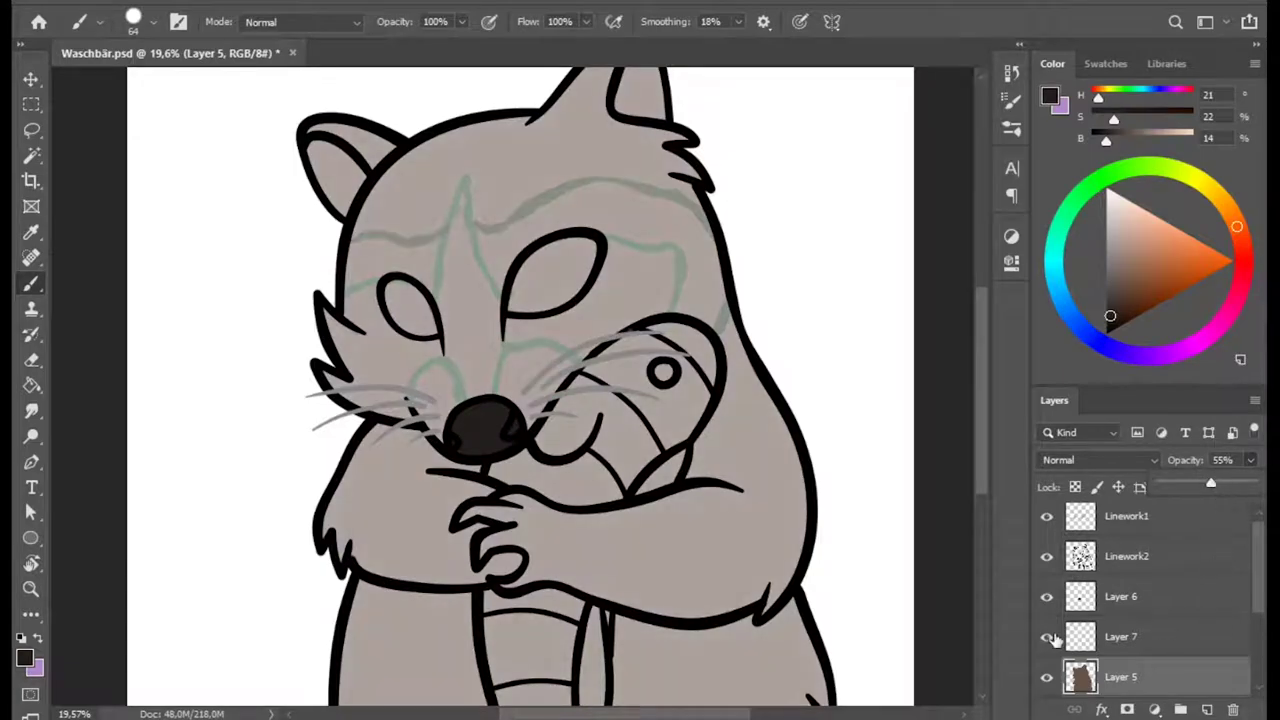
key("ctrl+shift+alt+n")
scroll(550, 390, "up", 1)
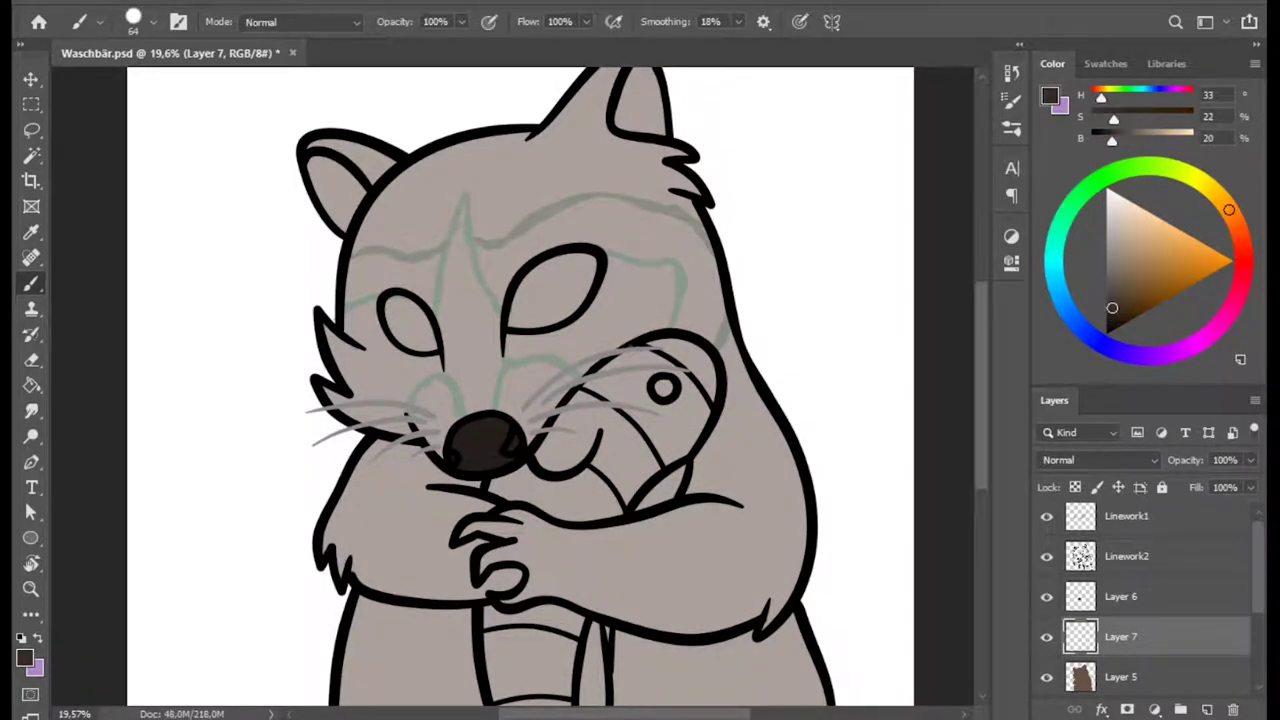
- Paint the muzzle patch outlines and the mask around the smaller eye in dark brown with a 94 px brush, hiding the whisker layer
left_click_drag(490, 385, 590, 360)
right_click(374, 330)
key("Return")
left_click_drag(325, 375, 329, 344)
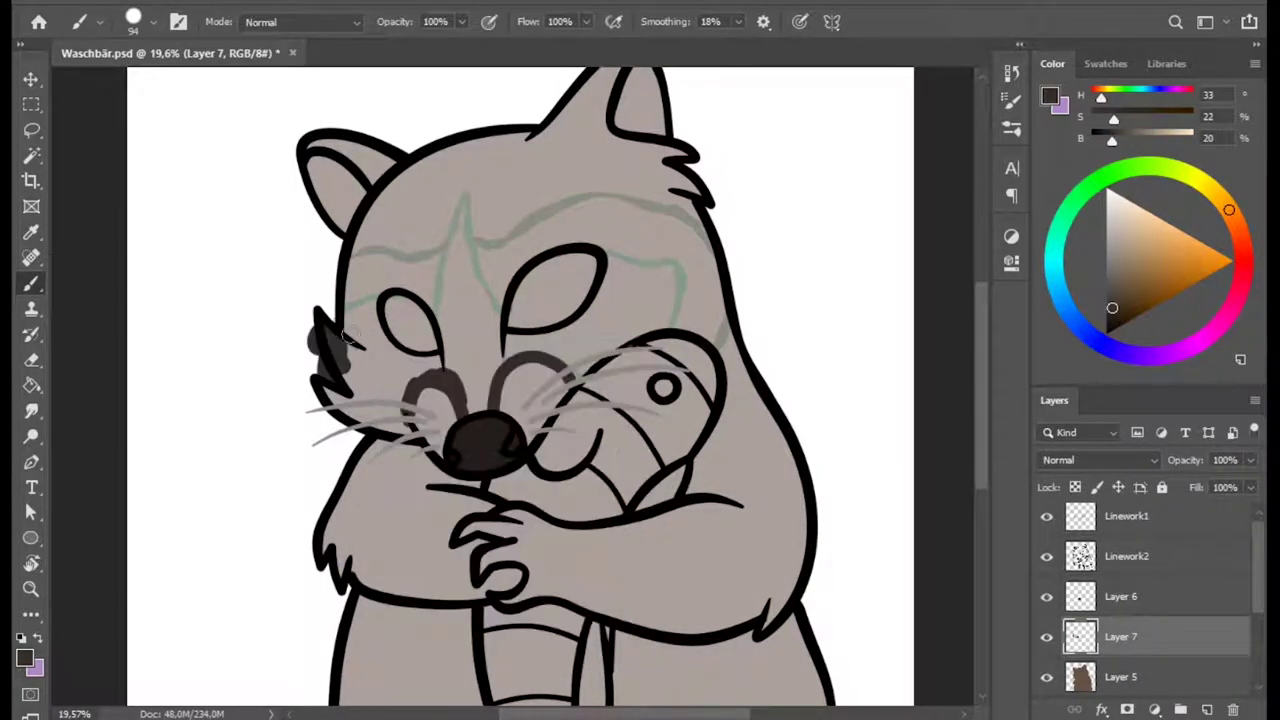
left_click_drag(330, 398, 410, 440)
key("e")
key("b")
left_click(1047, 516)
mouse_move(400, 320)
left_mouse_down()
mouse_move(410, 370)
mouse_move(325, 327)
left_mouse_up()
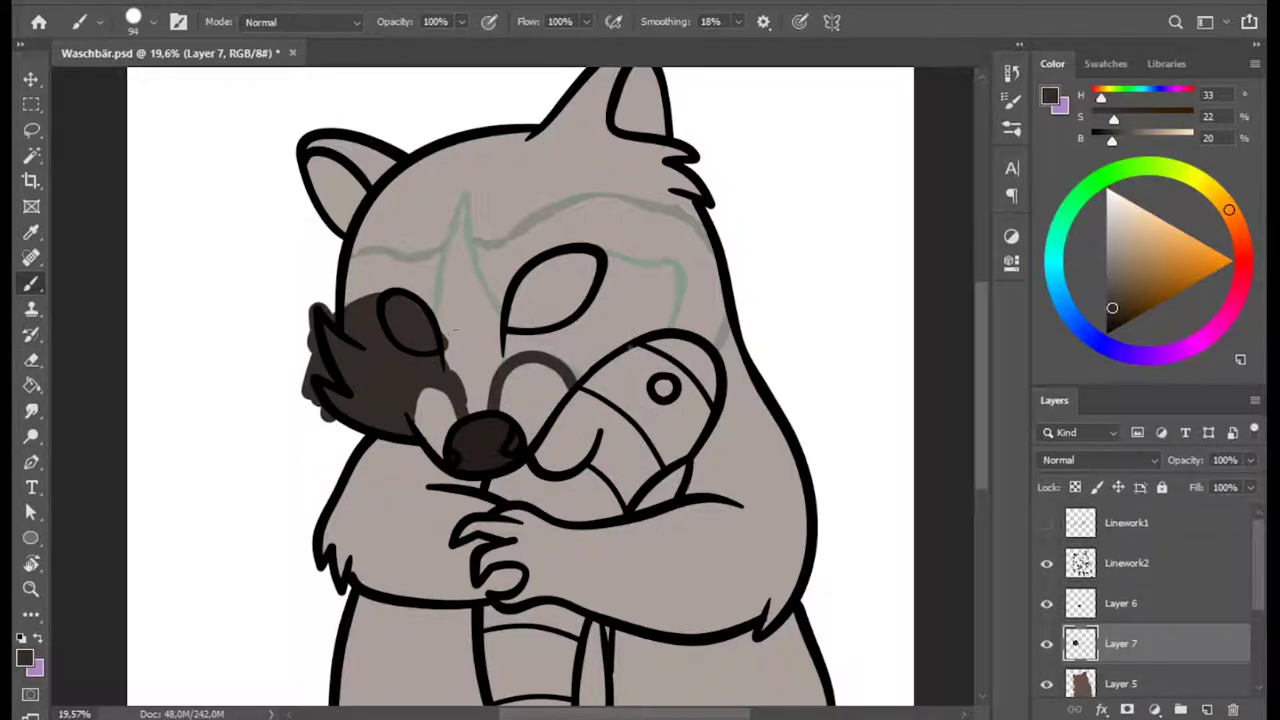
- Paint the pointed dark brown stripe running from the forehead down between the eyes, refining its edges with the eraser
left_click_drag(455, 340, 470, 192)
left_click_drag(492, 306, 482, 340)
key("e")
key("b")
left_click_drag(470, 260, 452, 350)
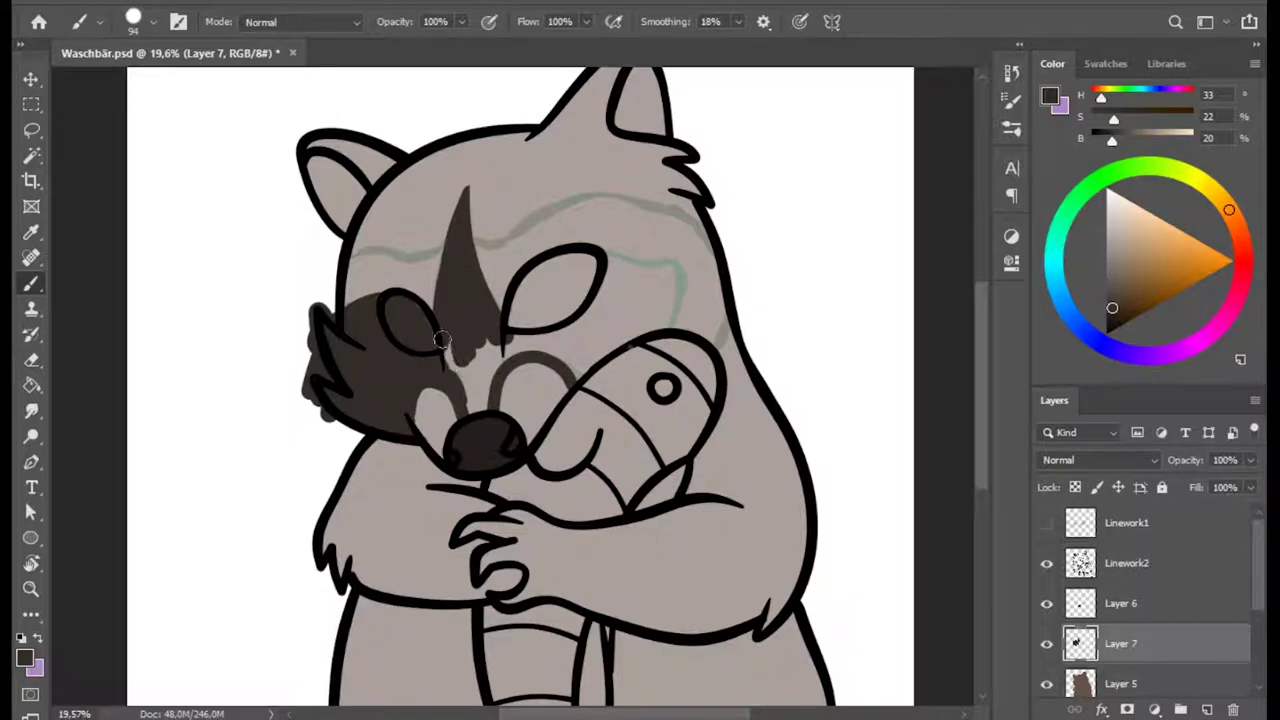
- Paint the dark brown mask around the larger eye out to the cheek and clean up its upper edge with the eraser
mouse_move(560, 323)
left_mouse_down()
mouse_move(484, 371)
mouse_move(582, 375)
mouse_move(561, 333)
mouse_move(609, 285)
mouse_move(574, 340)
mouse_move(515, 325)
left_mouse_up()
left_click_drag(667, 272, 658, 253)
key("e")
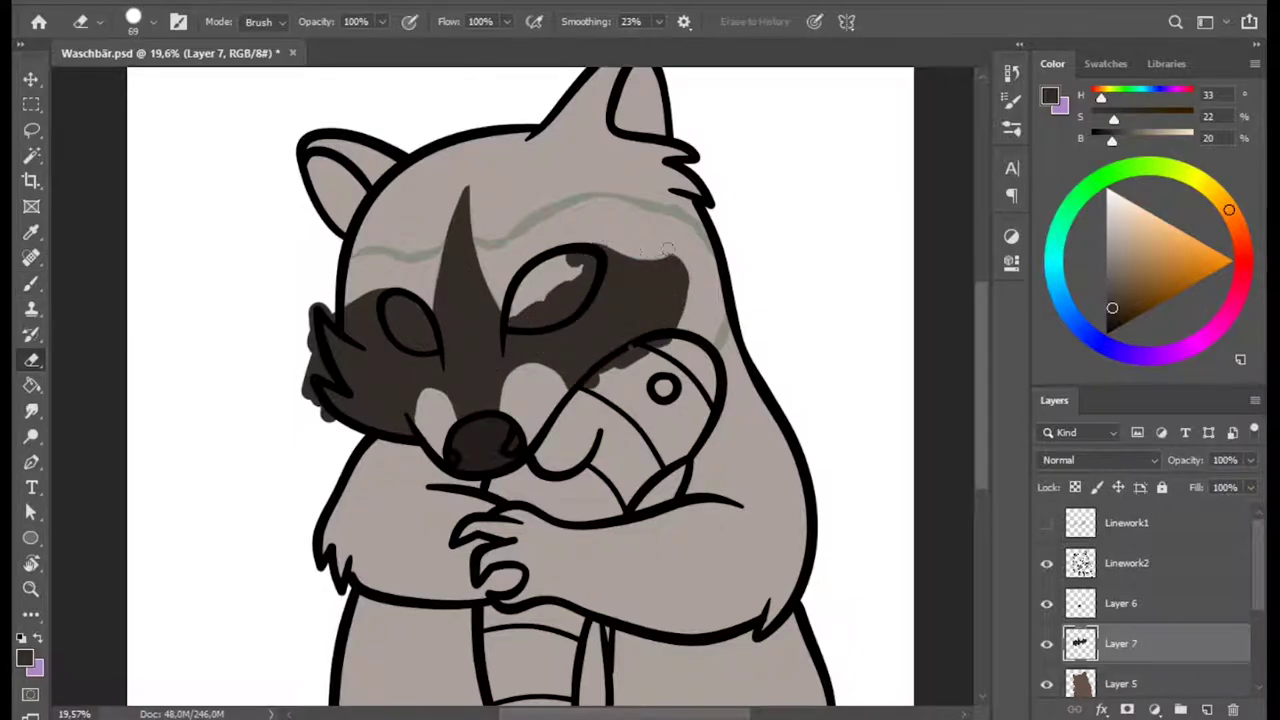
key("b")
- Touch up the held creature's head outline on the Linework2 layer with a 17 px brush in the sampled black
left_click(1080, 565)
scroll(633, 350, "up", 10)
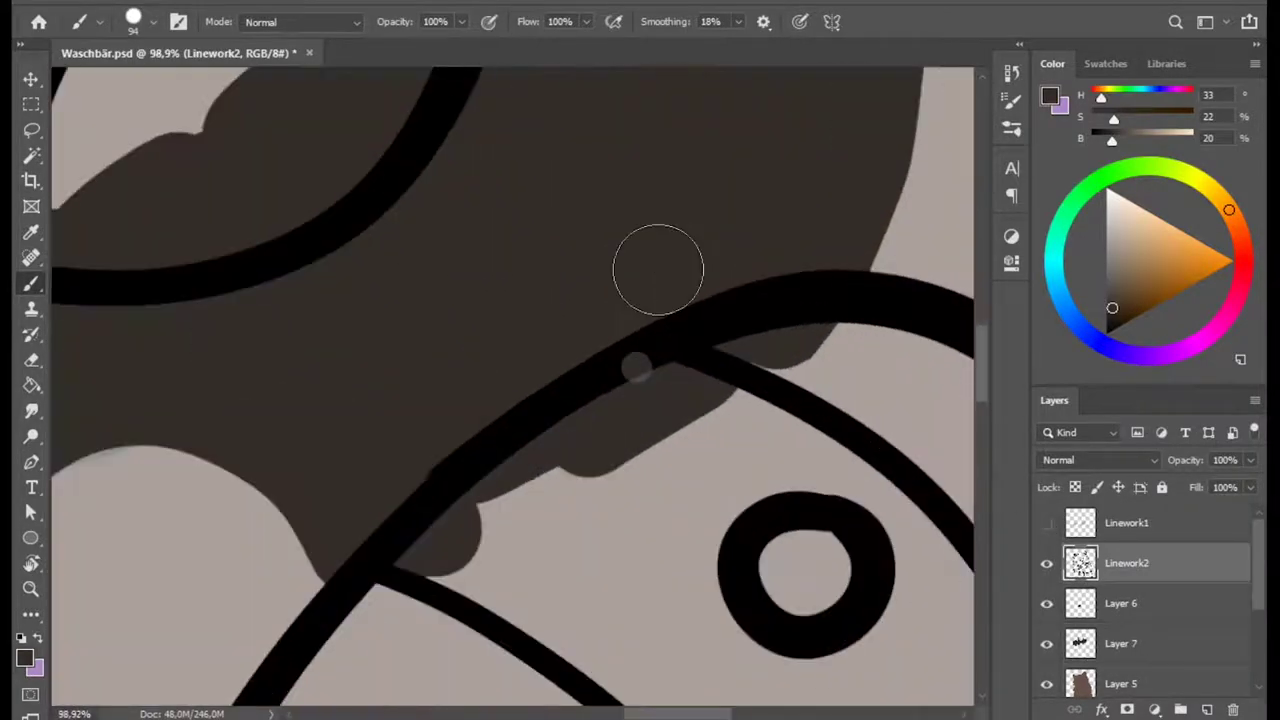
key("e")
key("b")
right_click(692, 405)
type("17")
key("Return")
left_click(656, 356, "alt")
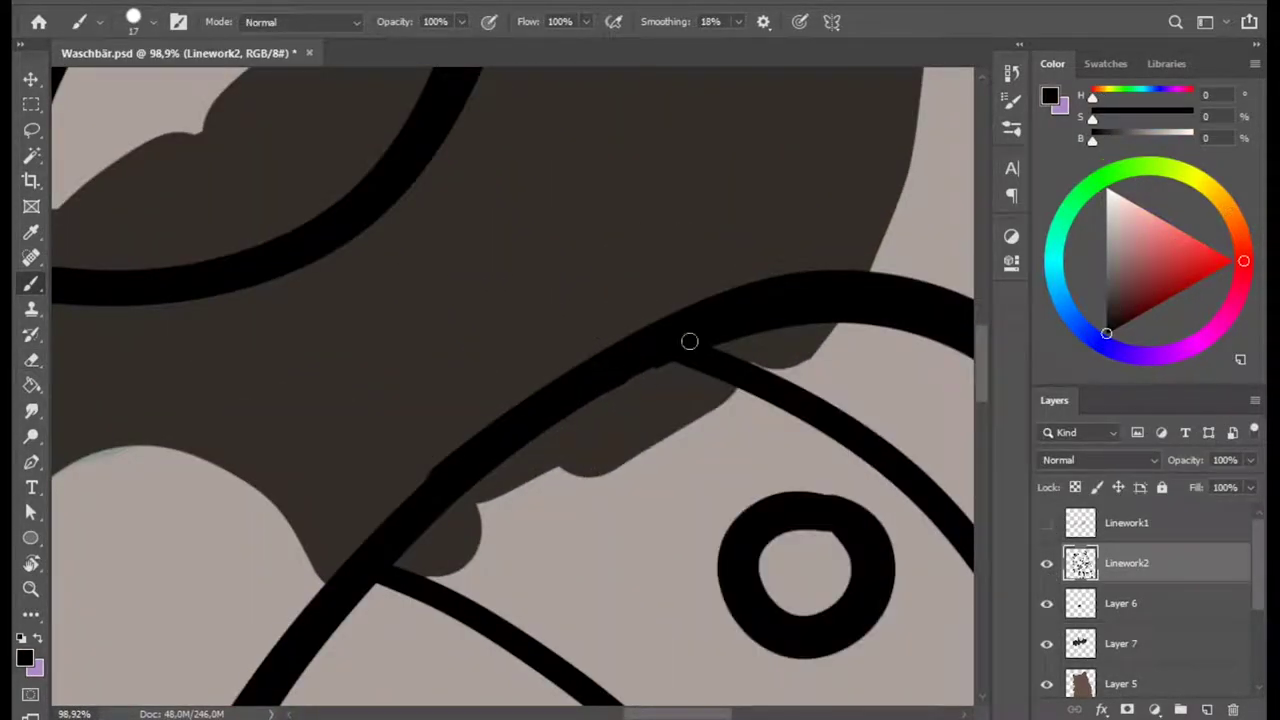
- Touch up the mask at the larger eye's inner corner on Layer 7 with a 62 px brush in the sampled dark brown
key("z")
left_click_drag(694, 330, 565, 359)
left_click(616, 516, "ctrl")
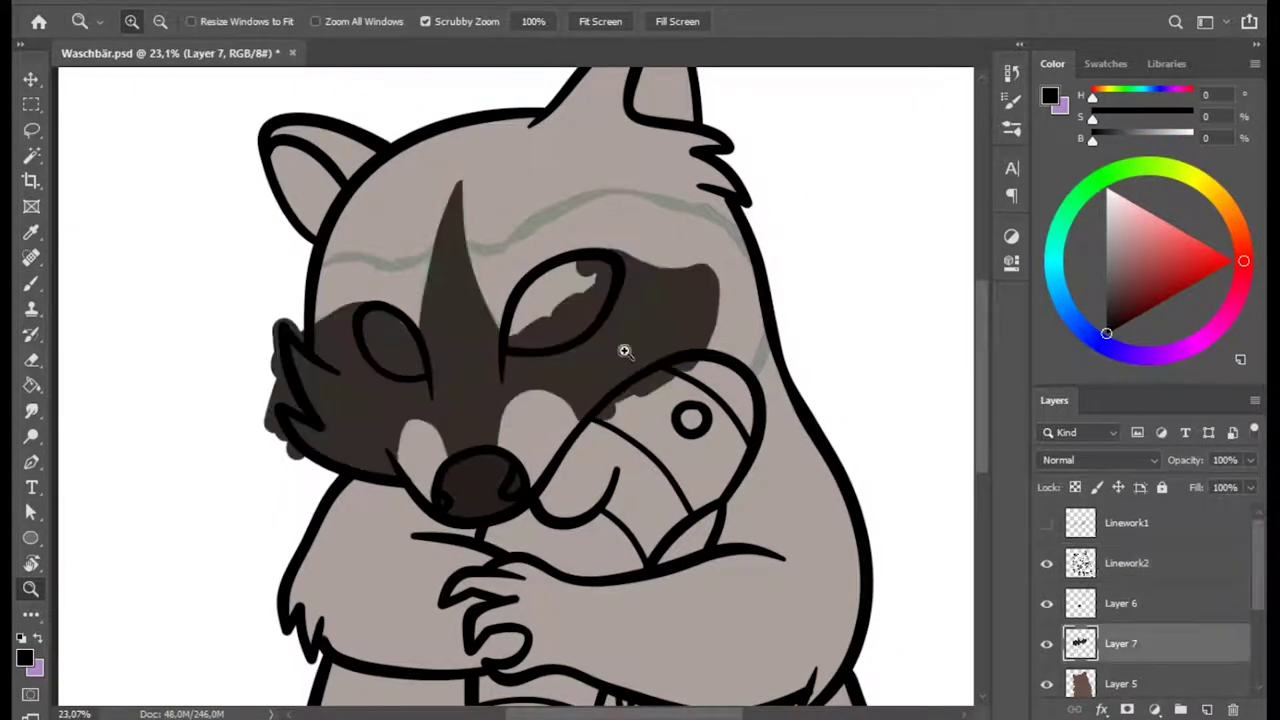
key("b")
right_click(771, 329)
type("62")
key("Return")
left_click(517, 318, "alt")
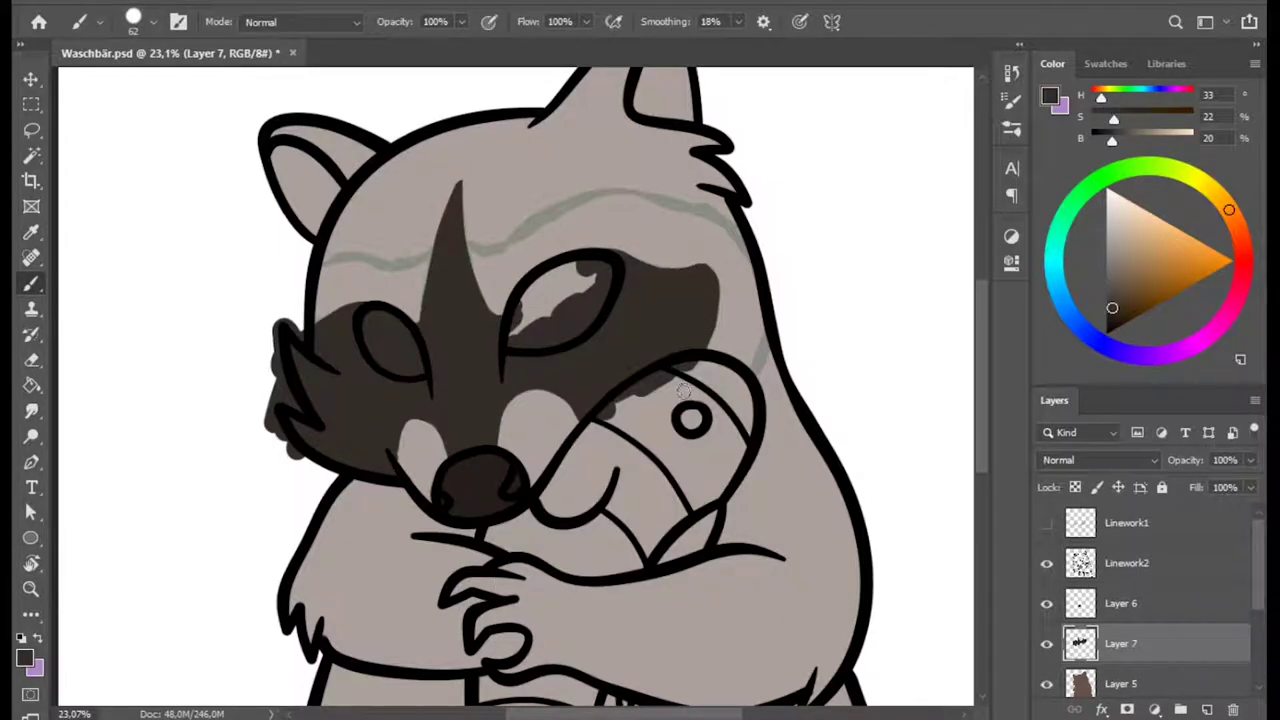
- Erase the mask colour spilling onto the held creature and outside the cheek fur with a 77 px eraser
key("e")
right_click(634, 396)
key("Return")
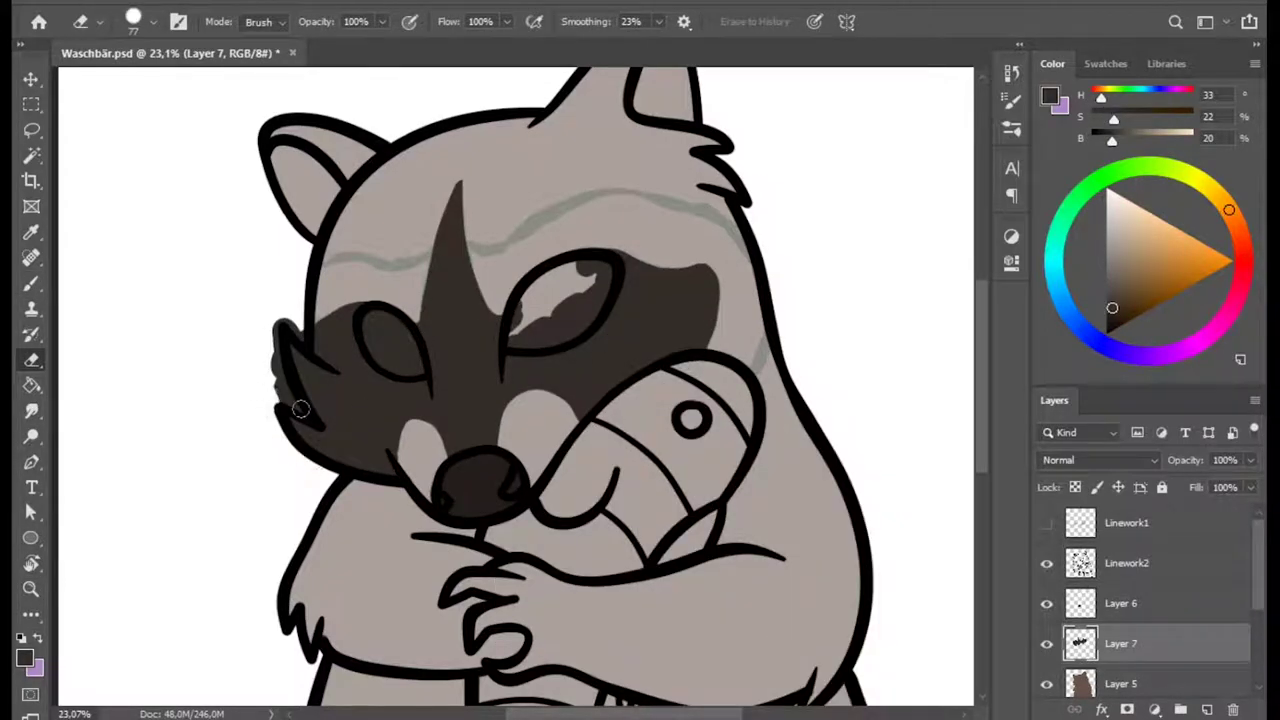
- Fill both eyes on Layer 6 with an 83 px brush in the nose's sampled dark brown and erase the spill around them
left_click(478, 486, "ctrl")
key("b")
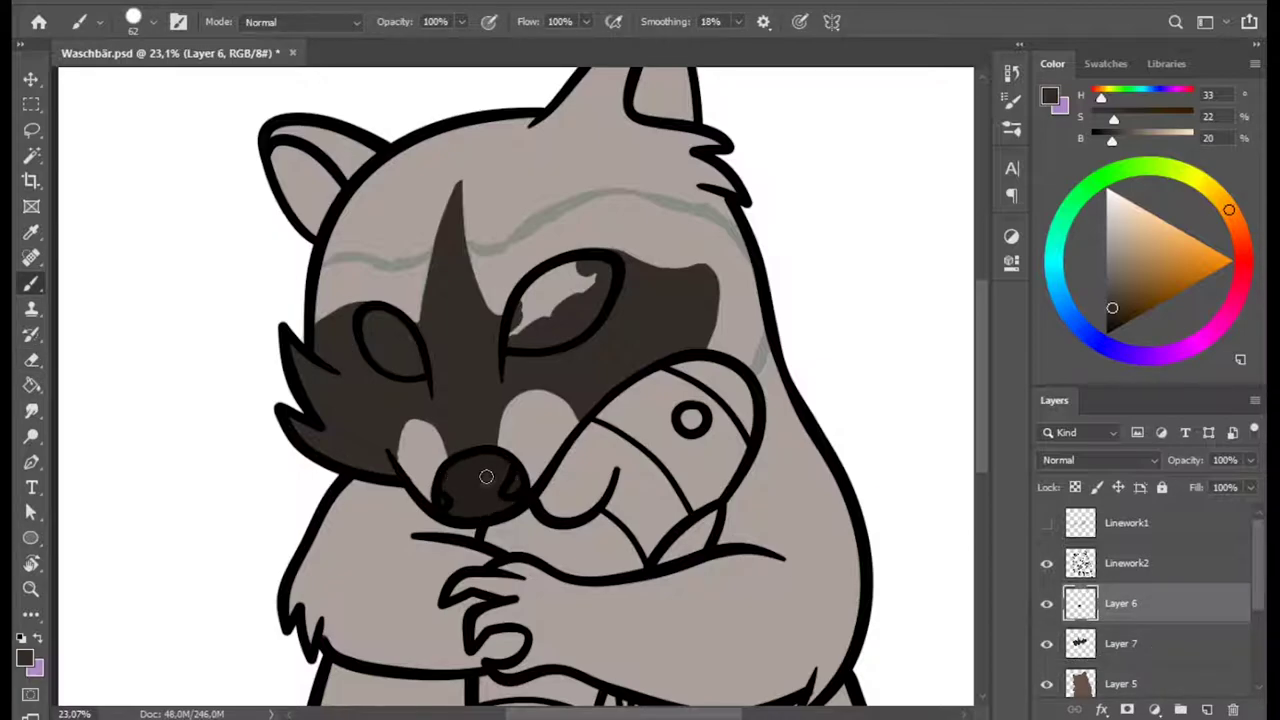
left_click(480, 486, "alt")
right_click(610, 447)
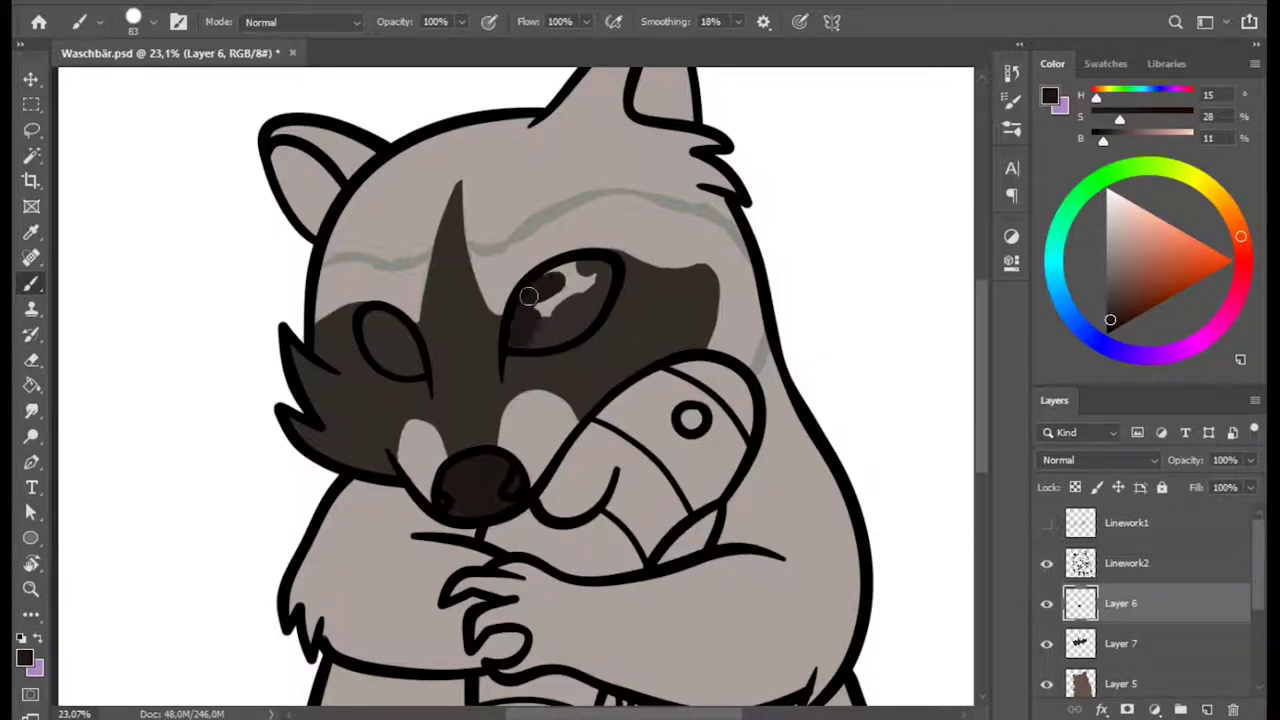
key("e")
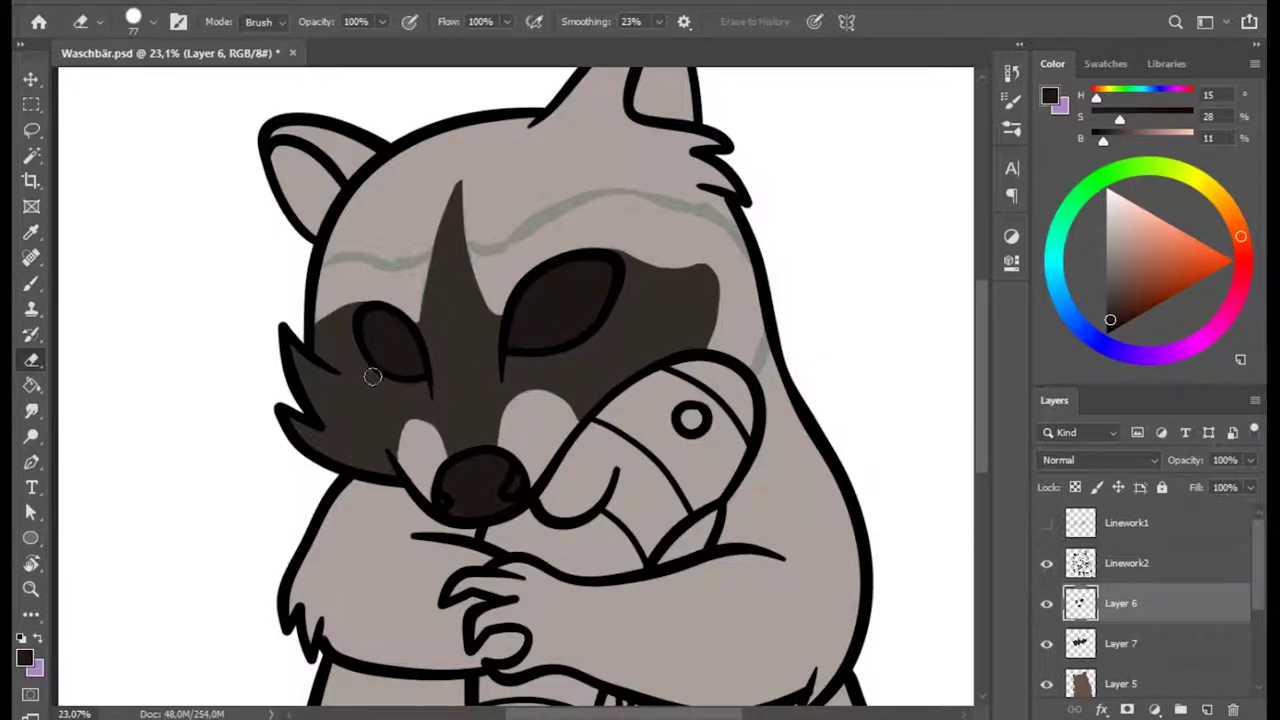
- Add a new layer beneath Layer 7 and paint both muzzle patches beside the nose in pale pinkish grey
key("b")
key("ctrl+shift+alt+n")
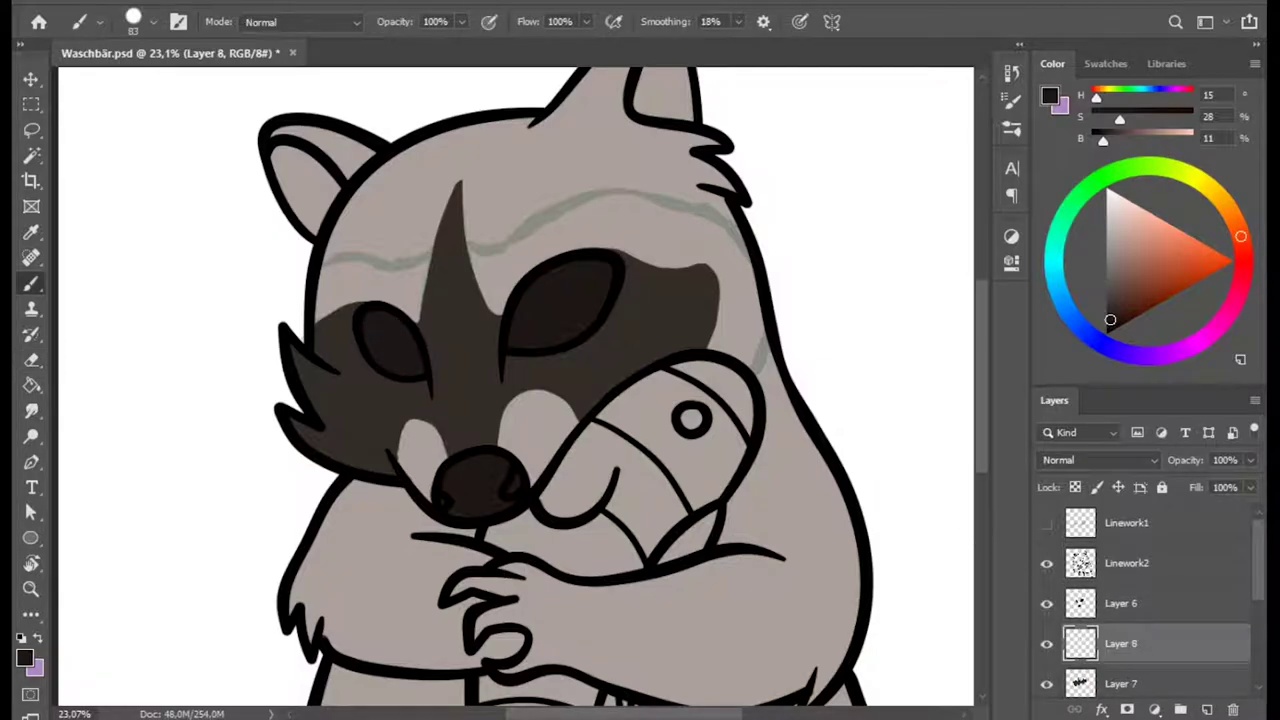
left_click_drag(515, 400, 495, 420)
key("ctrl+bracketleft")
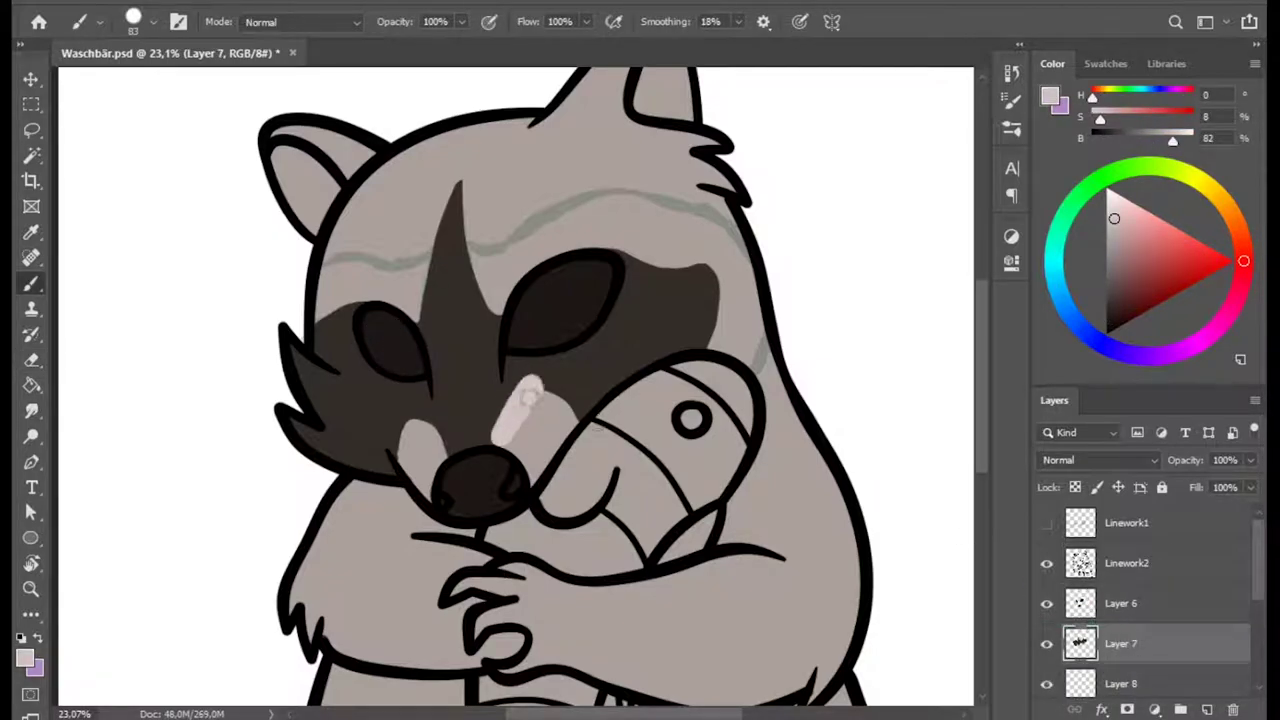
left_click_drag(560, 460, 515, 398)
mouse_move(430, 445)
left_mouse_down()
mouse_move(394, 408)
mouse_move(380, 423)
left_mouse_up()
key("alt+bracketright")
left_click(405, 466, "alt")
key("alt+bracketleft")
- Paint the pale brow band and outer mask border on Layer 8, enlarging the brush to 127 px, and erase the spill
left_click_drag(325, 272, 420, 262)
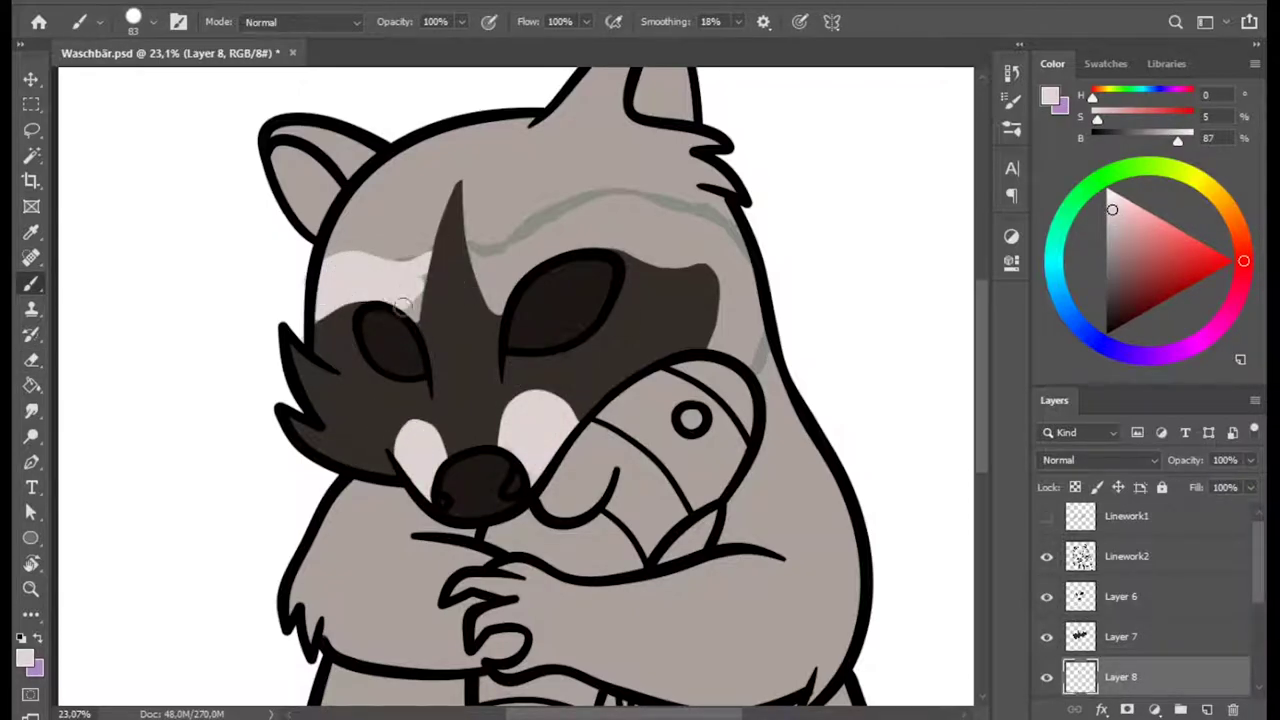
left_click_drag(638, 208, 465, 256)
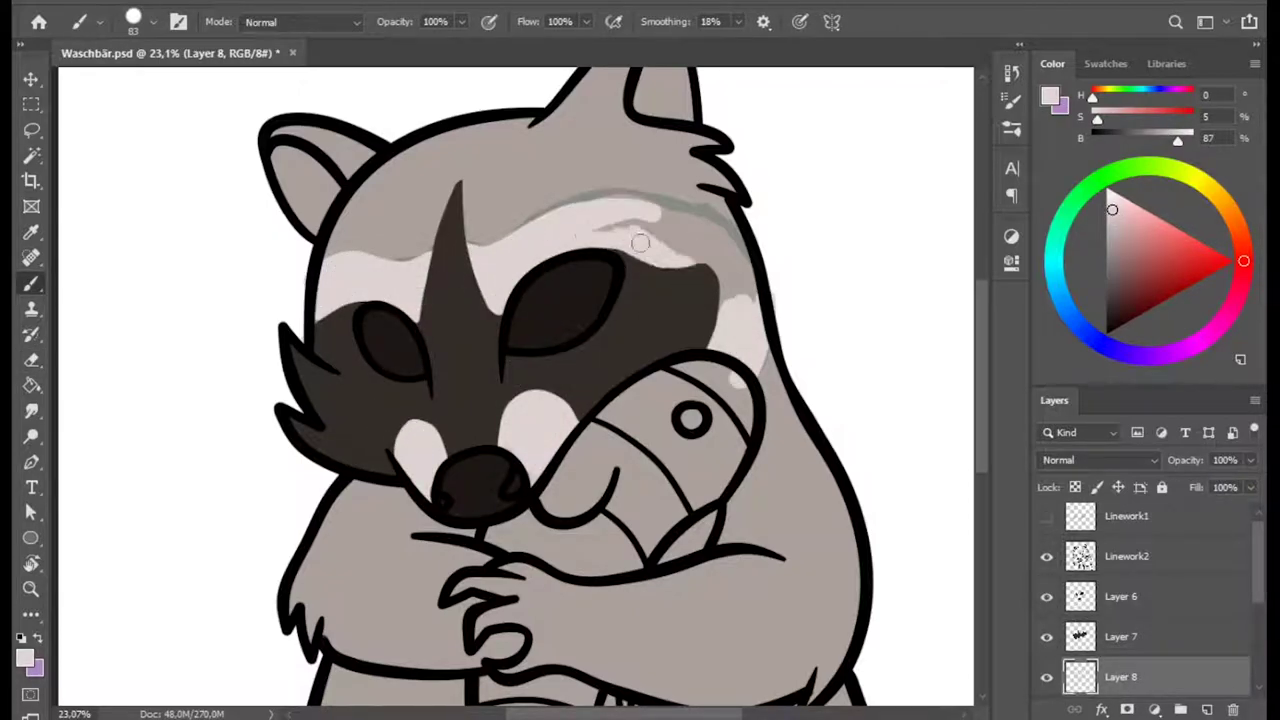
left_click_drag(627, 238, 720, 250)
key("bracketright")
key("bracketright")
key("bracketright")
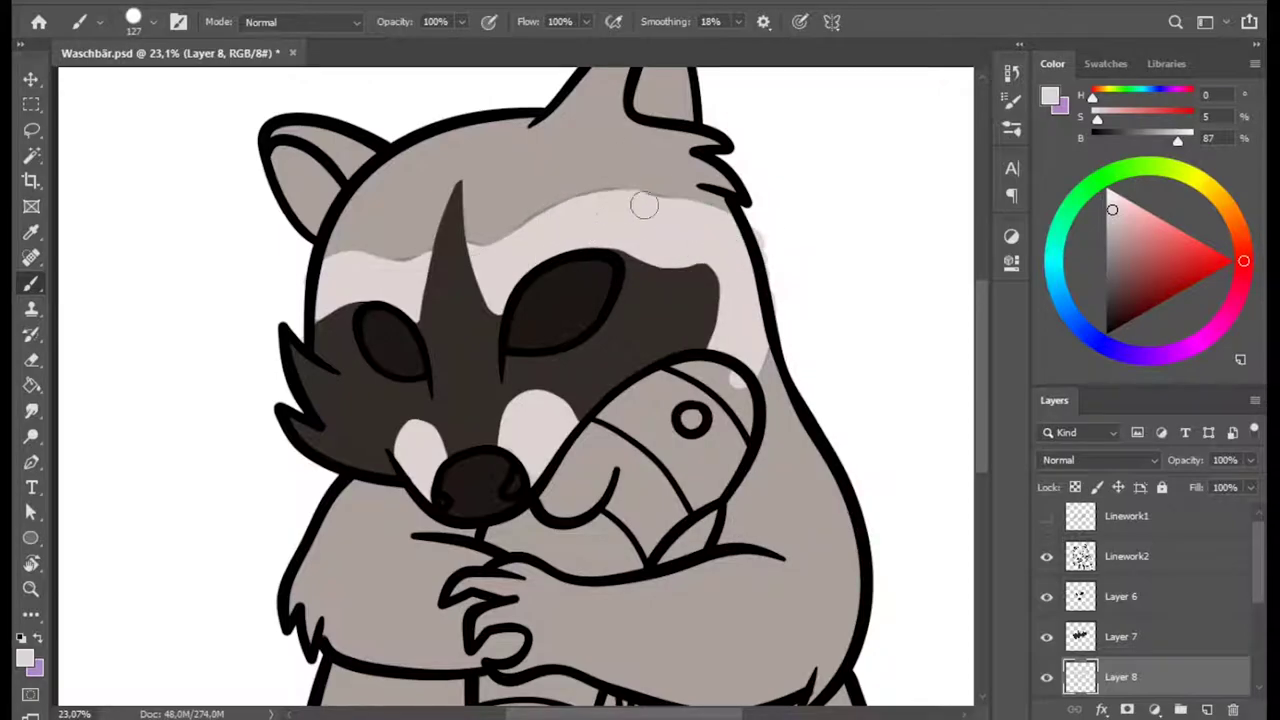
key("e")
- Paint the dark brown wrist edge across the raccoon's nearer forearm on Layer 7
left_click(1150, 636)
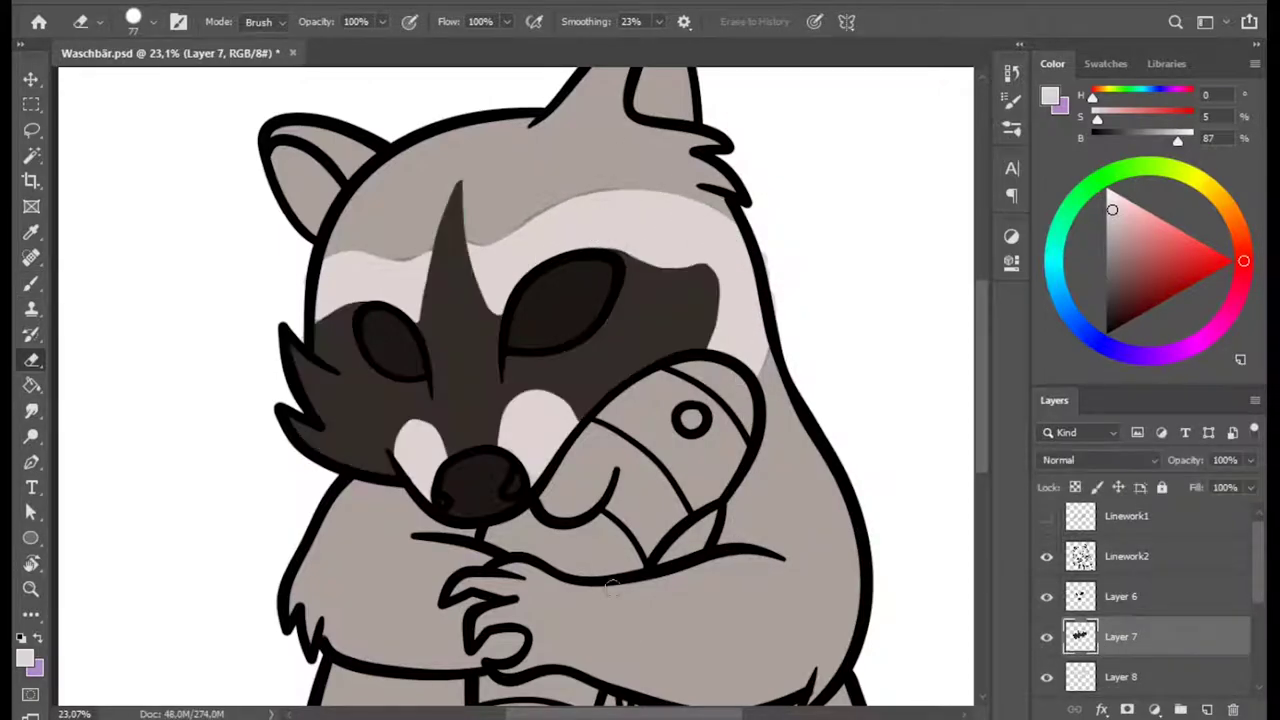
key("b")
scroll(1150, 600, "down", 1)
left_click(1150, 554)
left_click(1047, 594)
left_click(1047, 594)
left_click(1150, 594)
scroll(1150, 600, "down", 2)
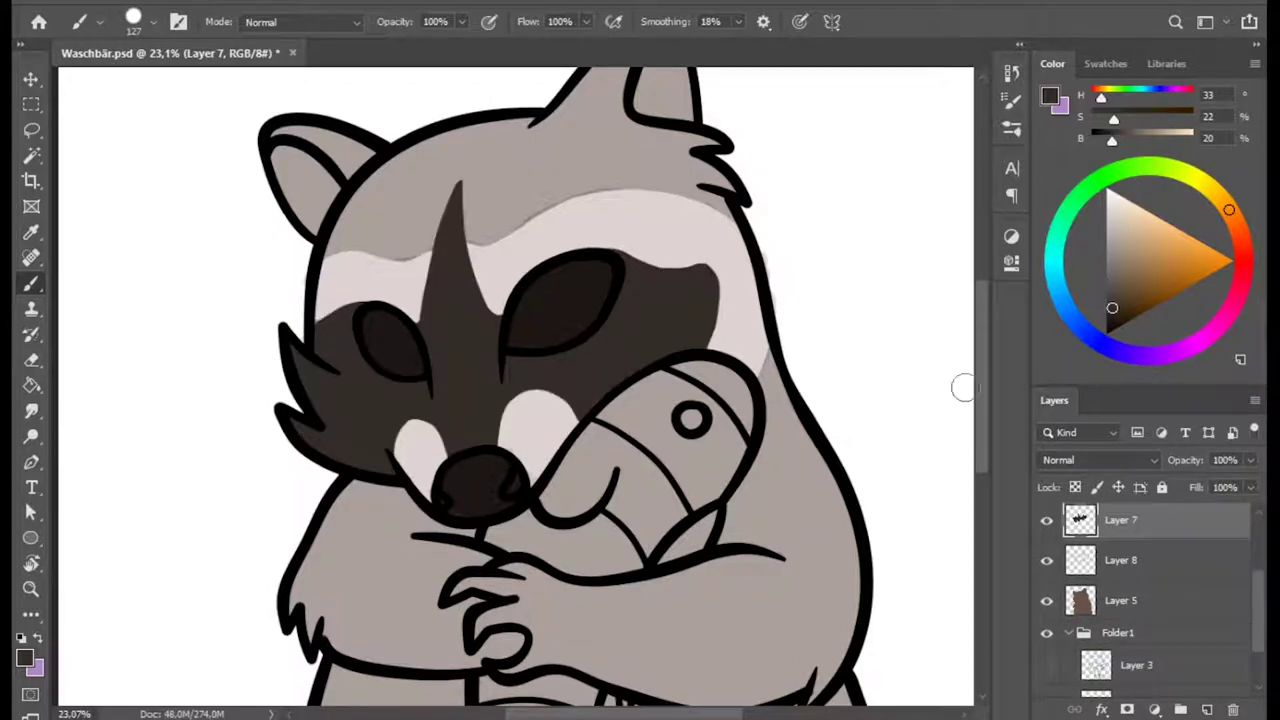
scroll(700, 400, "down", 3)
left_click_drag(594, 430, 594, 528)
key("e")
- Select the paw area and fill the paw and fingers with dark brown using a 72 px brush
key("w")
left_click(510, 480)
key("b")
mouse_move(520, 470)
left_mouse_down()
mouse_move(552, 466)
mouse_move(460, 455)
left_mouse_up()
right_click(486, 400)
key("Escape")
key("ctrl+d")
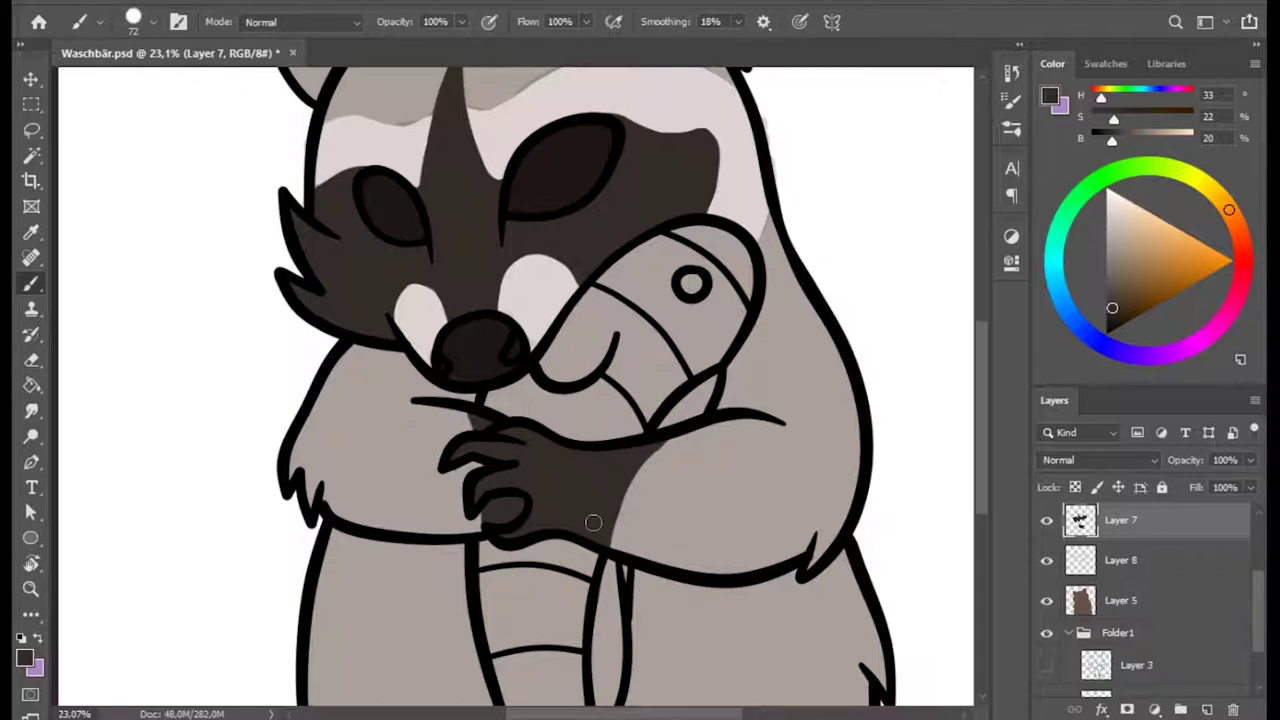
- Paint the pale patches below the arms, on both sides of the held creature's body, on Layer 8 with a 158 px brush
scroll(700, 514, "right", 2)
left_click(617, 352, "ctrl")
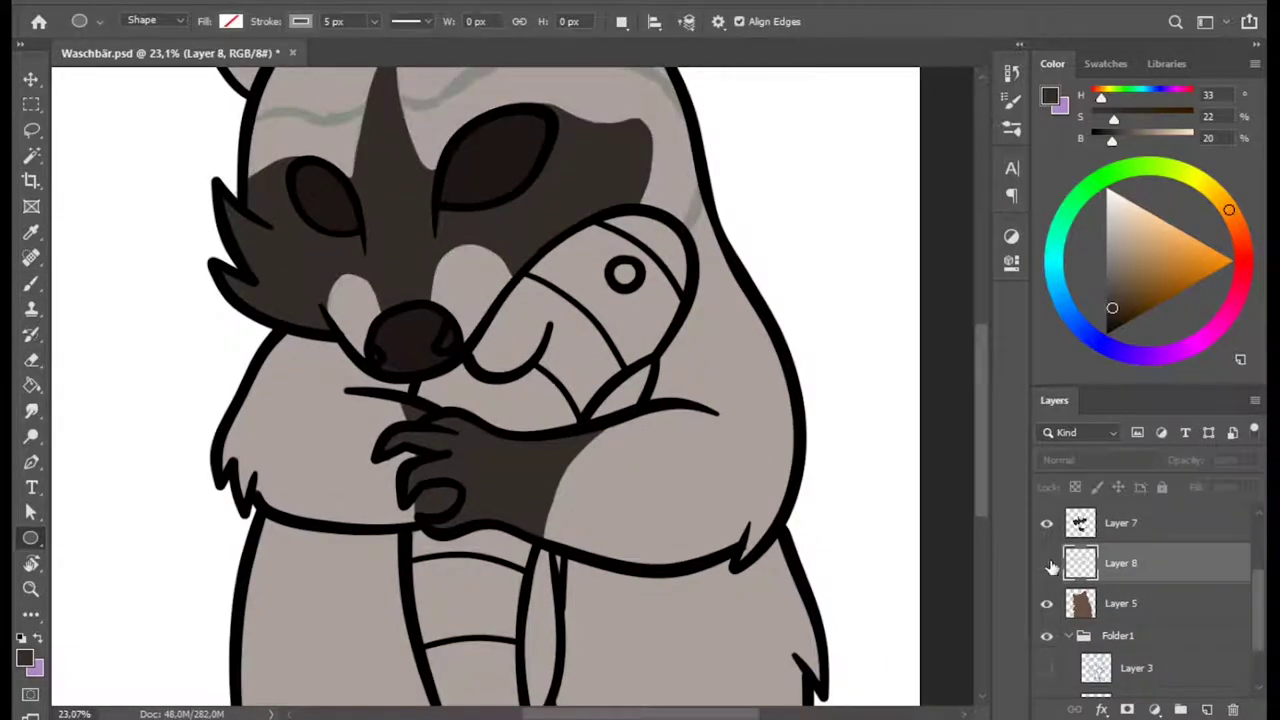
left_click(617, 352, "alt")
scroll(617, 352, "down", 2, "alt")
right_click(735, 405)
left_click_drag(880, 440, 894, 457)
key("Escape")
left_click_drag(440, 555, 446, 690)
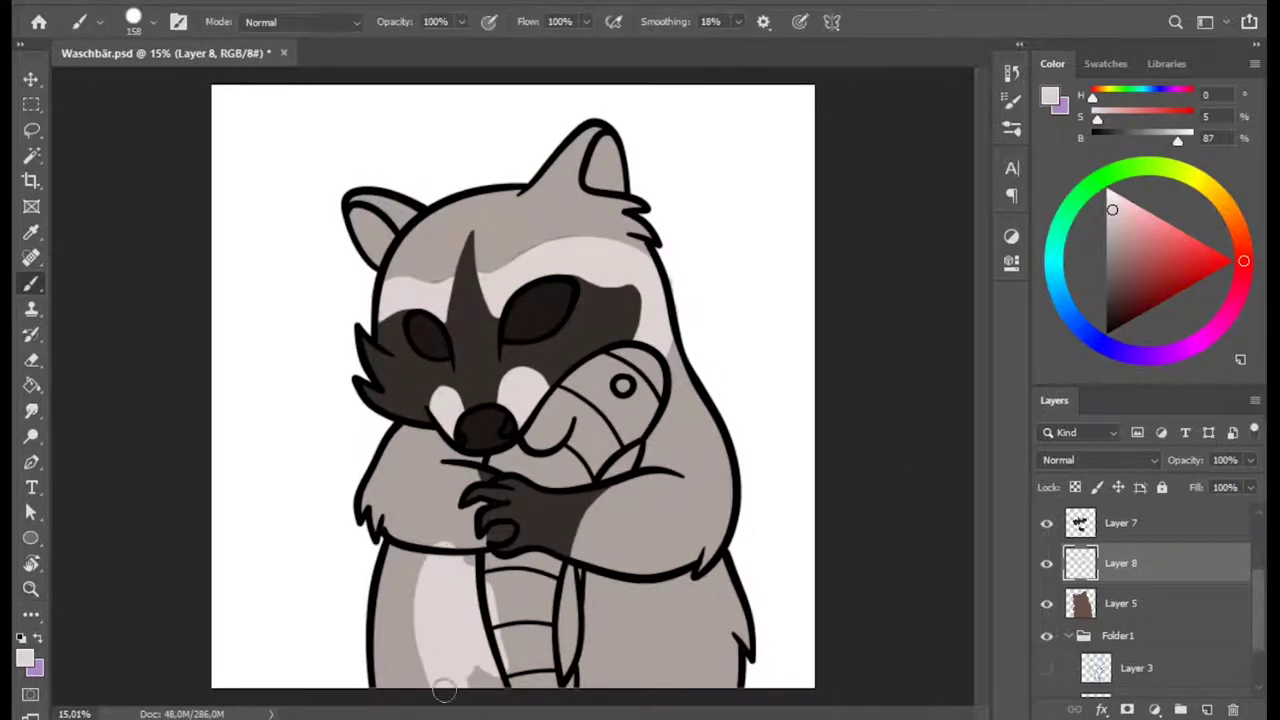
left_click_drag(640, 690, 648, 556)
left_click_drag(600, 700, 665, 560)
key("e")
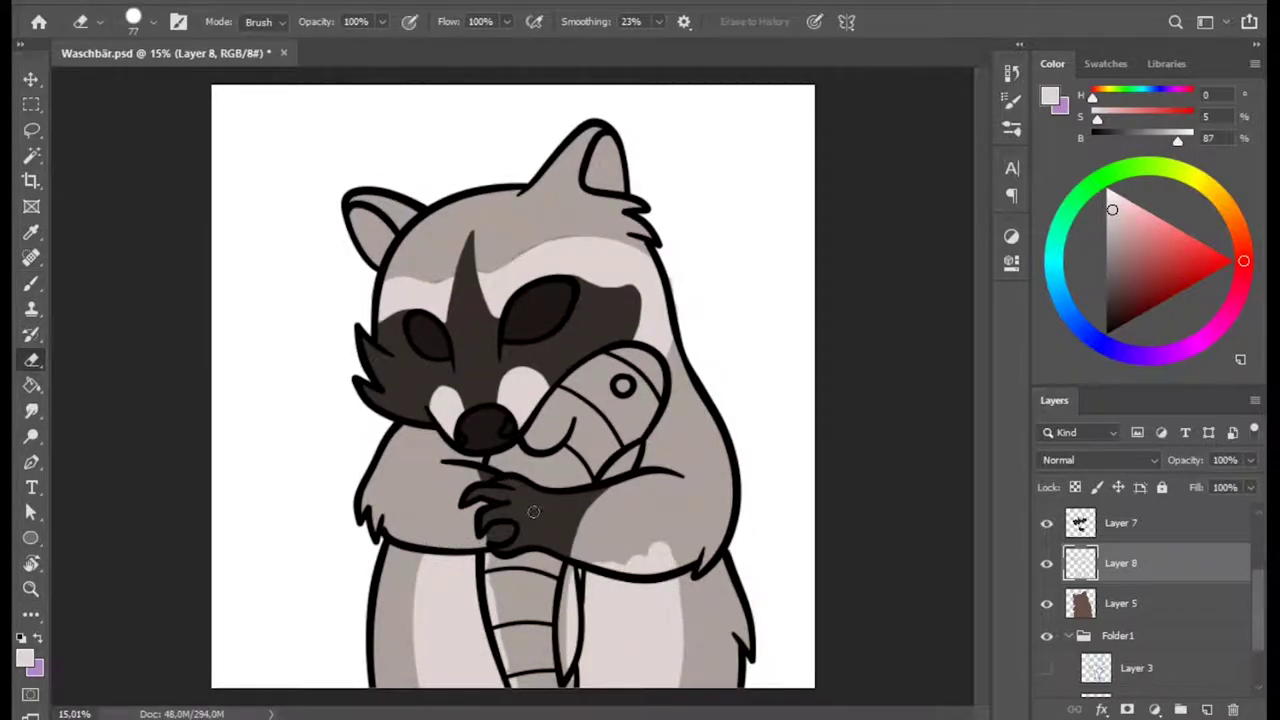
- Make the base fur colour on Layer 5 a fully opaque brown
key("b")
left_click(1120, 600)
left_click(1090, 568)
- Try to fade the outer edges of the lower pale patches with a 401 px soft eraser at 75% opacity
key("e")
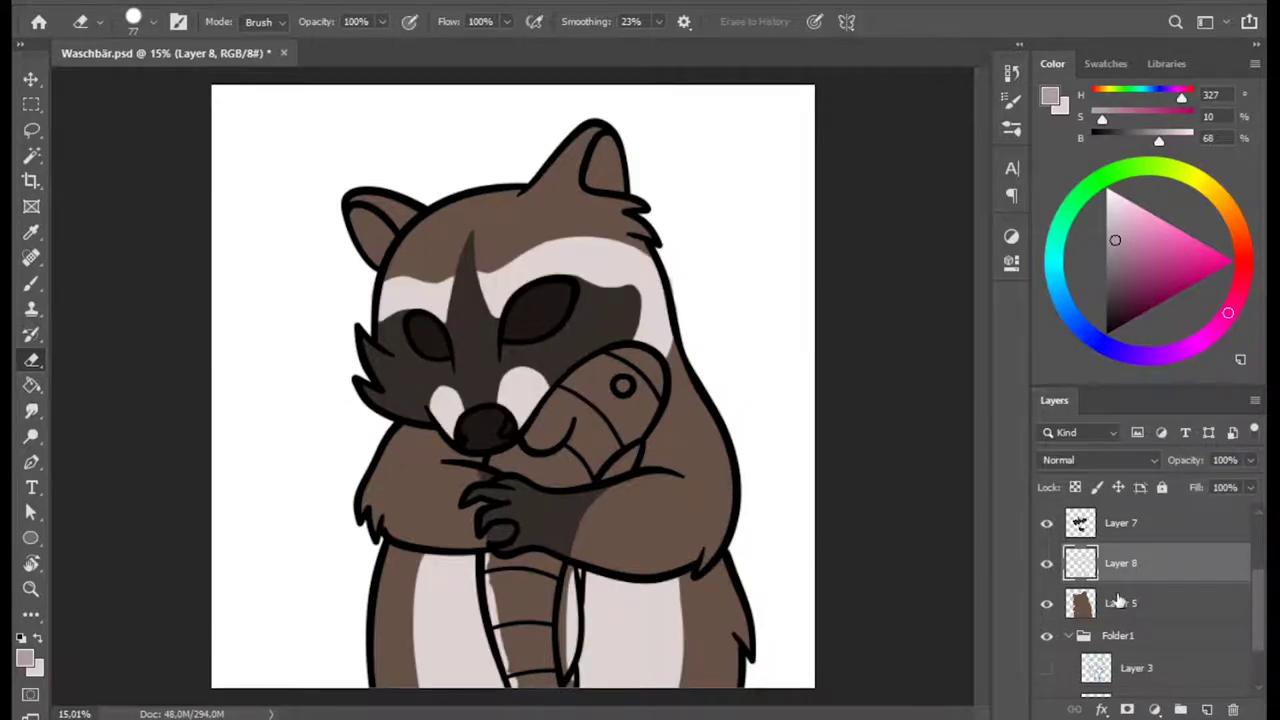
right_click(663, 517)
left_click(409, 21)
key("7")
key("5")
mouse_move(668, 685)
left_mouse_down()
mouse_move(675, 553)
mouse_move(672, 688)
left_mouse_up()
mouse_move(440, 688)
left_mouse_down()
mouse_move(440, 580)
mouse_move(420, 703)
left_mouse_up()
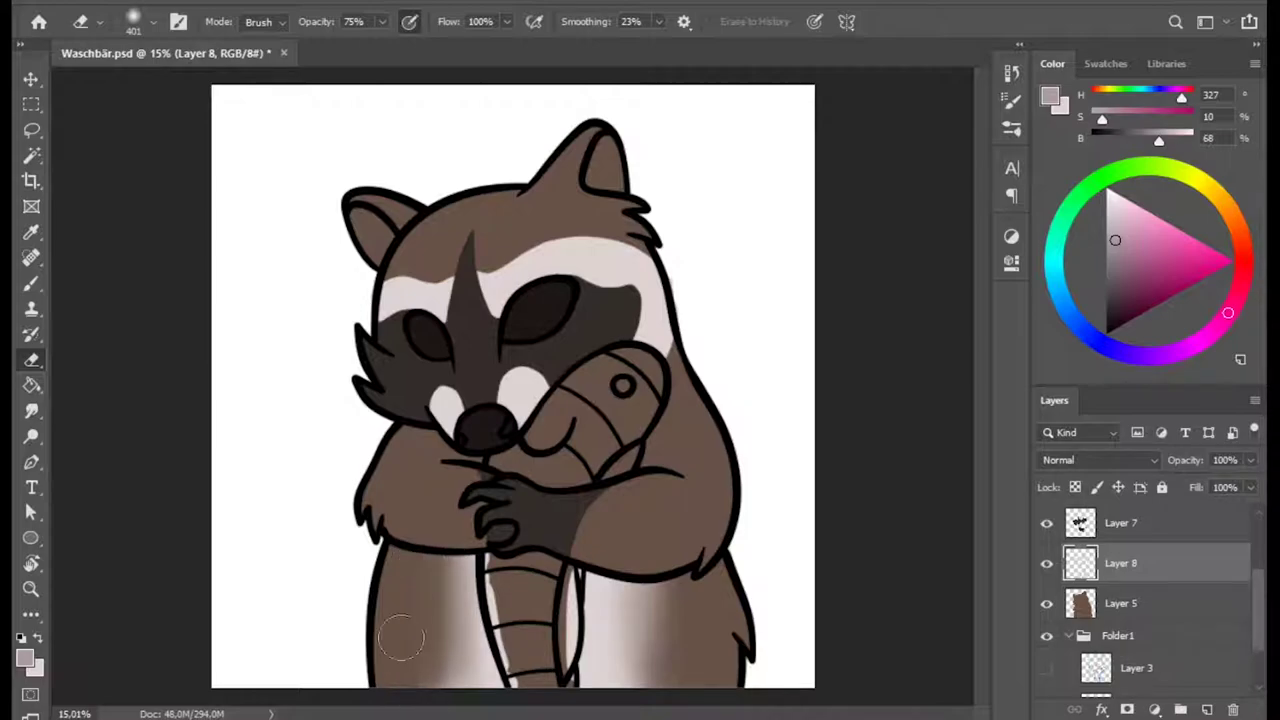
- Undo the soft eraser strokes on the lower pale patches
key("ctrl+z")
key("ctrl+z")
key("ctrl+shift+z")
key("ctrl+shift+z")
key("ctrl+shift+z")
key("ctrl+z")
key("ctrl+z")
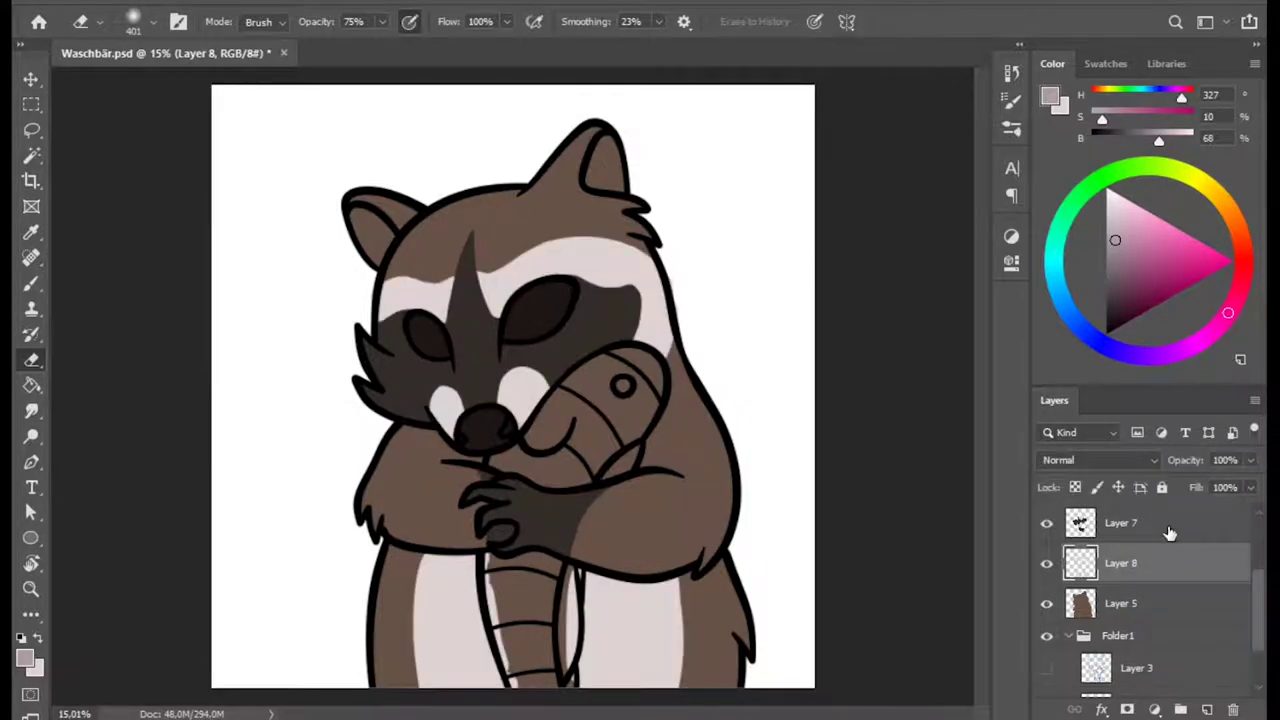
- Merge the fur marking layers, Layer 7 and Layer 8, into Layer 5
scroll(1256, 600, "up", 1)
right_click(1100, 569)
left_click(1080, 562)
- Select the lower body areas and blend the sampled fur brown over the pale patches' outer edges with a 464 px soft brush
key("w")
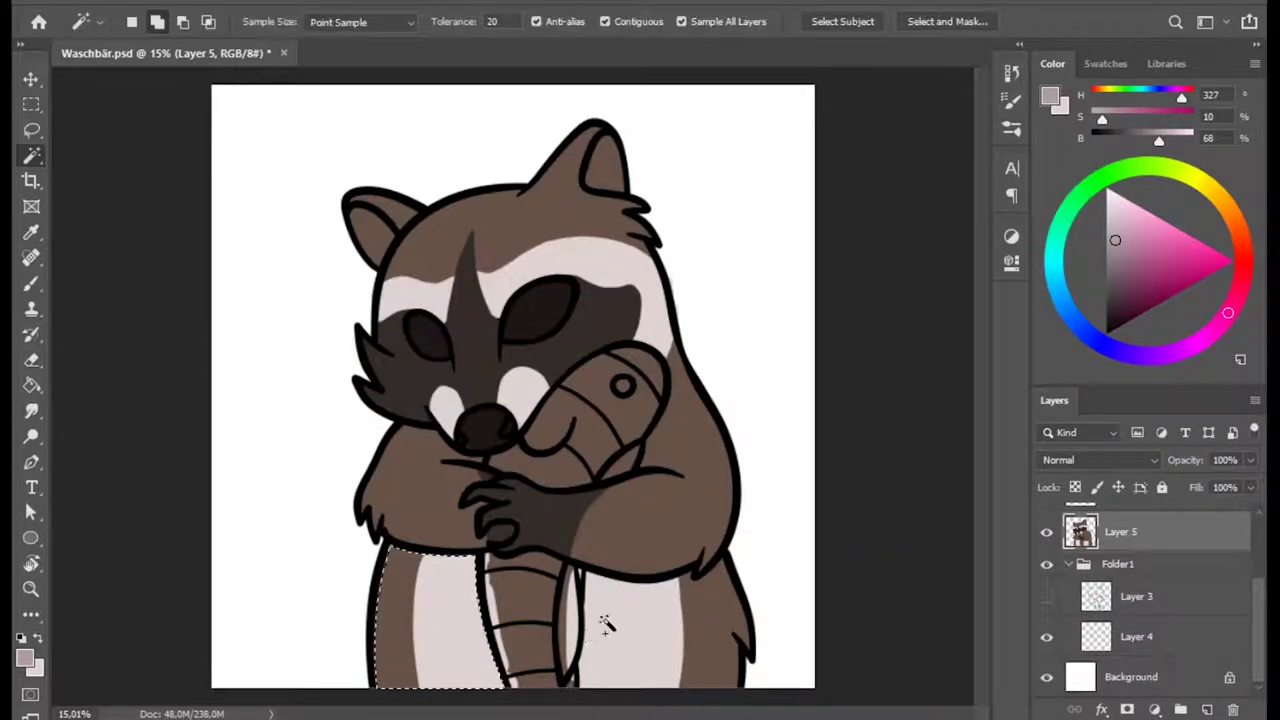
key("Return")
key("b")
left_click(700, 610, "alt")
right_click(743, 606)
key("Escape")
mouse_move(440, 600)
left_mouse_down()
mouse_move(470, 640)
mouse_move(700, 600)
mouse_move(640, 640)
mouse_move(432, 655)
mouse_move(480, 620)
mouse_move(620, 600)
mouse_move(420, 640)
left_mouse_up()
- Widen the brown-to-pale fade on the lower body with a 1000 px soft brush and sample the pale tone
right_click(690, 600)
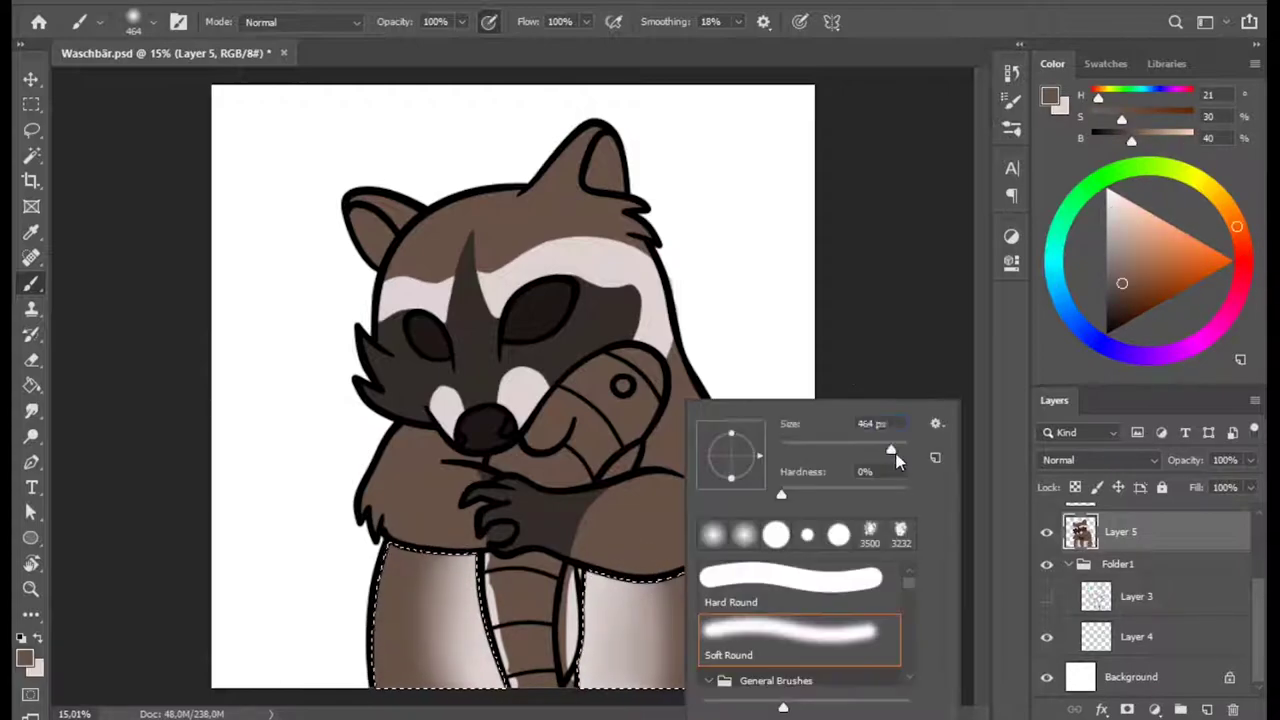
type("1000")
key("Return")
right_click(742, 560)
key("Escape")
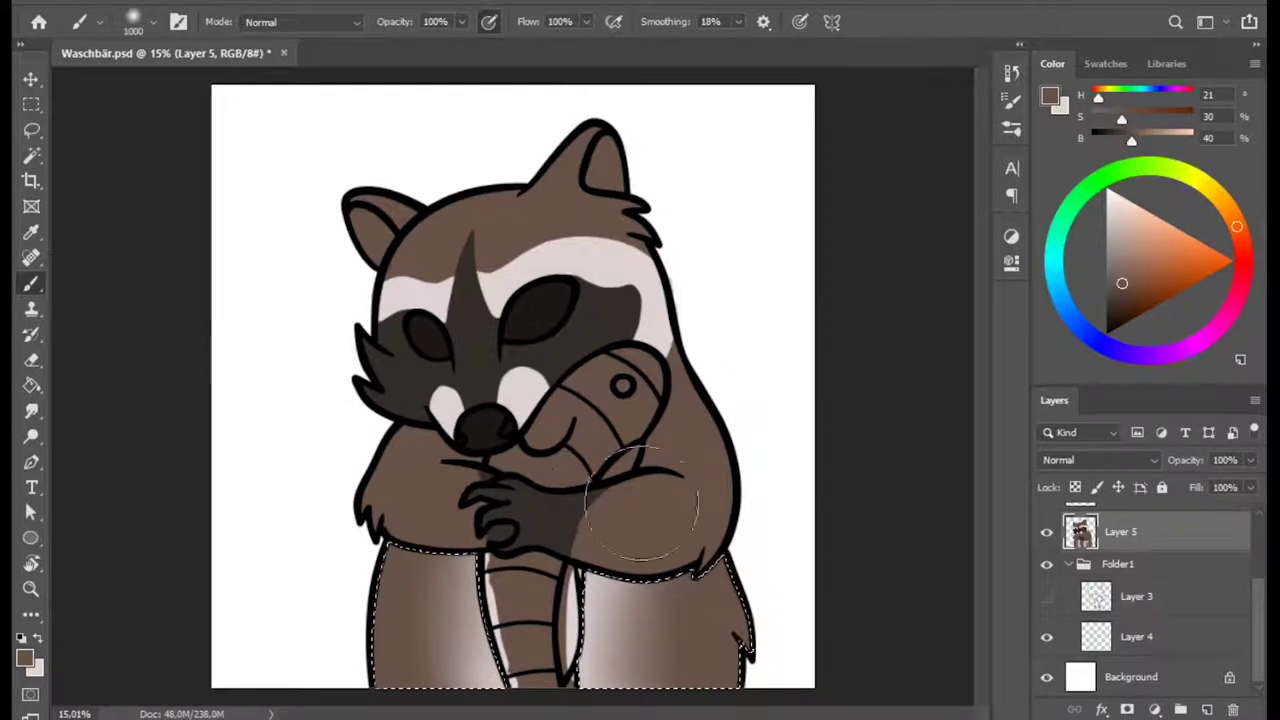
left_click(610, 640, "alt")
- Select the nearer arm and soften its wrist edge with a 155 px soft brush in the sampled dark brown and fur brown
key("w")
left_click(600, 398)
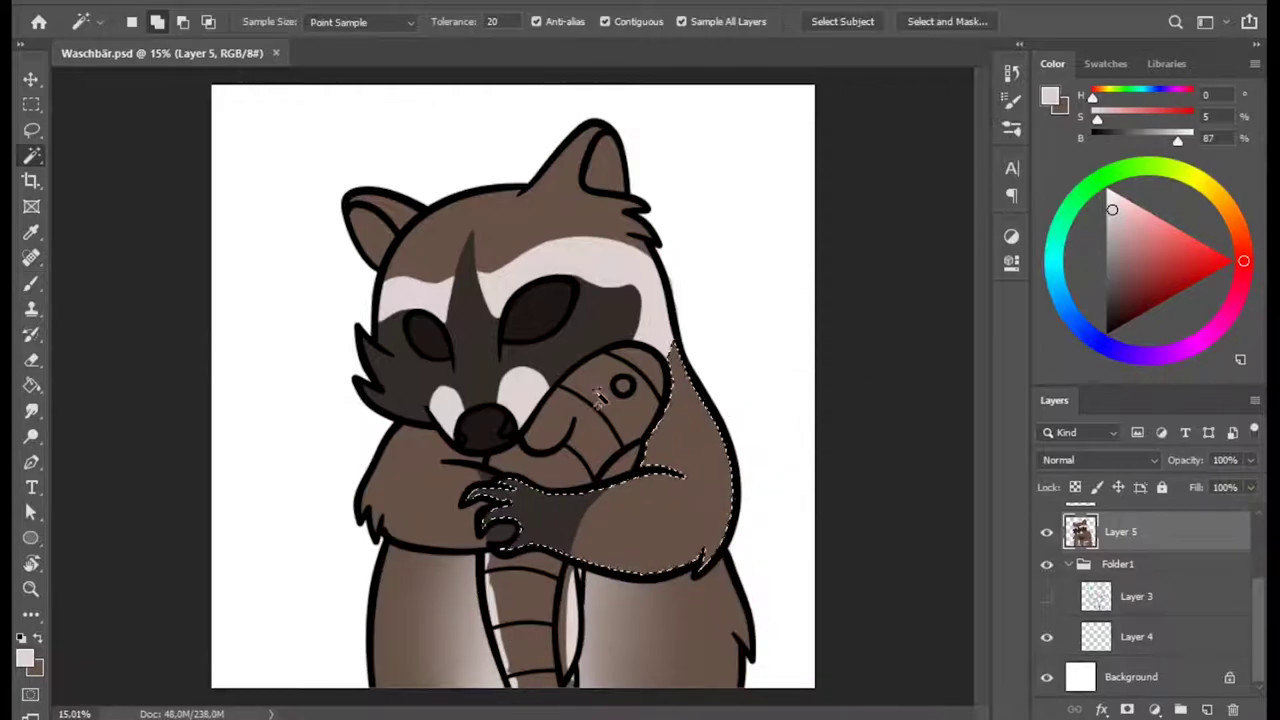
key("b")
right_click(591, 481)
type("155")
key("Return")
left_click(570, 525, "alt")
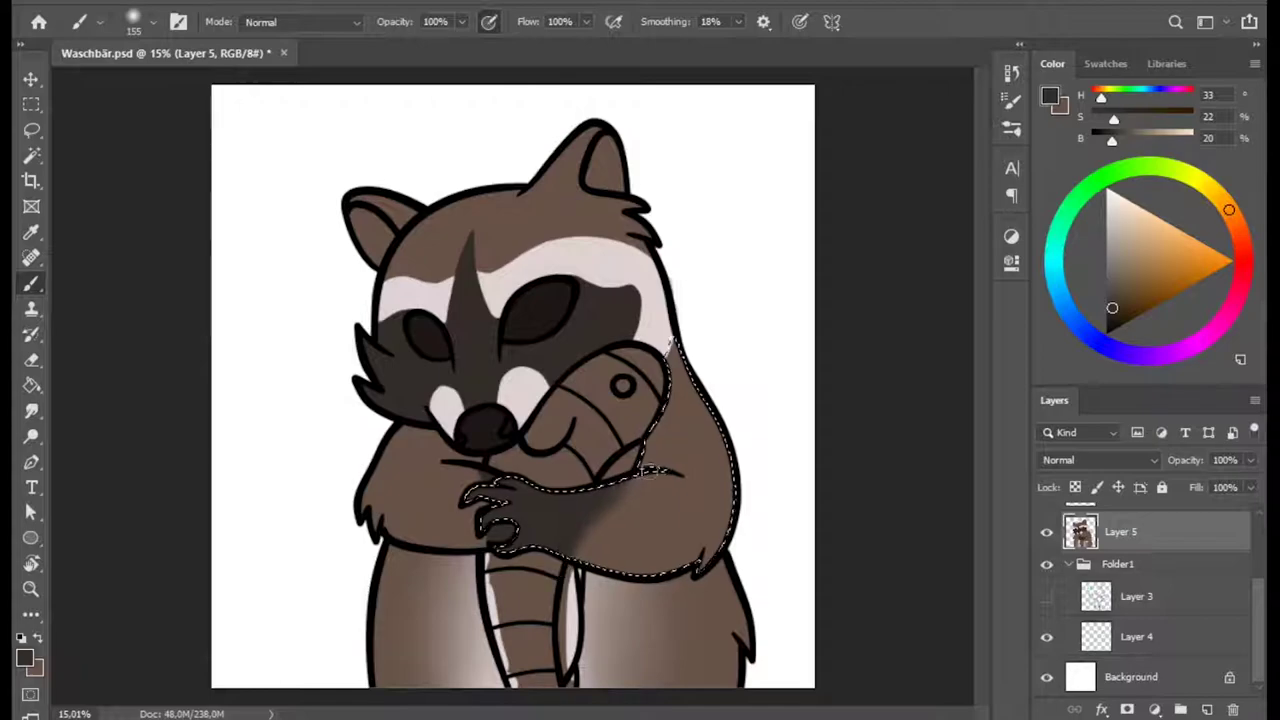
left_click(640, 470, "alt")
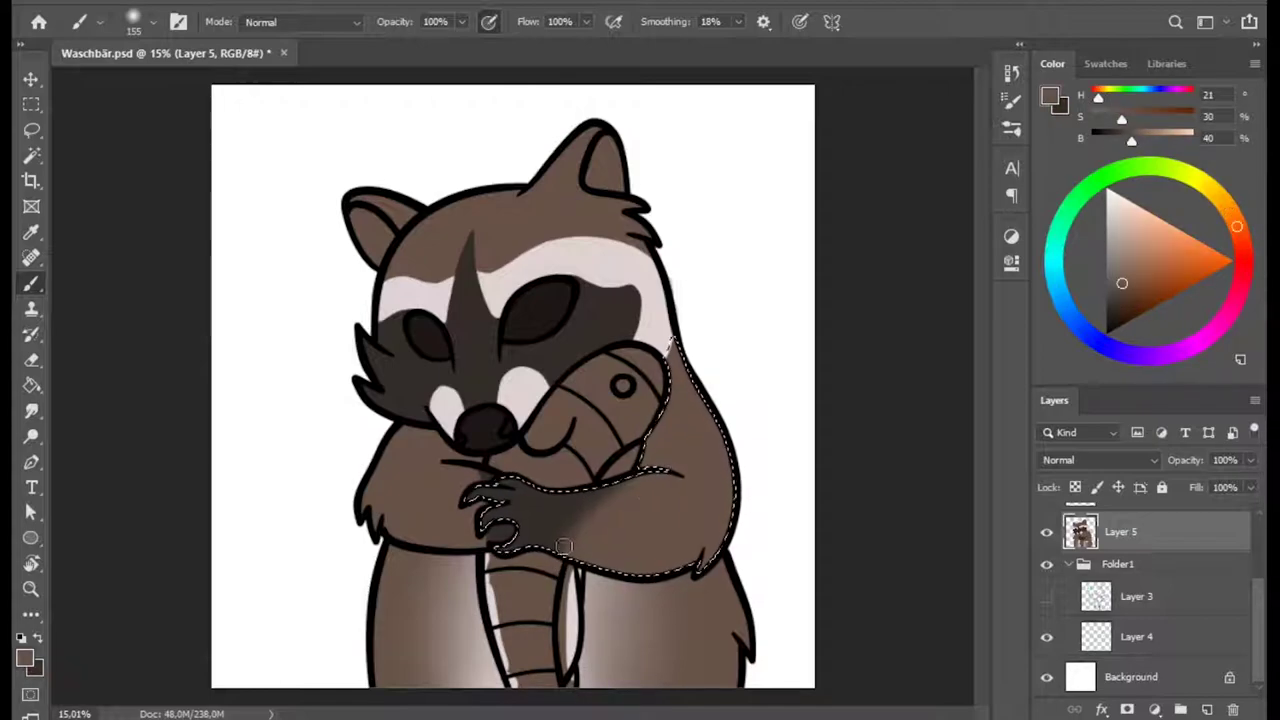
- Select the other arm and softly blend the dark paw colour beneath the nose into its brown fur
key("w")
left_click(486, 478)
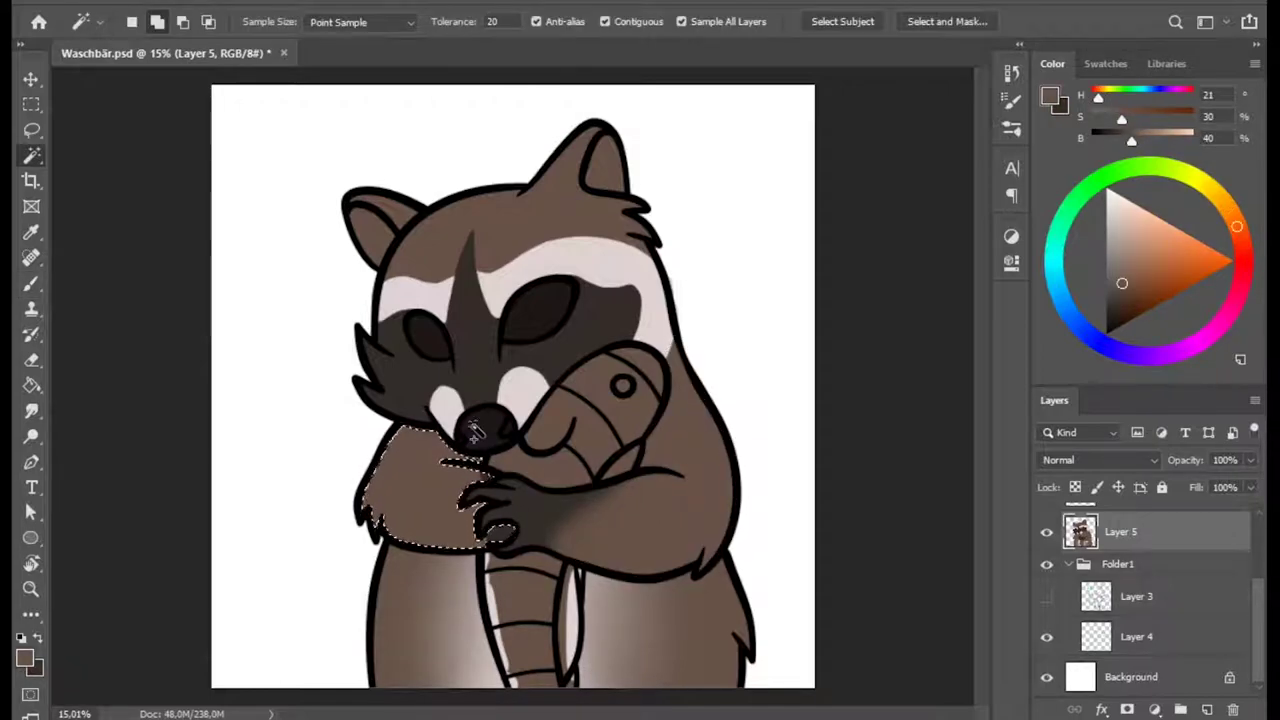
key("b")
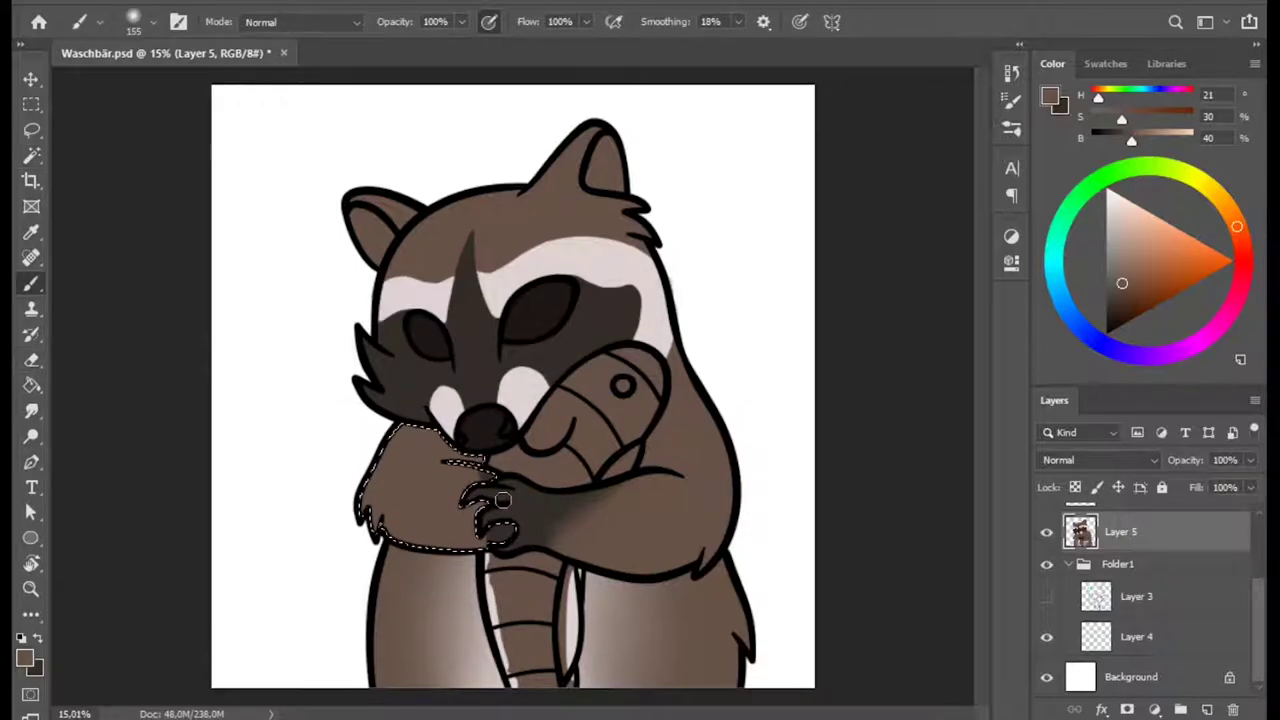
- Select all the head fur areas and soften the larger muzzle patch's edge with a 155 px soft brush in the sampled pale tone
key("w")
left_click(480, 300)
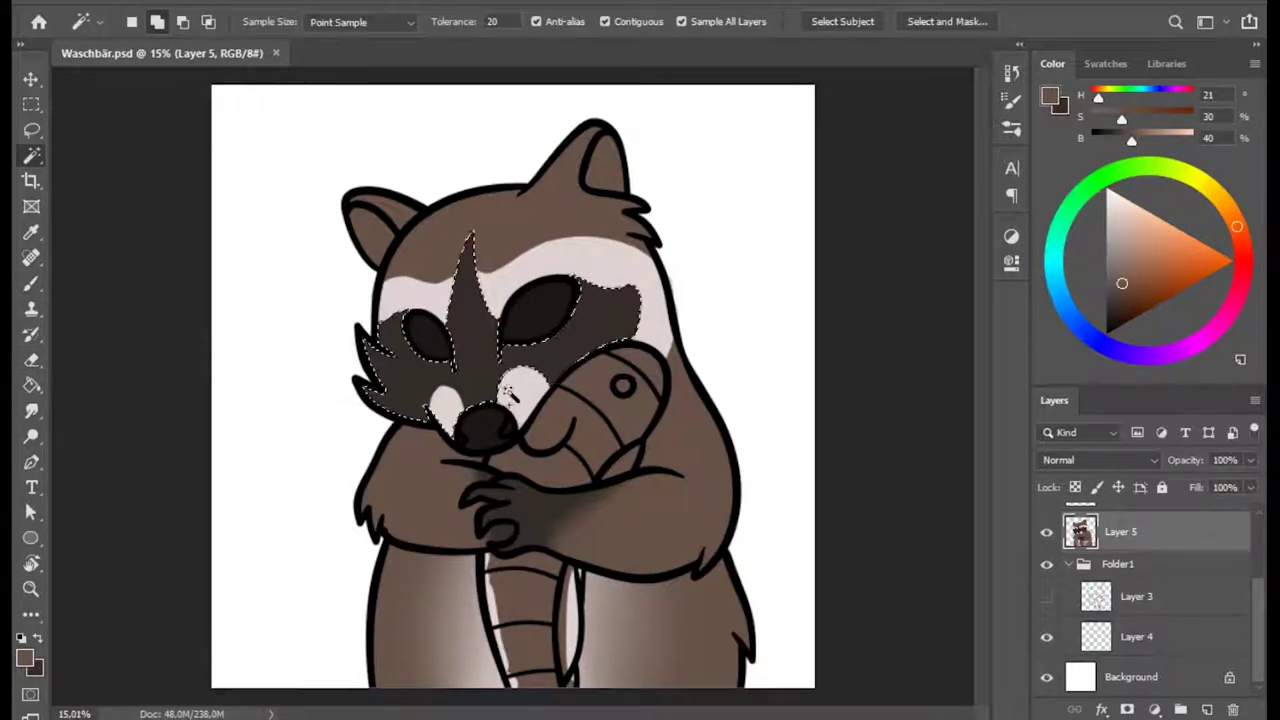
left_click(640, 300, "shift")
key("Return")
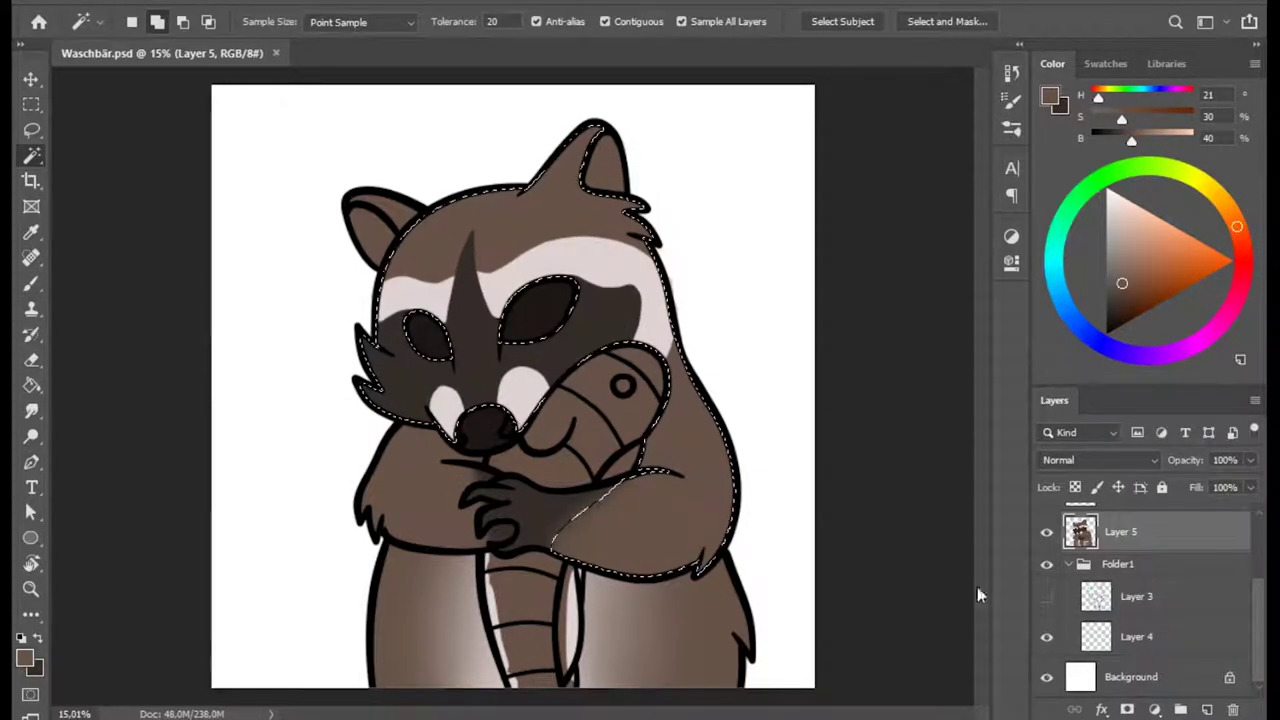
key("b")
key("z")
left_click_drag(452, 352, 581, 380)
key("b")
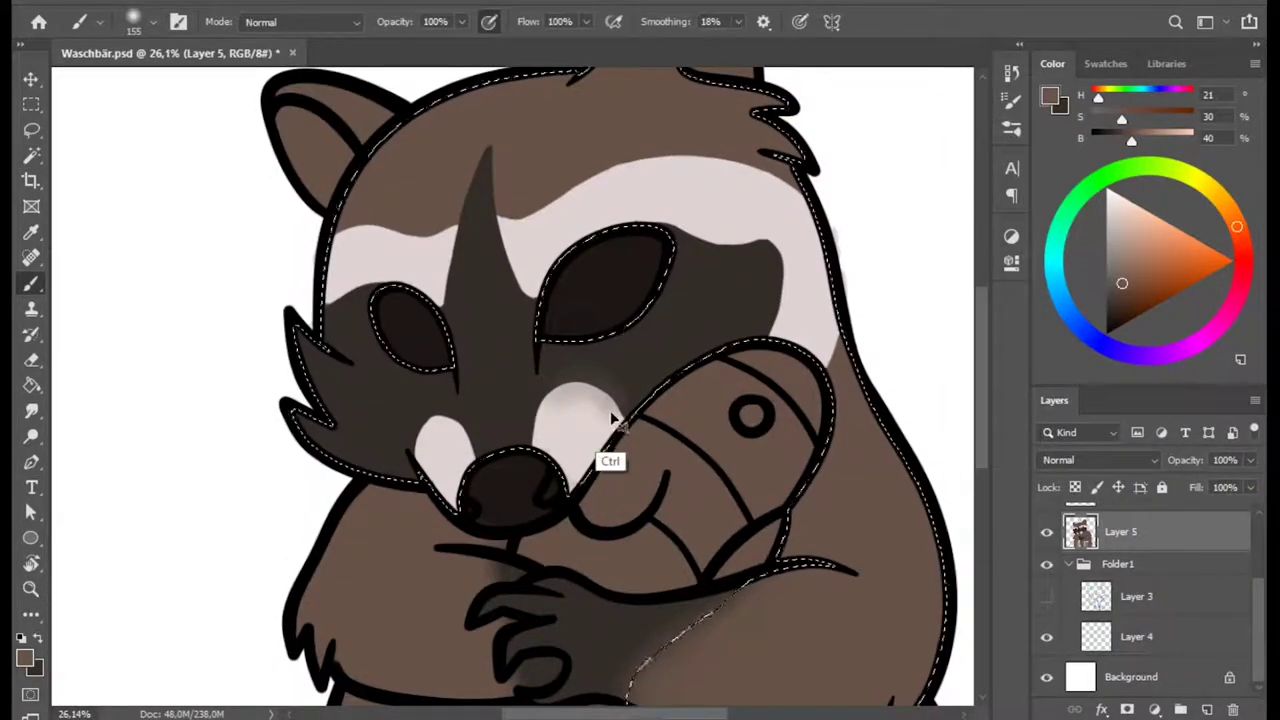
left_click(592, 410, "alt")
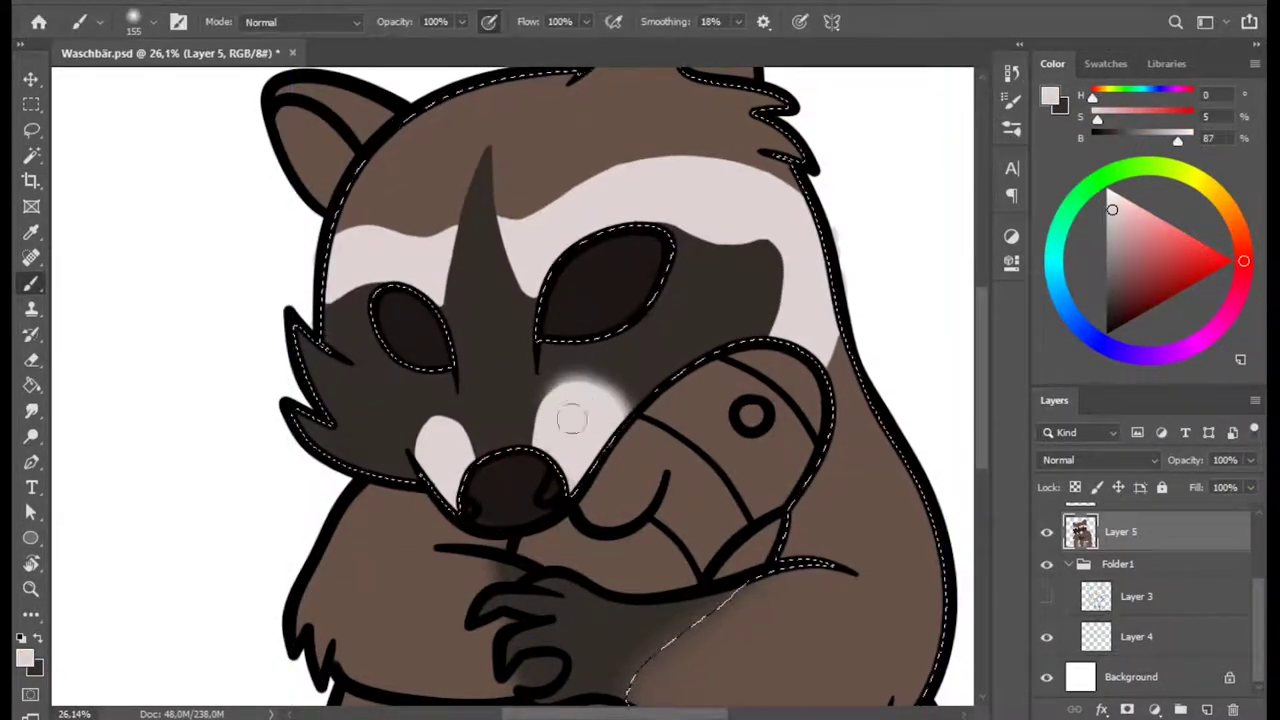
- Blend the smaller muzzle patch's edge into the mask, alternating the sampled dark brown and the pale tone
left_click(388, 446, "alt")
key("x")
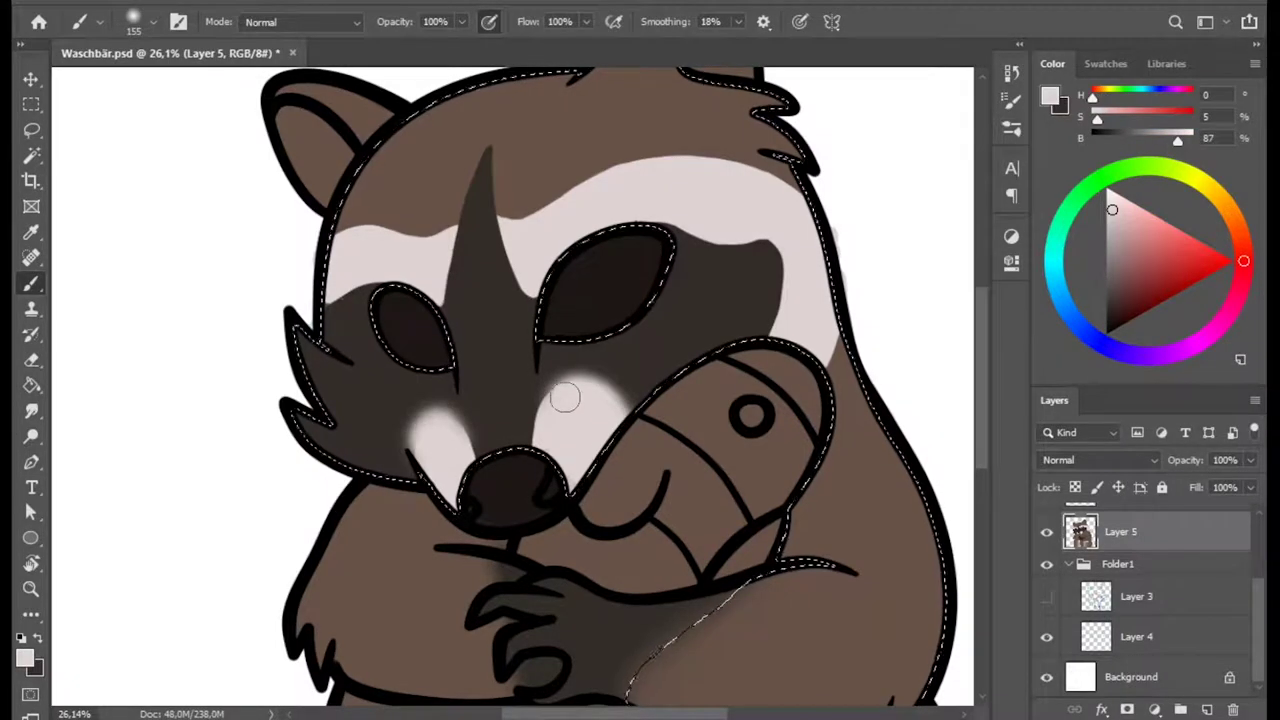
key("x")
key("x")
key("x")
key("x")
key("x")
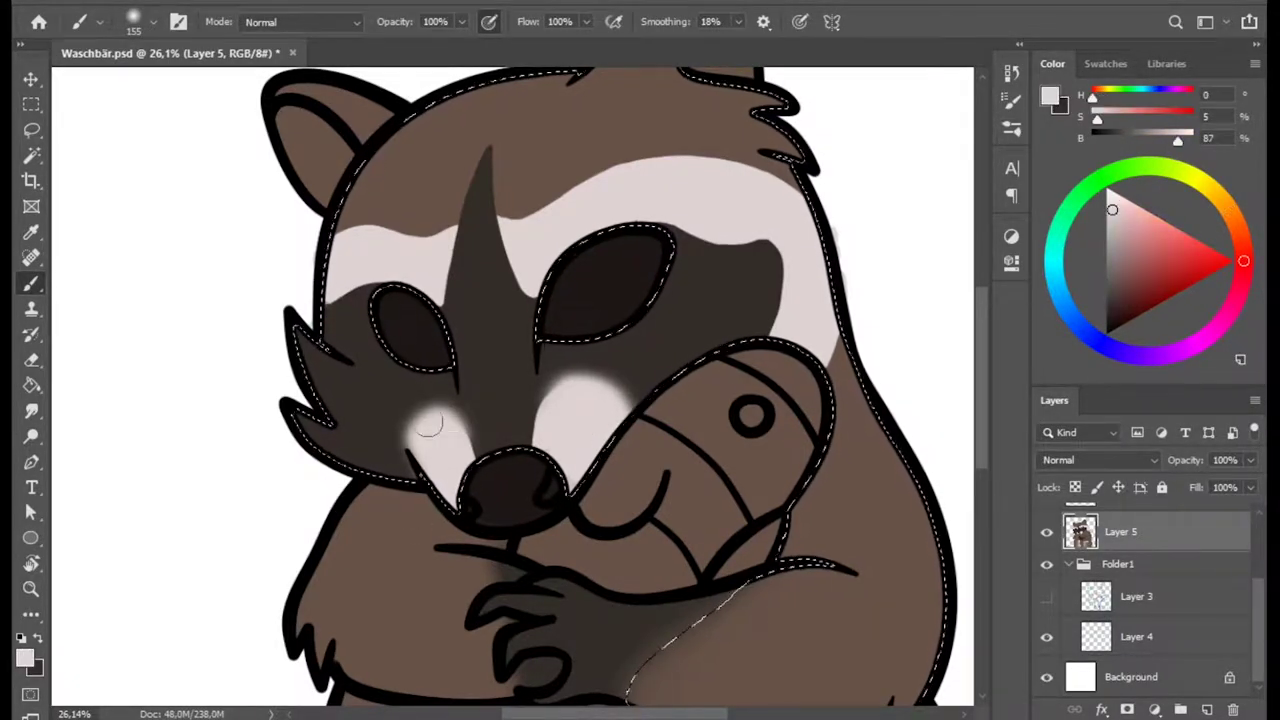
- Soften the mask's upper and outer edges beside the larger eye with an 88 px soft brush in dark brown
scroll(640, 311, "up", 1)
right_click(716, 314)
key("Return")
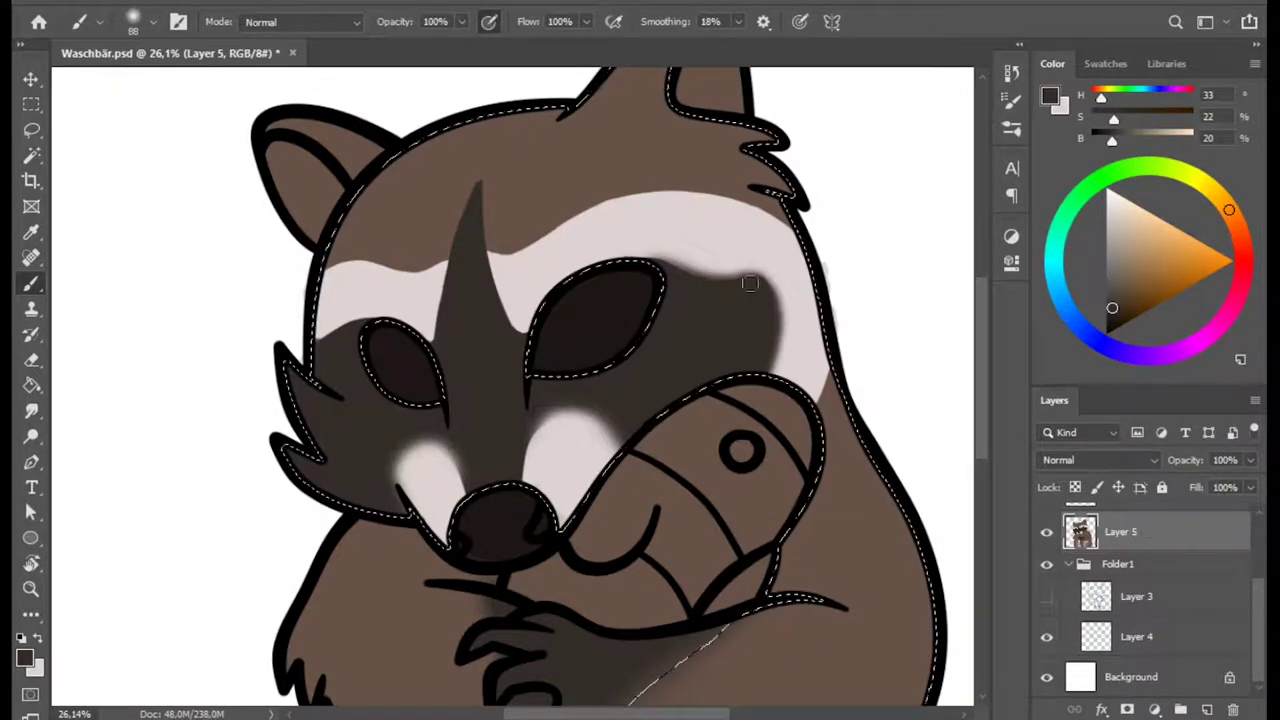
key("x")
key("x")
key("x")
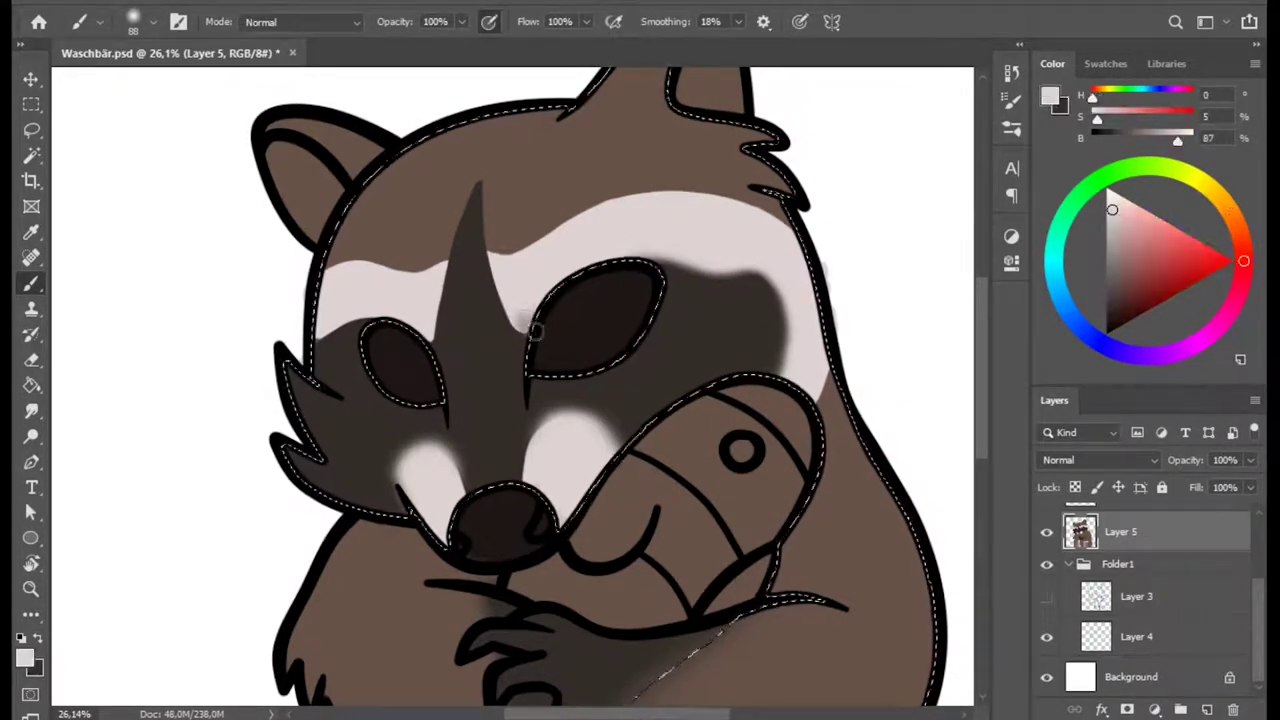
- Soften the mask edges at the larger eye's inner corner and above the smaller eye, alternating pale and dark brown
key("x")
key("x")
key("x")
key("x")
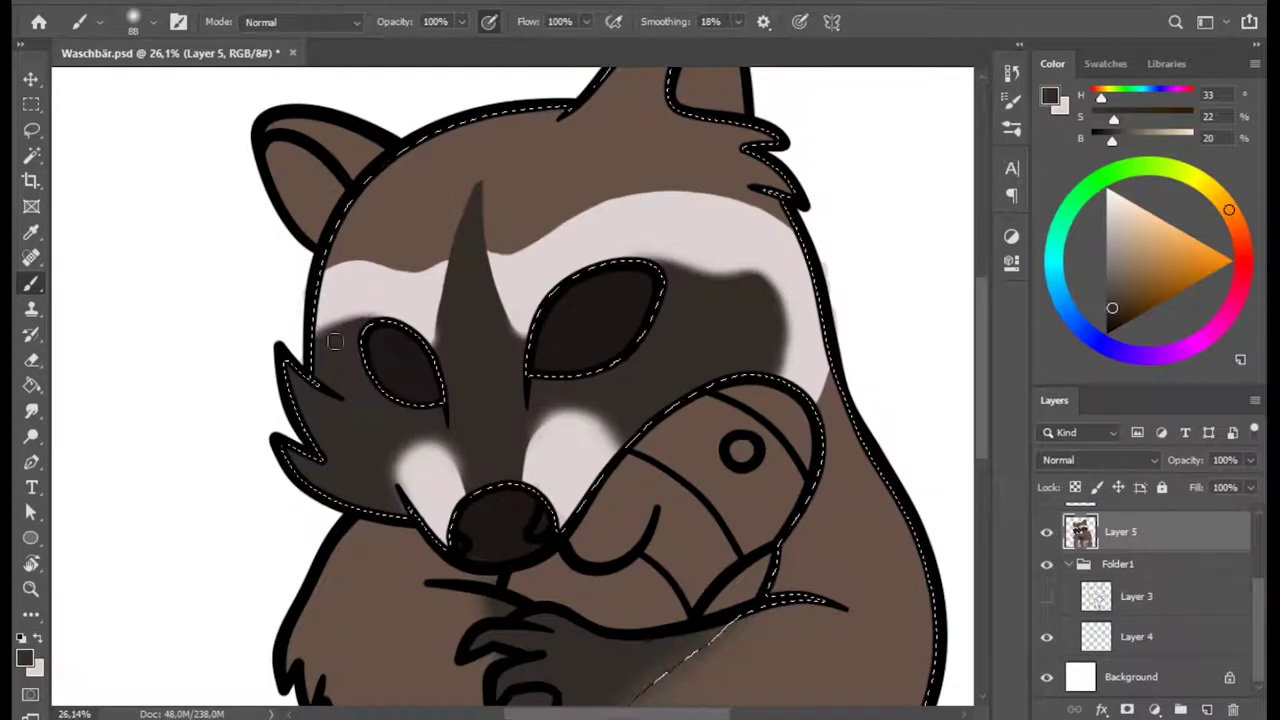
- Fade the upper edges of the pale brow bands into the fur with a soft brush in mid brown, enlarged up to 338 px
right_click(670, 410)
key("Return")
key("x")
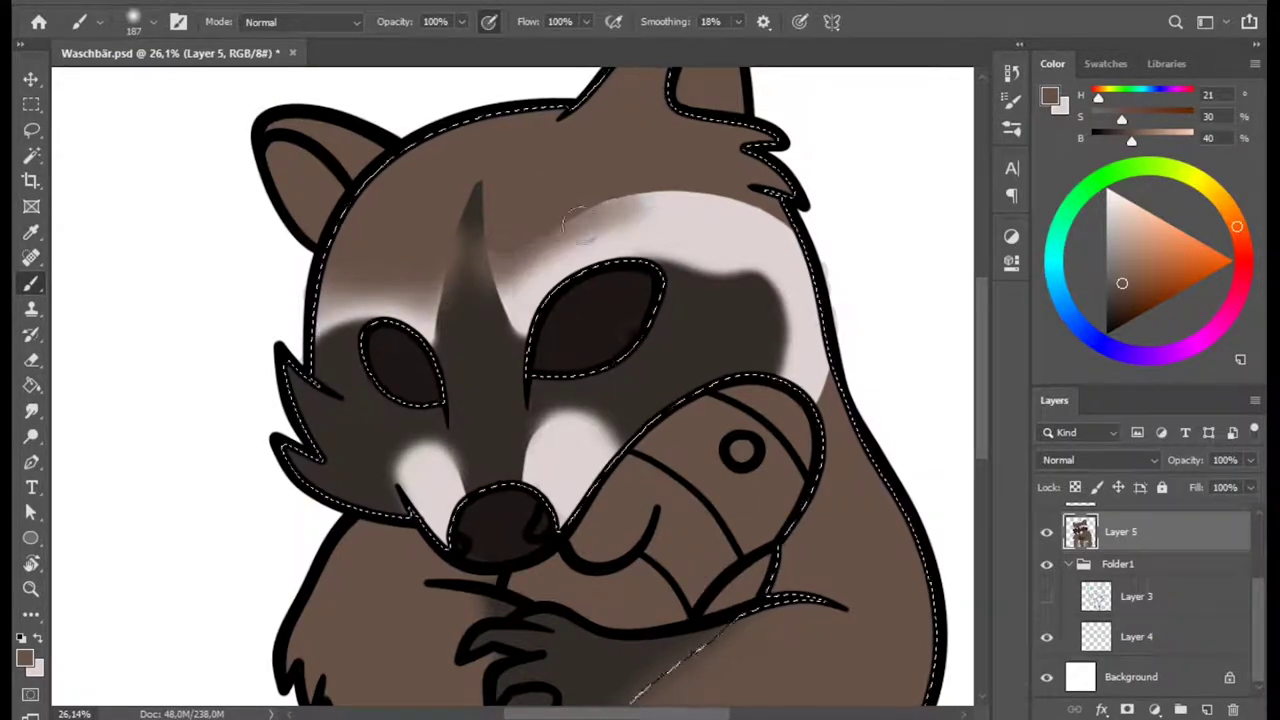
left_click_drag(716, 202, 803, 206)
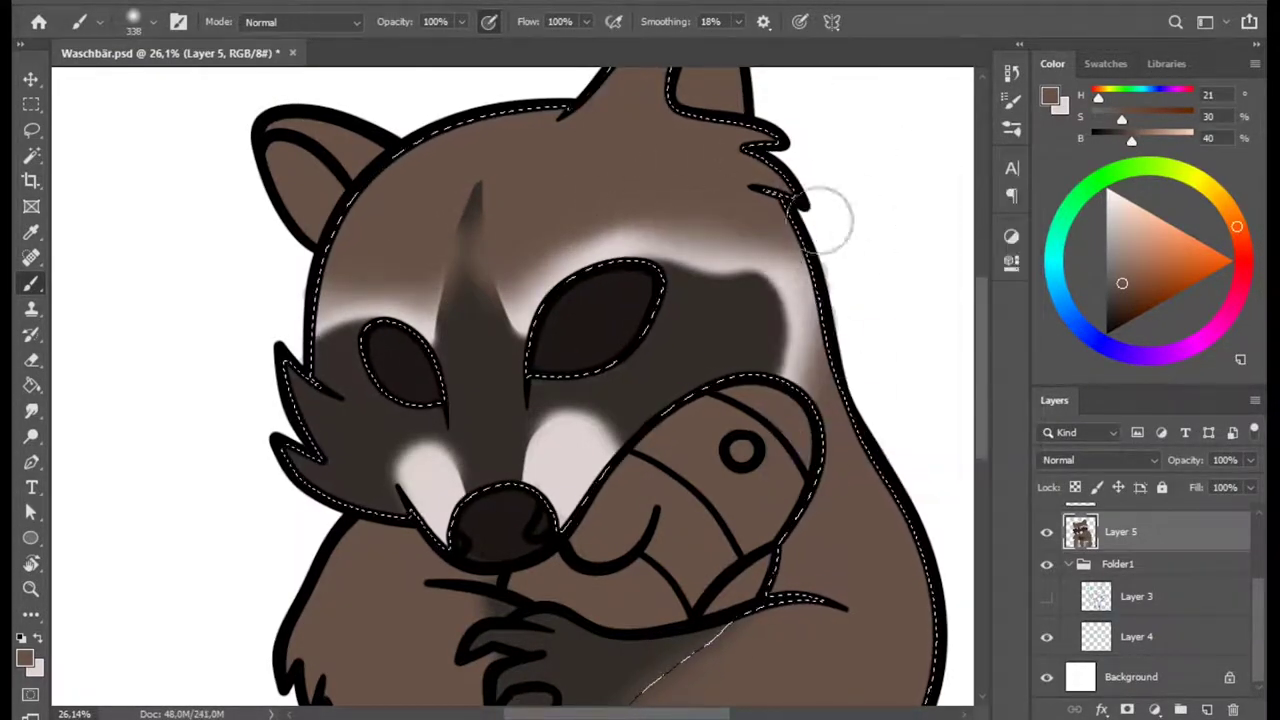
- Repaint the dark forehead stripe as a crisp curved point with a 53 px hard brush, sampling the dark brown and surrounding mid brown
right_click(395, 390)
key("Return")
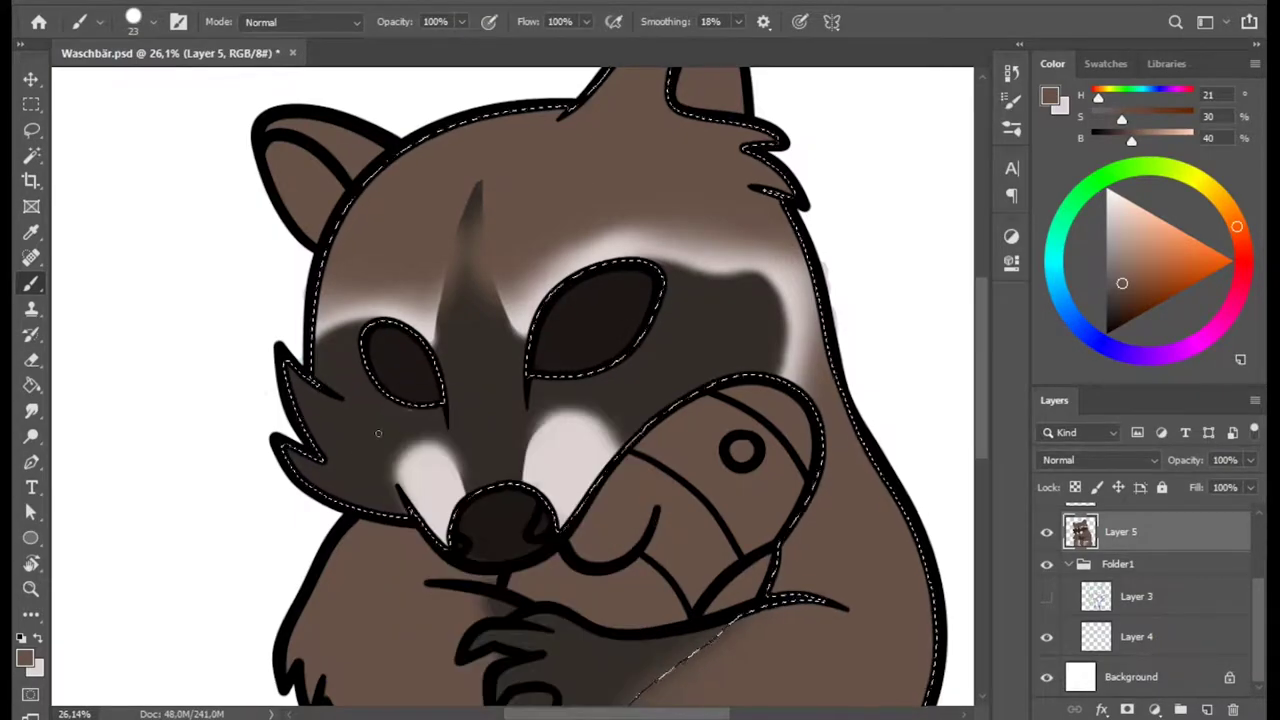
left_click(393, 497, "alt")
right_click(385, 415)
key("Return")
right_click(478, 390)
key("Return")
scroll(465, 230, "up", 3)
mouse_move(478, 203)
left_mouse_down()
mouse_move(433, 373)
mouse_move(454, 266)
left_mouse_up()
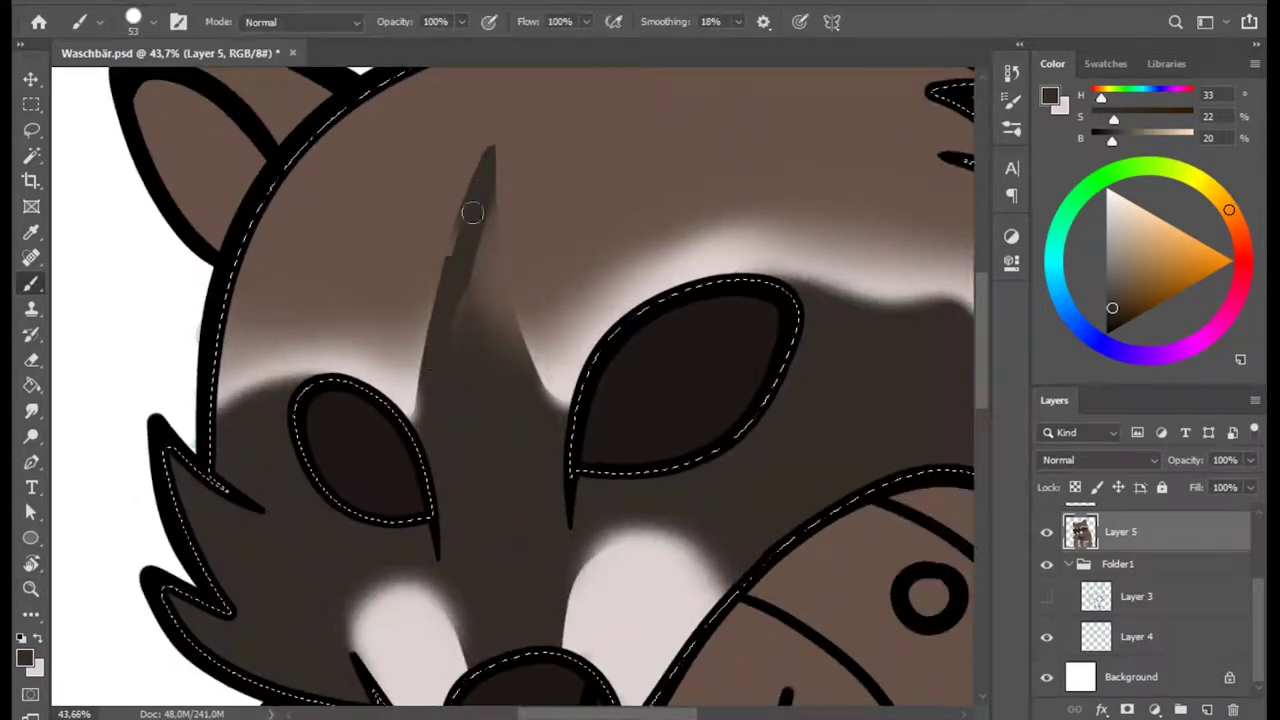
mouse_move(519, 370)
left_mouse_down()
mouse_move(480, 177)
mouse_move(503, 109)
mouse_move(535, 281)
left_mouse_up()
left_click(503, 109, "alt")
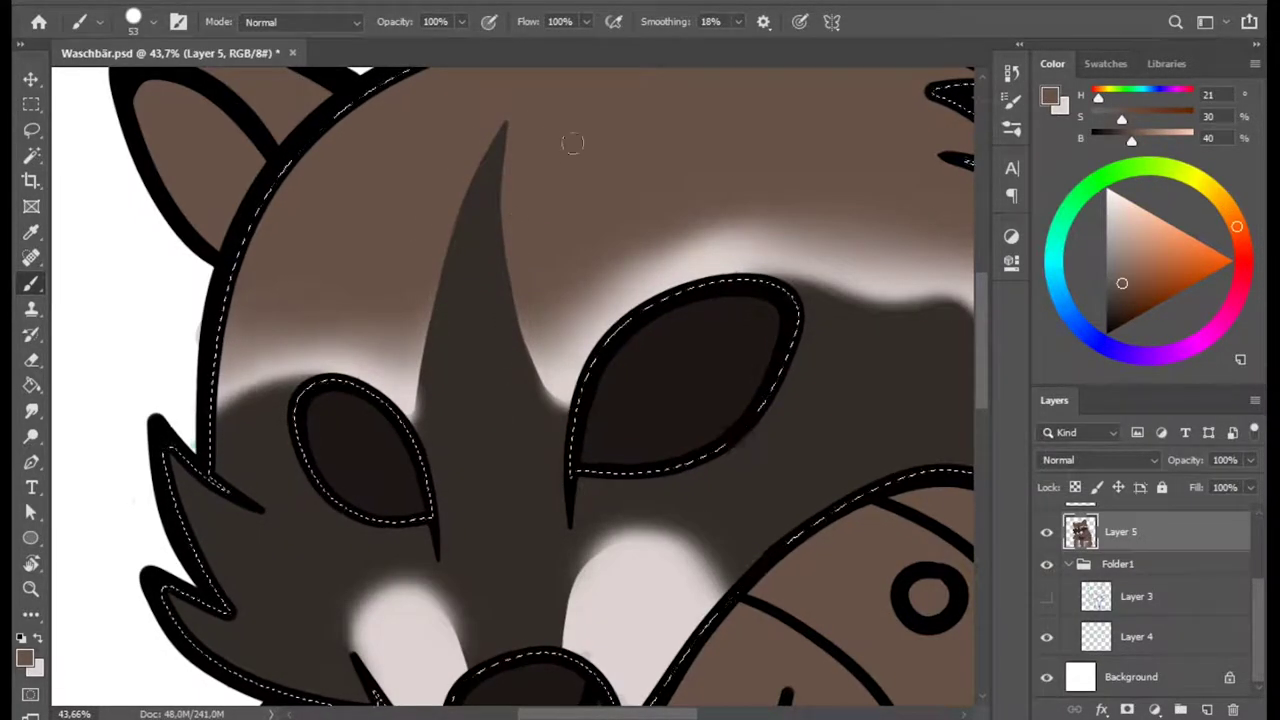
- Deselect and softly shade both ears in sampled dark brown on a new layer clipped to the fur colours
key("z")
scroll(726, 298, "down", 4)
key("ctrl+d")
left_click(1207, 709)
left_click(1137, 601, "alt")
key("b")
key("x")
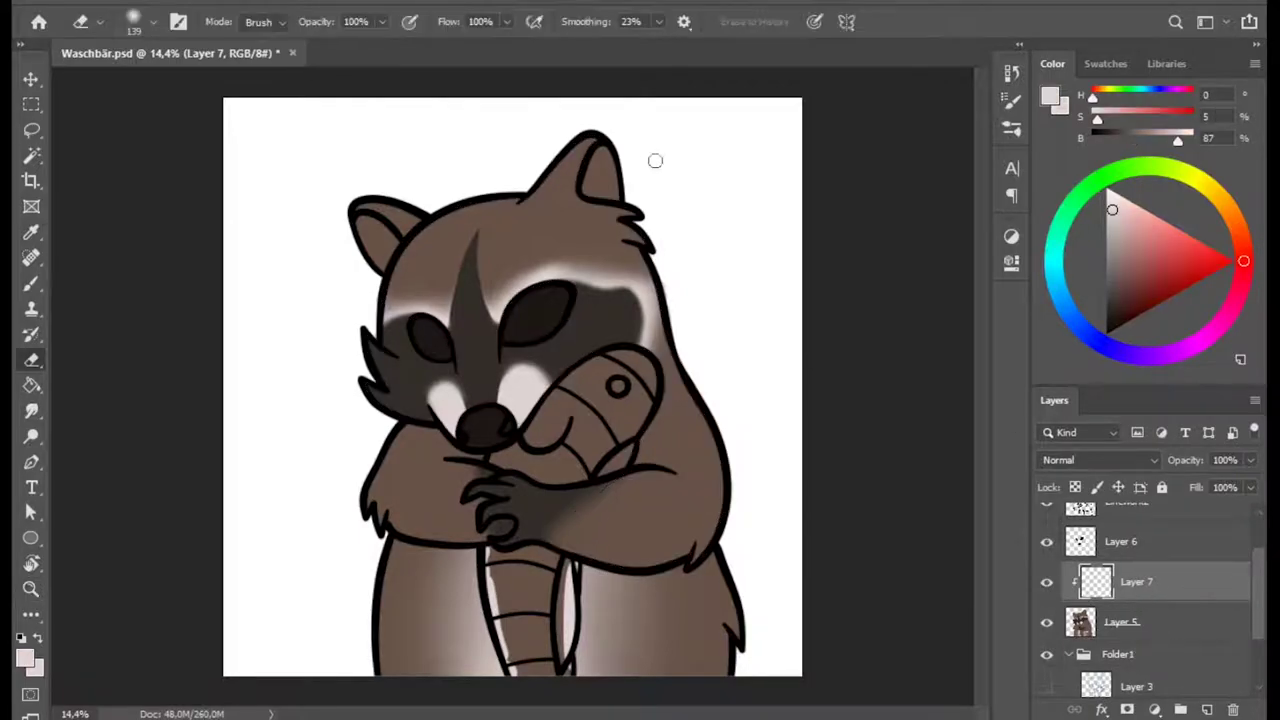
left_click(597, 320, "alt")
left_click_drag(585, 148, 553, 193)
right_click(390, 170)
key("Escape")
left_click_drag(365, 212, 395, 240)
- Paint both inner ears pink (H 299, S 43, B 84) with a 143 px brush and tidy their edges with the Eraser
right_click(660, 160)
left_click_drag(790, 251, 765, 251)
key("Return")
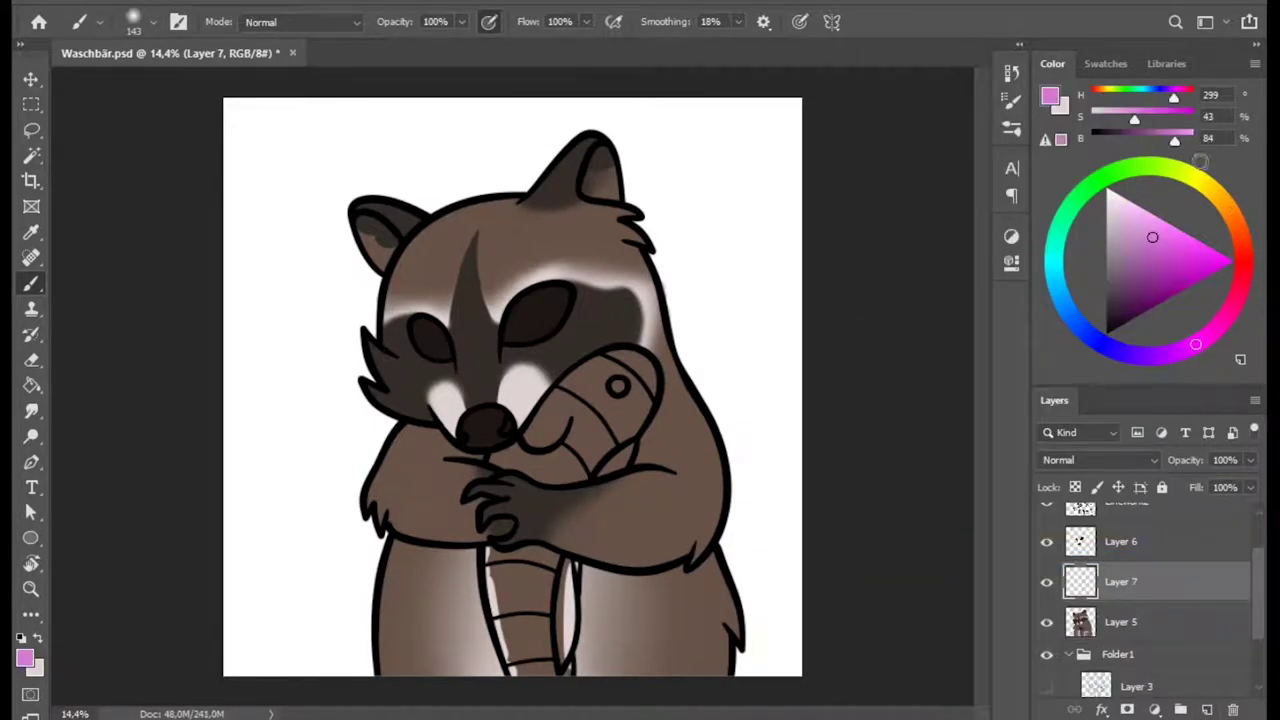
left_click_drag(395, 240, 372, 262)
key("e")
right_click(445, 135)
key("Escape")
- Tone the inner-ear pink with a clipped Hue/Saturation adjustment of Hue +22, Saturation -25, Lightness +20, and merge it into Layer 7
left_click(1011, 236)
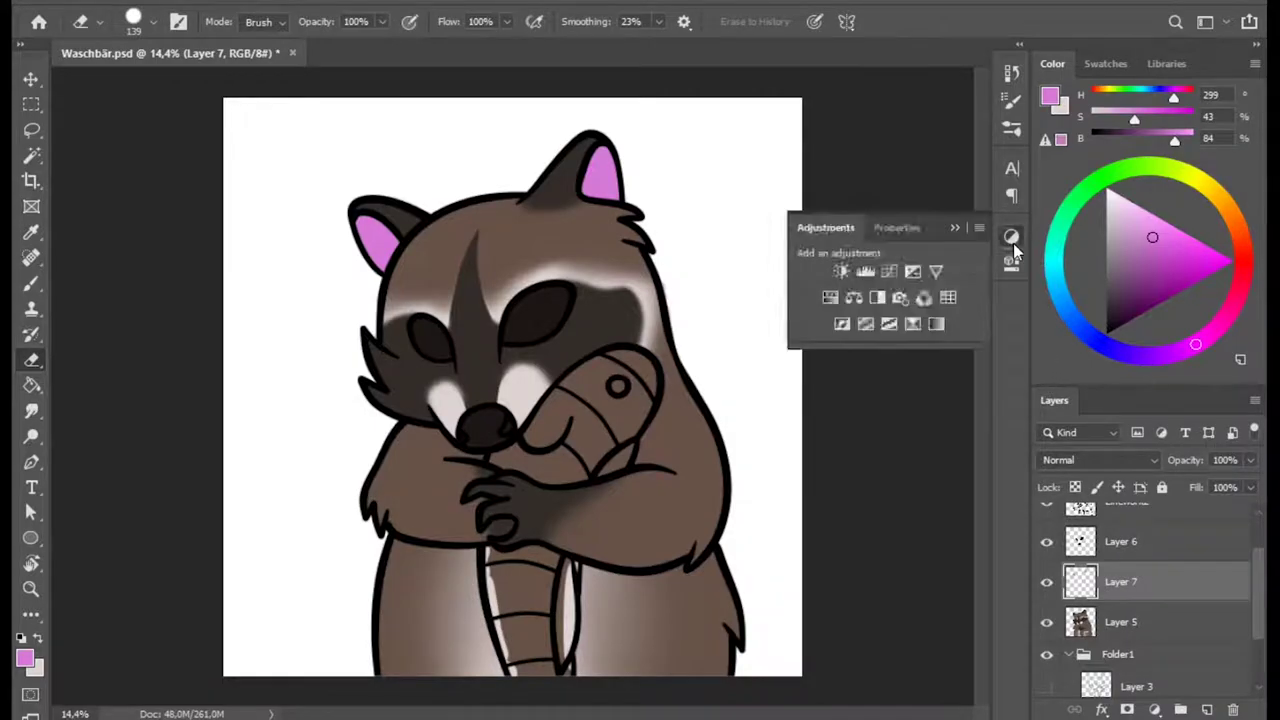
left_click(849, 291)
key("ctrl+alt+g")
left_click_drag(875, 320, 896, 399)
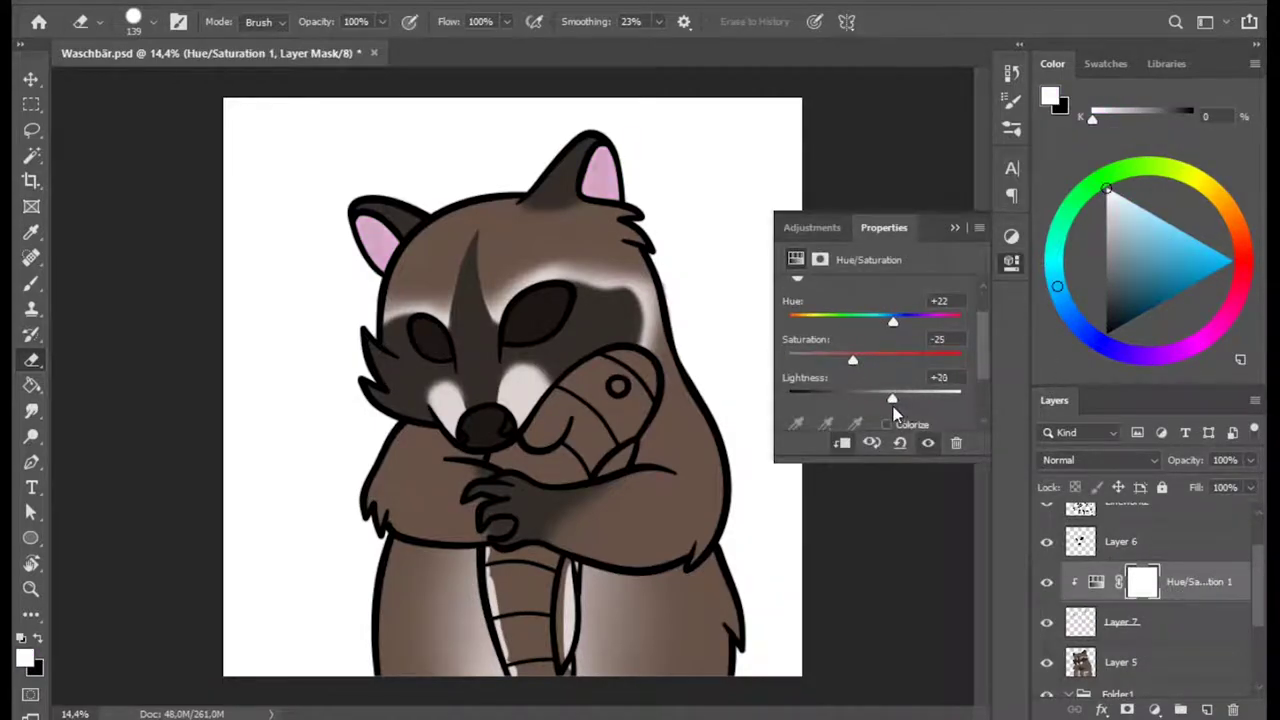
right_click(1177, 584)
left_click(1168, 586)
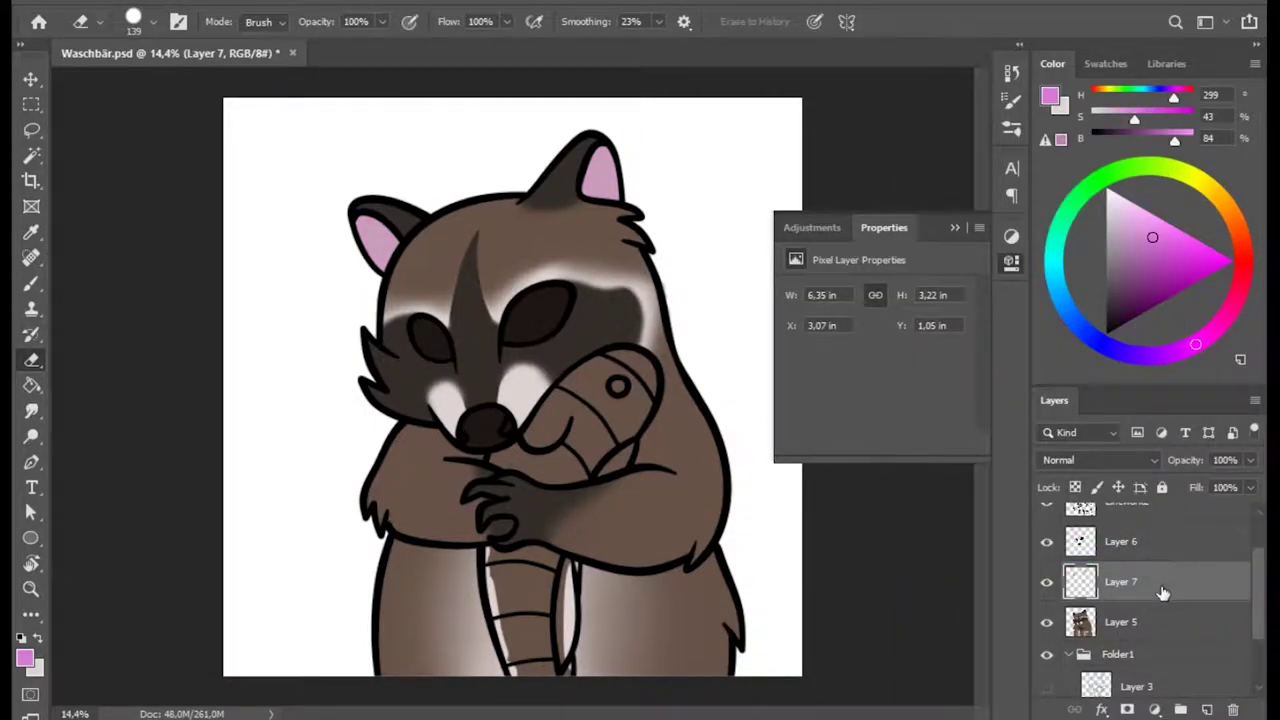
- Paint the fish's head, body and tail in flat light blue (H 199, S 43, B 84) with a 143 px hard brush
left_click(1058, 291)
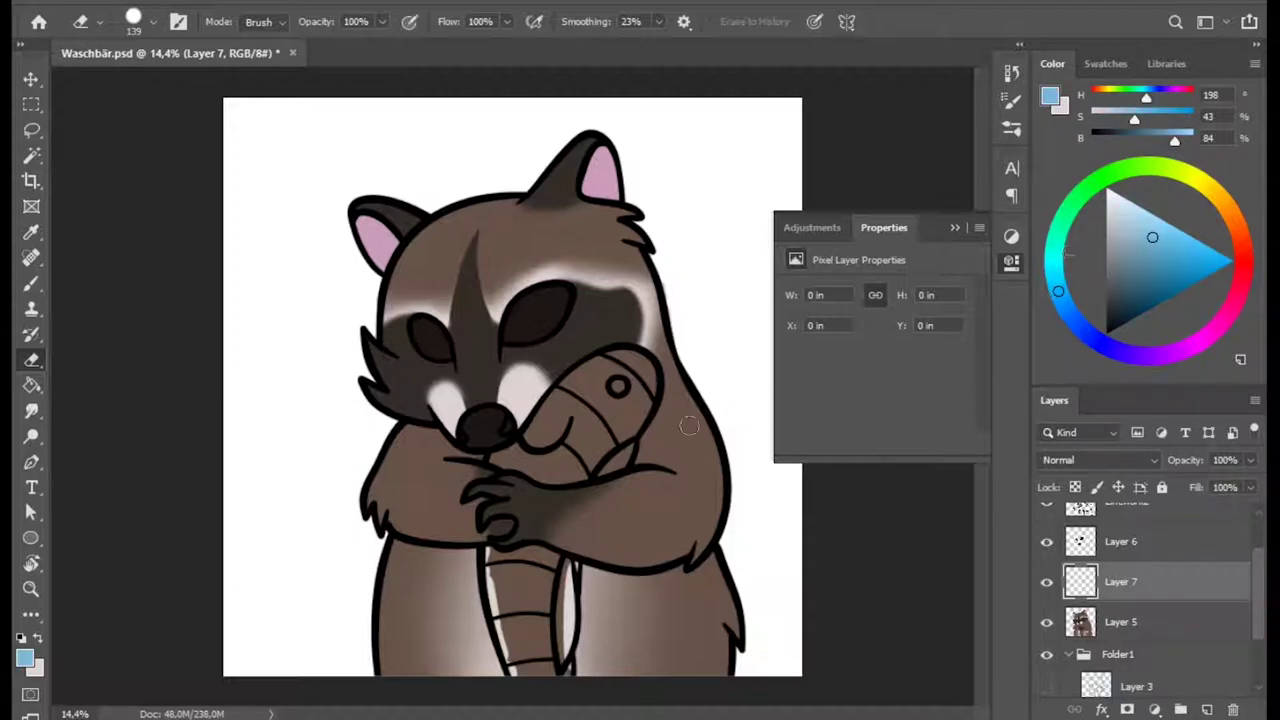
left_click(1011, 262)
key("b")
mouse_move(615, 398)
left_mouse_down()
mouse_move(592, 425)
mouse_move(538, 438)
mouse_move(660, 300)
mouse_move(720, 400)
left_mouse_up()
scroll(538, 438, "up", 3)
key("alt+bracketleft")
left_click(410, 416, "alt")
key("alt+bracketright")
left_click(550, 415, "alt")
mouse_move(480, 485)
left_mouse_down()
mouse_move(530, 475)
mouse_move(597, 215)
left_mouse_up()
mouse_move(500, 425)
left_mouse_down()
mouse_move(640, 430)
mouse_move(550, 435)
mouse_move(527, 416)
mouse_move(479, 524)
left_mouse_up()
- Paint alternating fish segments pale blue (H 199, S 18, B 91) on a new layer clipped to the blue, erasing any overspill
left_click(1207, 709)
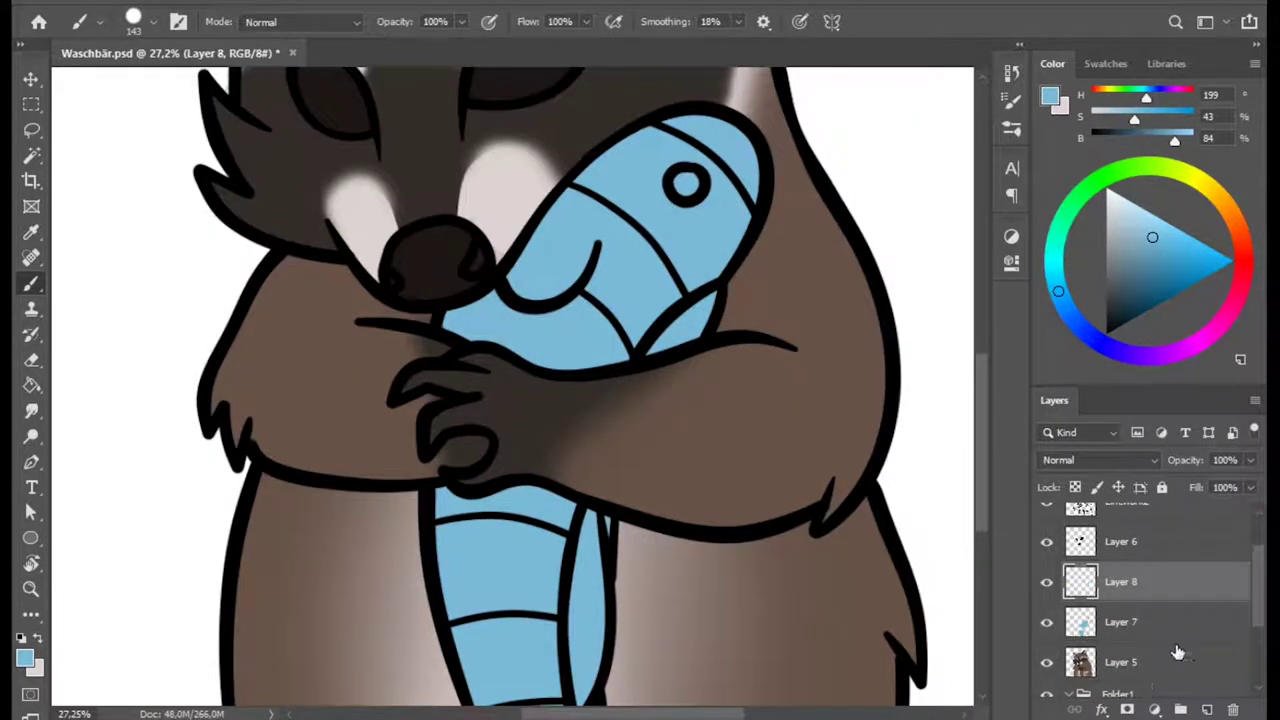
left_click_drag(602, 551, 600, 520)
left_click_drag(600, 520, 650, 345)
left_click_drag(640, 470, 635, 540)
key("e")
key("b")
key("e")
key("b")
mouse_move(520, 370)
left_mouse_down()
mouse_move(545, 430)
mouse_move(640, 560)
left_mouse_up()
left_click_drag(592, 136, 562, 336)
mouse_move(632, 315)
left_mouse_down()
mouse_move(595, 243)
mouse_move(693, 140)
mouse_move(610, 220)
left_mouse_up()
key("e")
key("b")
mouse_move(740, 170)
left_mouse_down()
mouse_move(720, 230)
mouse_move(706, 222)
left_mouse_up()
- Complete the fish's fin outline in black with a 26 px brush on Linework2, and resample the pale blue on Layer 8
scroll(1249, 574, "up", 2)
left_click(1127, 563)
key("d")
left_click_drag(566, 244, 608, 294)
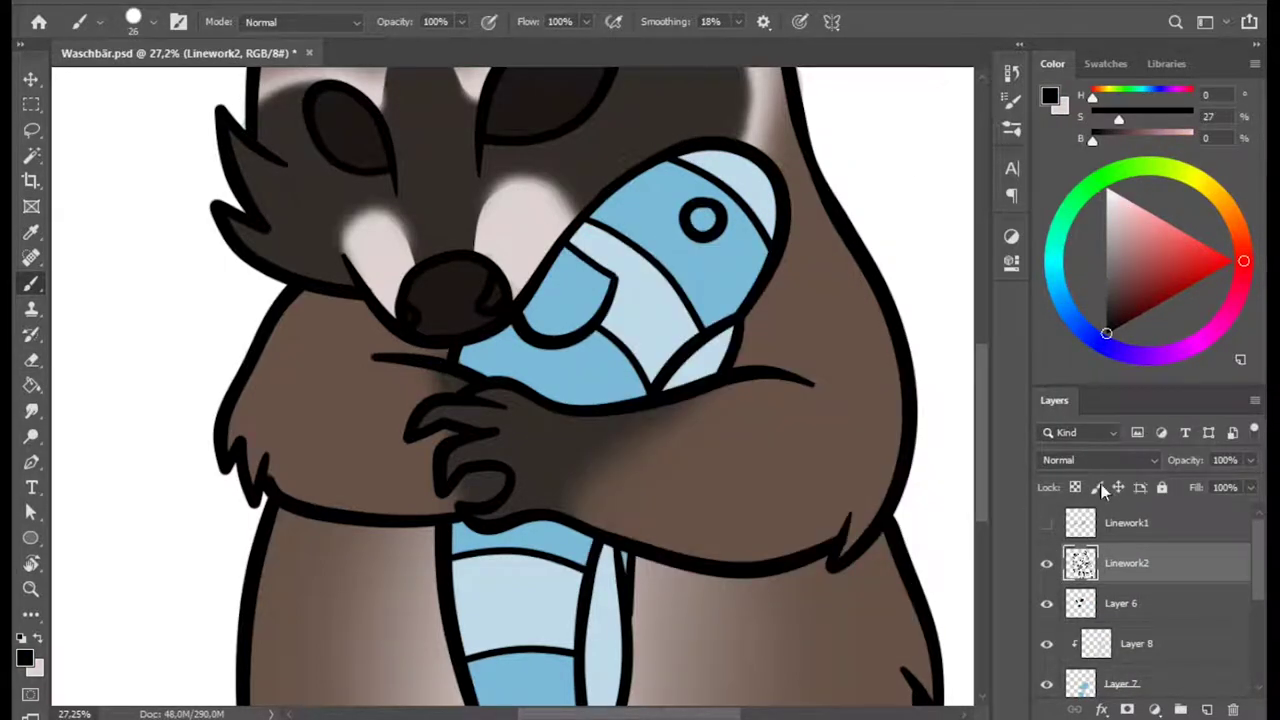
right_click(613, 283)
key("Escape")
key("alt+bracketleft")
left_click(603, 262, "alt")
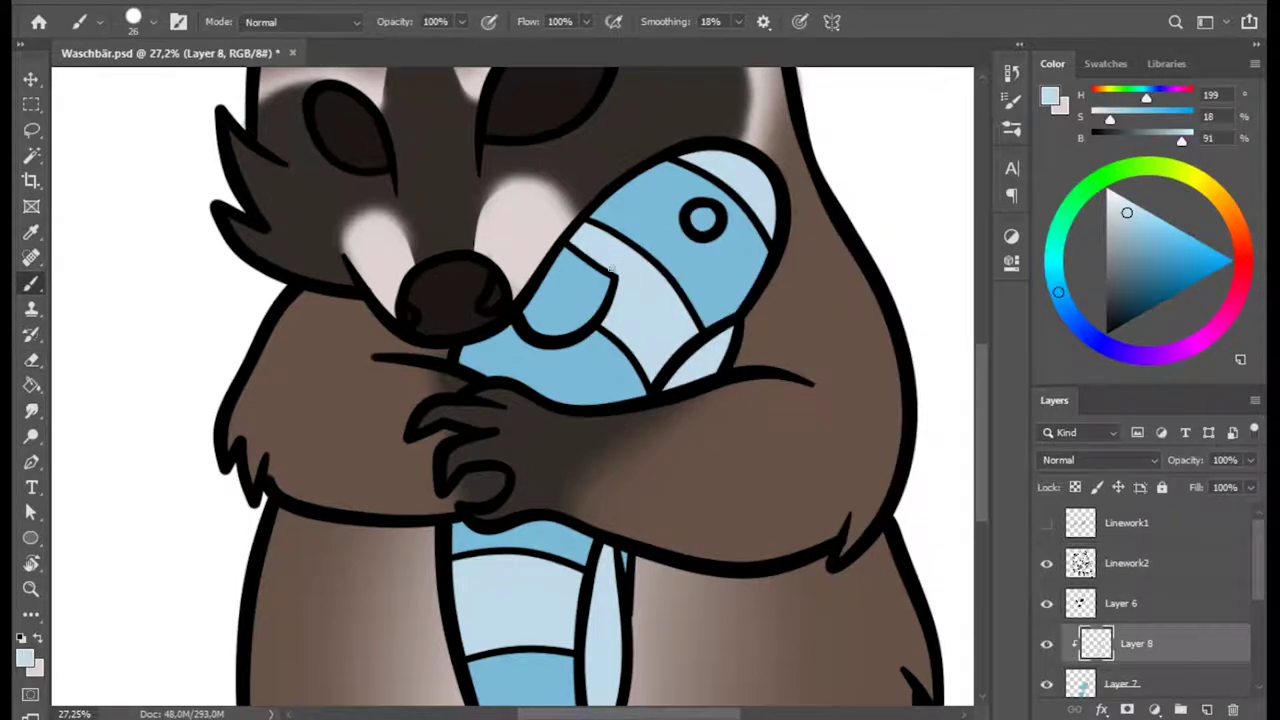
- Fill the fish's eye with dark navy (H 226, S 51, B 17) on Layer 6
left_click_drag(1130, 272, 1117, 316)
left_click(703, 220)
right_click(725, 237)
key("Escape")
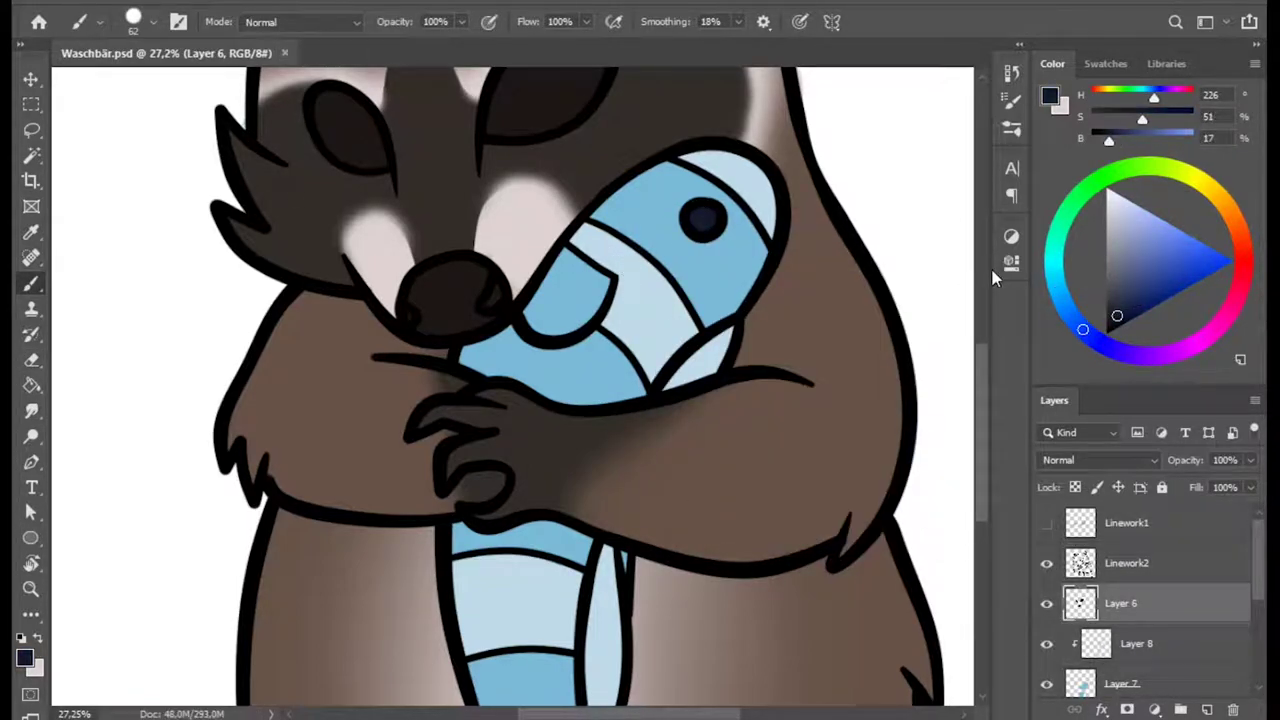
- Shade a soft grey sheen (H 15, S 11, B 70) on the nose on a new clipped layer, thinning it with a 65% opacity eraser
scroll(754, 638, "up", 3)
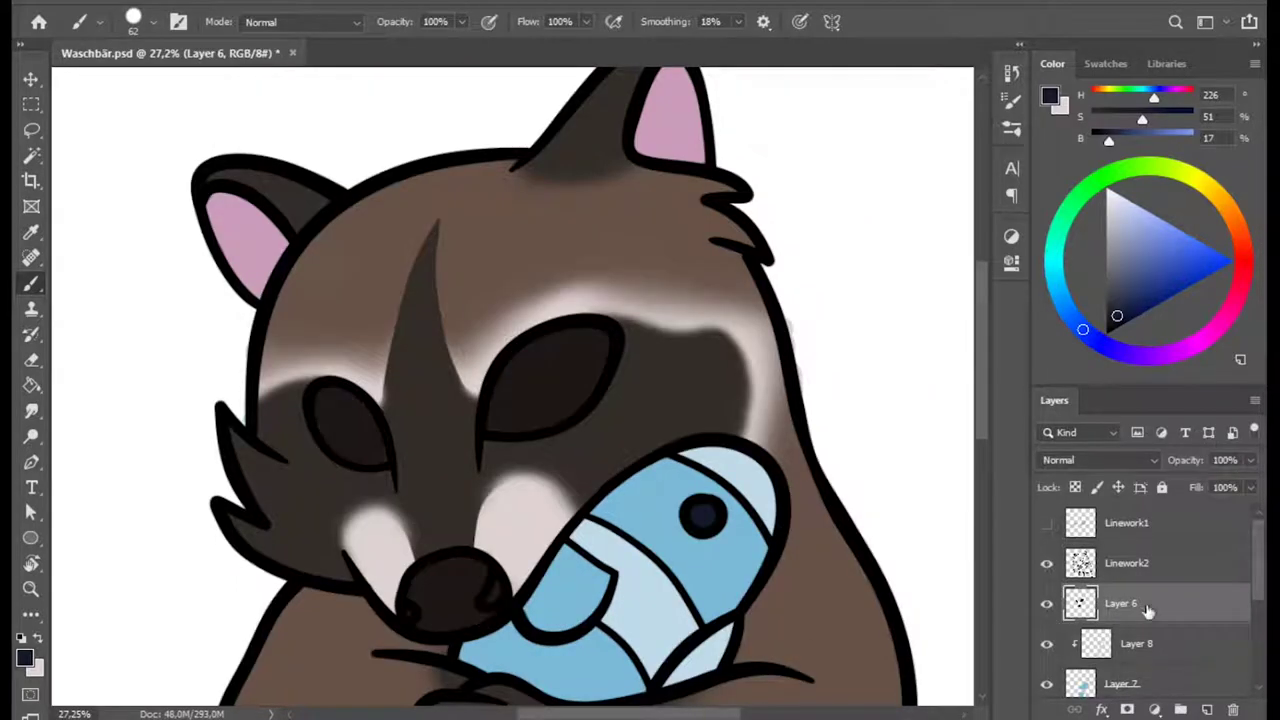
key("ctrl+shift+alt+n")
key("ctrl+alt+g")
left_click(1119, 224)
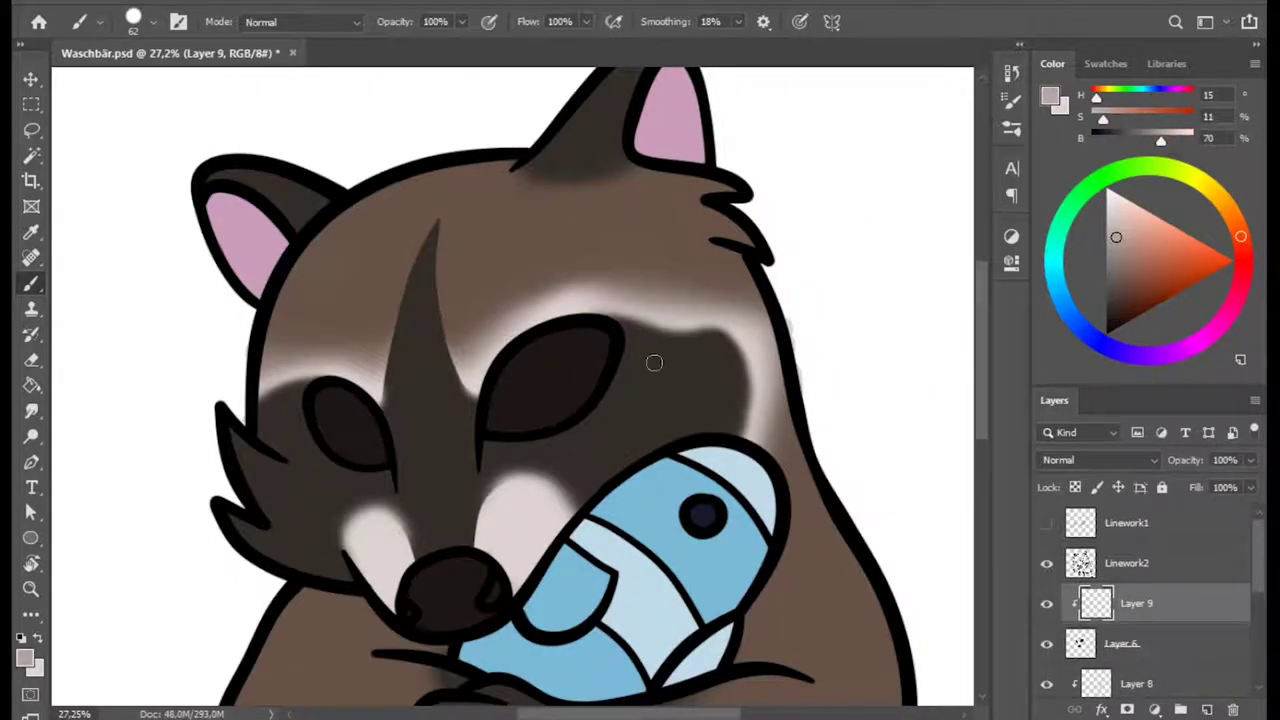
scroll(646, 389, "down", 2)
key("period")
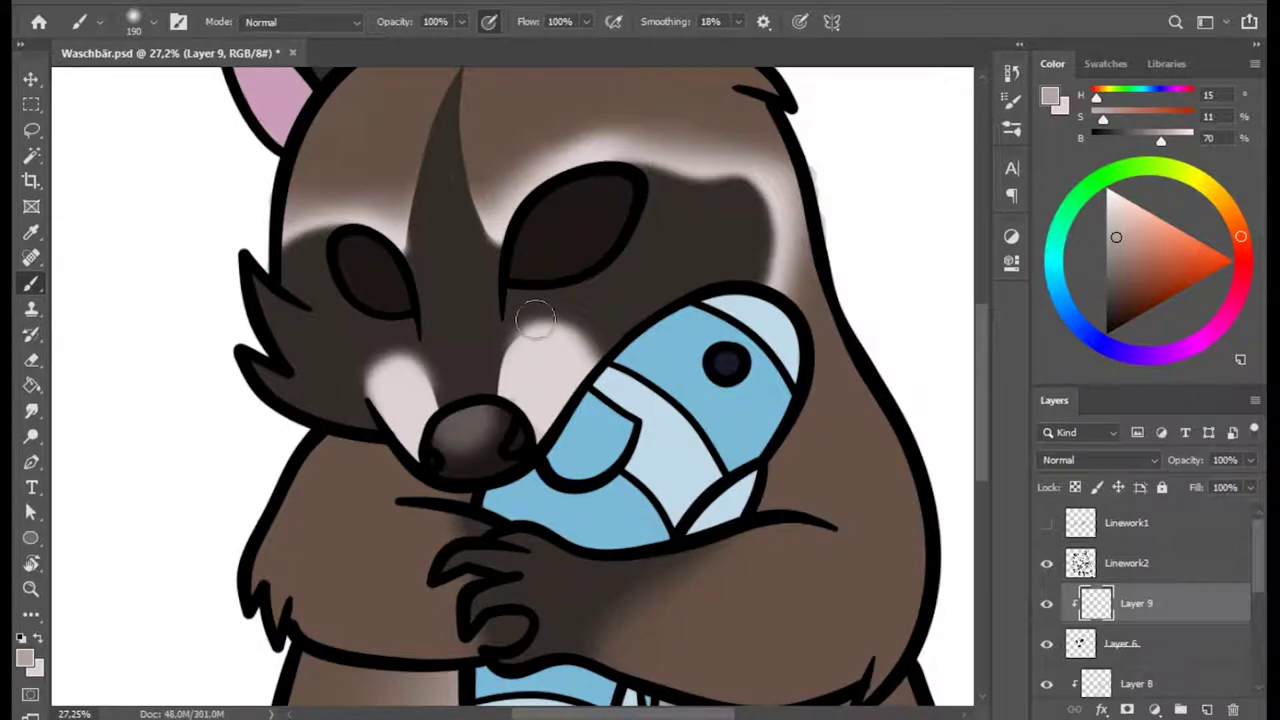
key("e")
right_click(525, 400)
left_click(382, 21)
left_click_drag(487, 403, 428, 443)
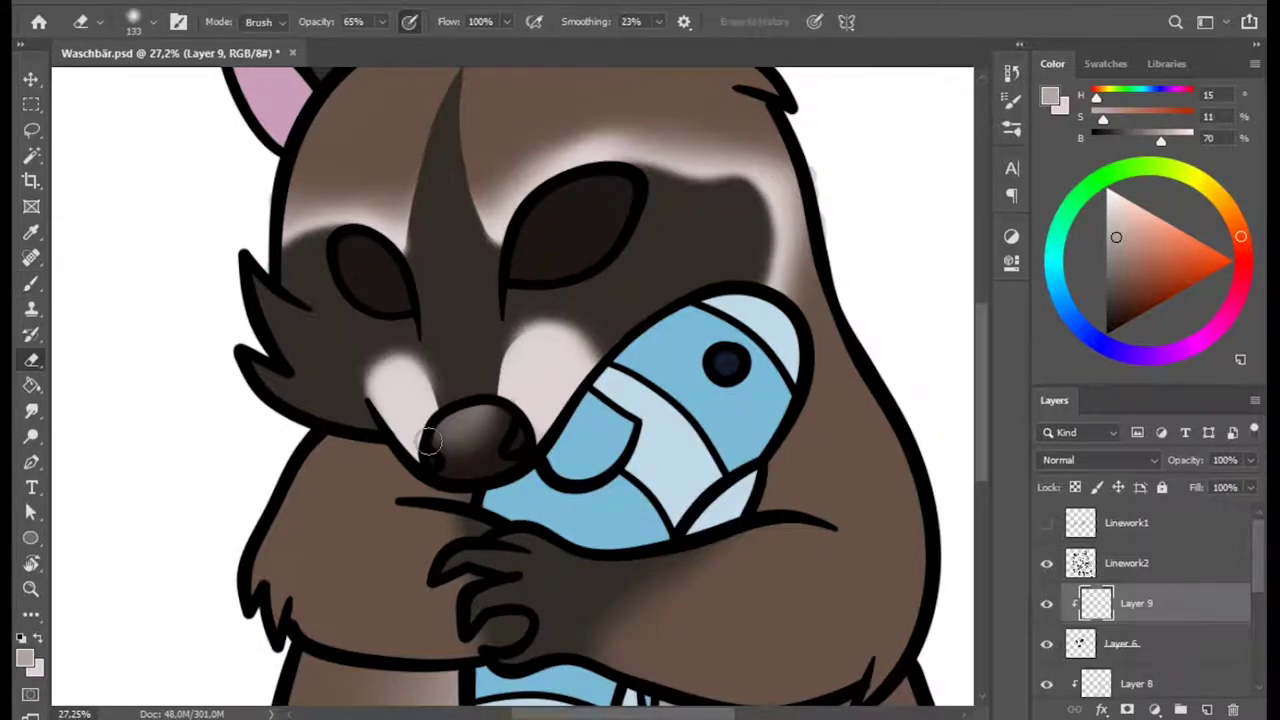
- Brush the same grey sheen into both eyes at 190 px, and set the layer to Pin Light with lowered opacity
key("b")
mouse_move(598, 196)
left_mouse_down()
mouse_move(557, 214)
mouse_move(528, 258)
left_mouse_up()
left_click_drag(378, 282, 362, 248)
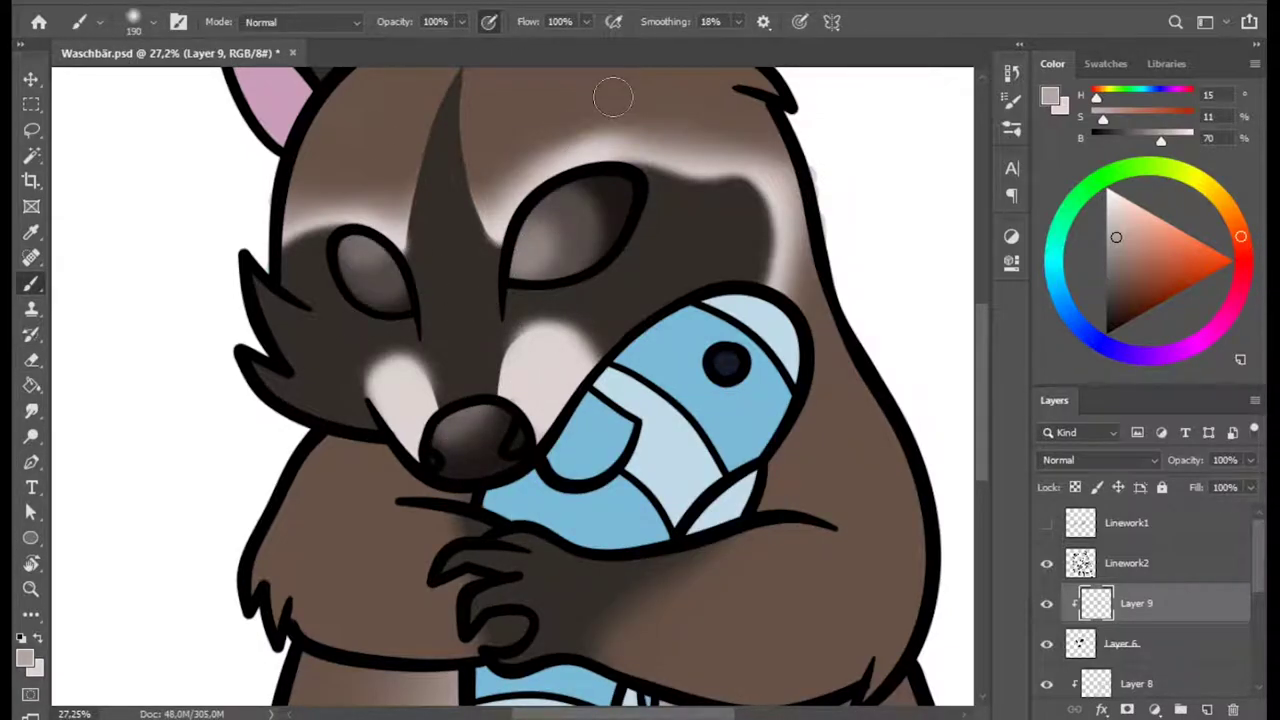
mouse_move(608, 234)
left_mouse_down()
mouse_move(530, 231)
mouse_move(510, 296)
mouse_move(583, 289)
left_mouse_up()
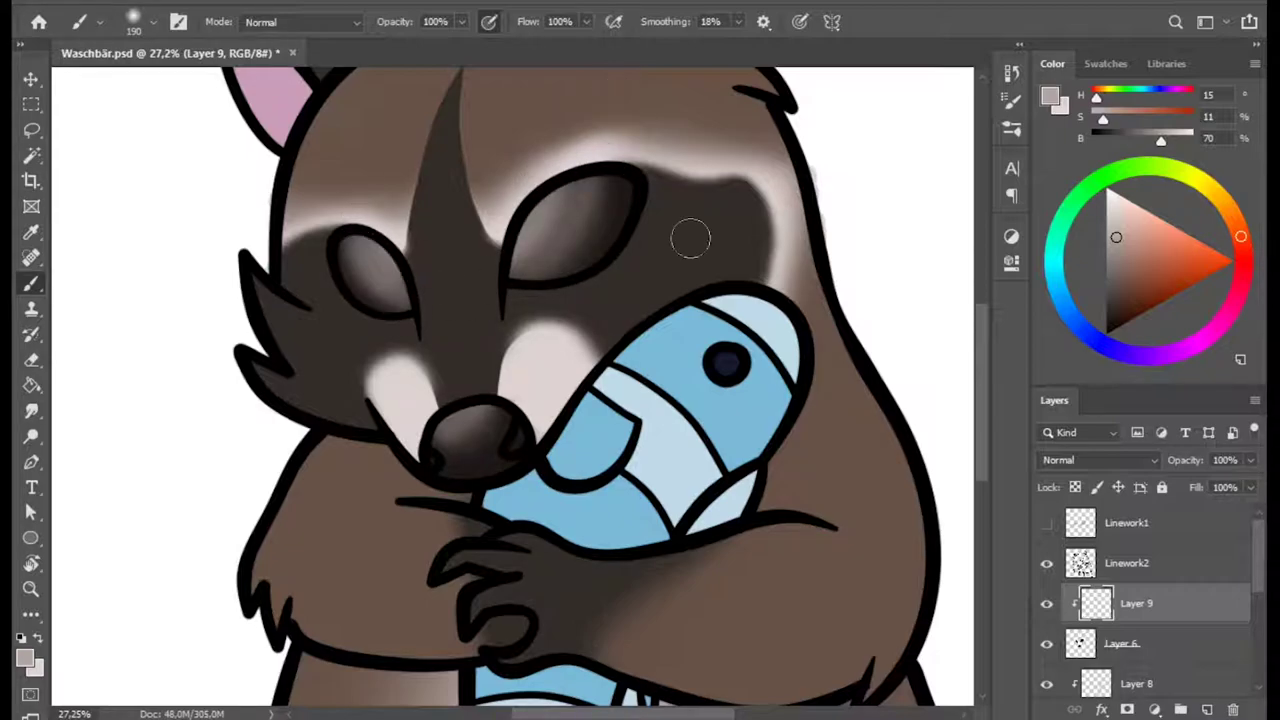
left_click(1098, 460)
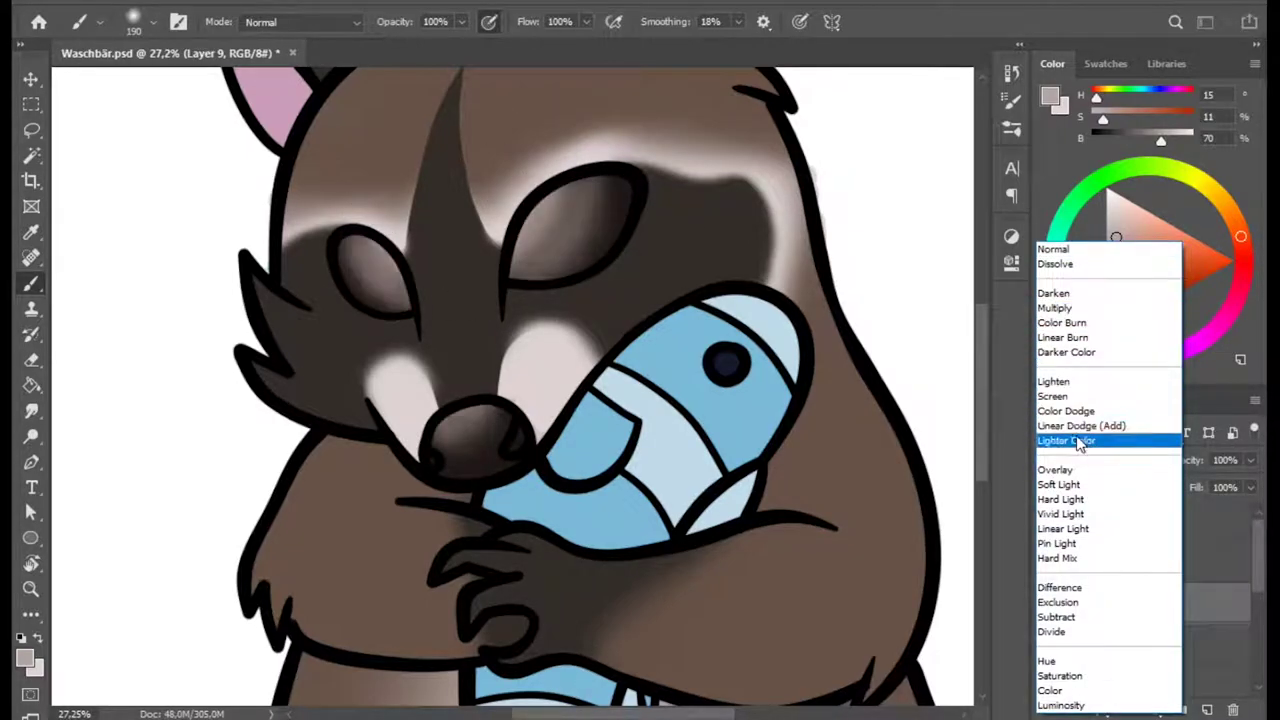
left_click(1115, 544)
left_click_drag(1250, 460, 1188, 483)
- Paint a soft pale highlight (H 15, S 6, B 89) on the nose on a new unclipped layer with a 136 px brush
key("d")
key("v")
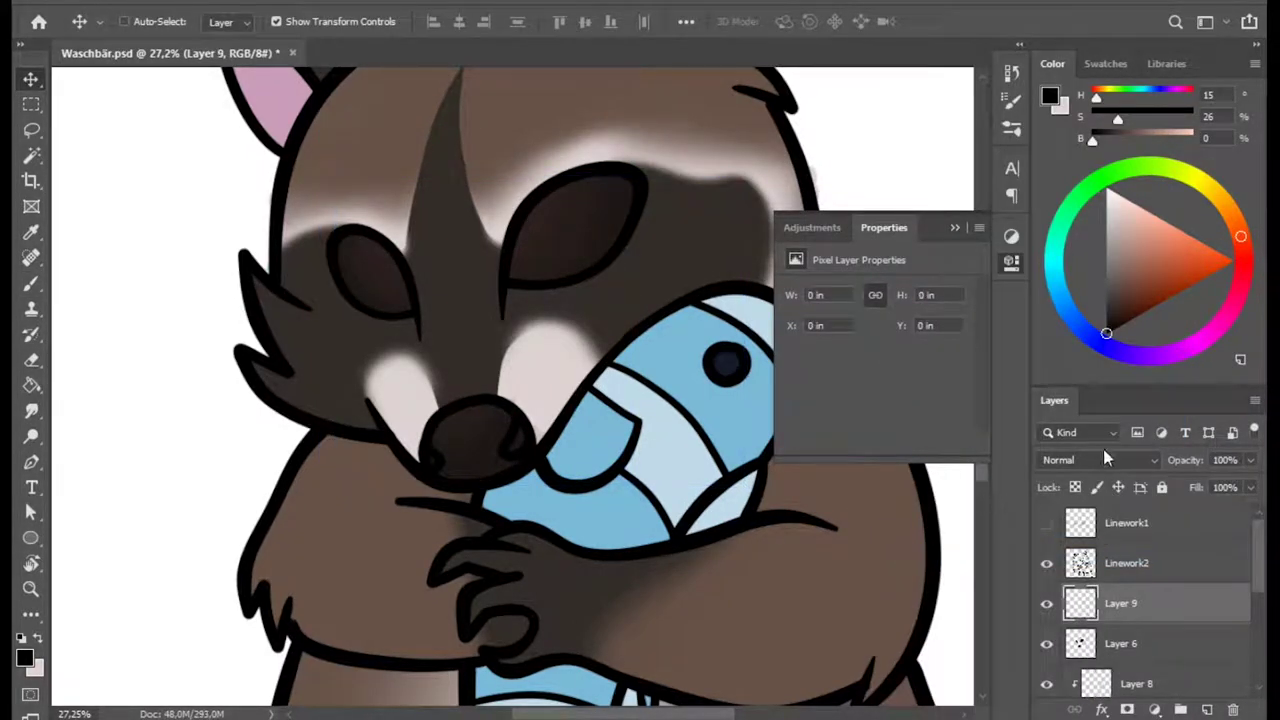
left_click(1113, 207)
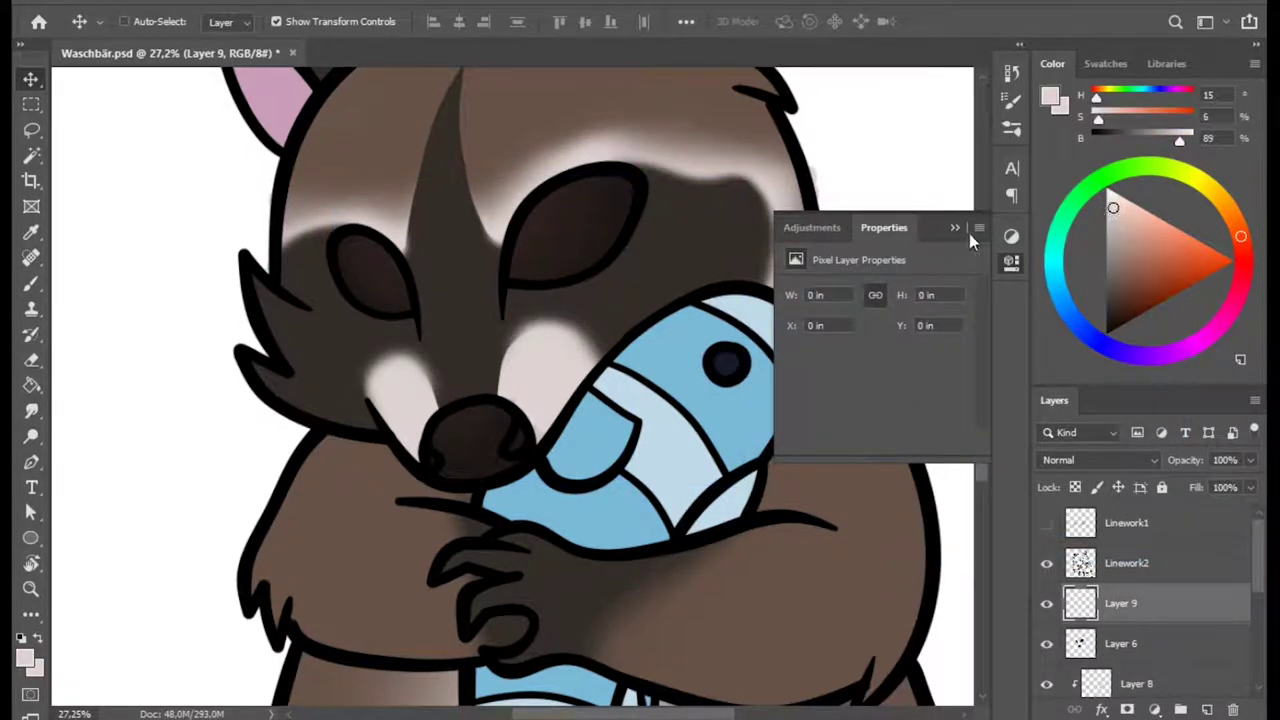
key("b")
right_click(725, 172)
right_click(539, 416)
key("Escape")
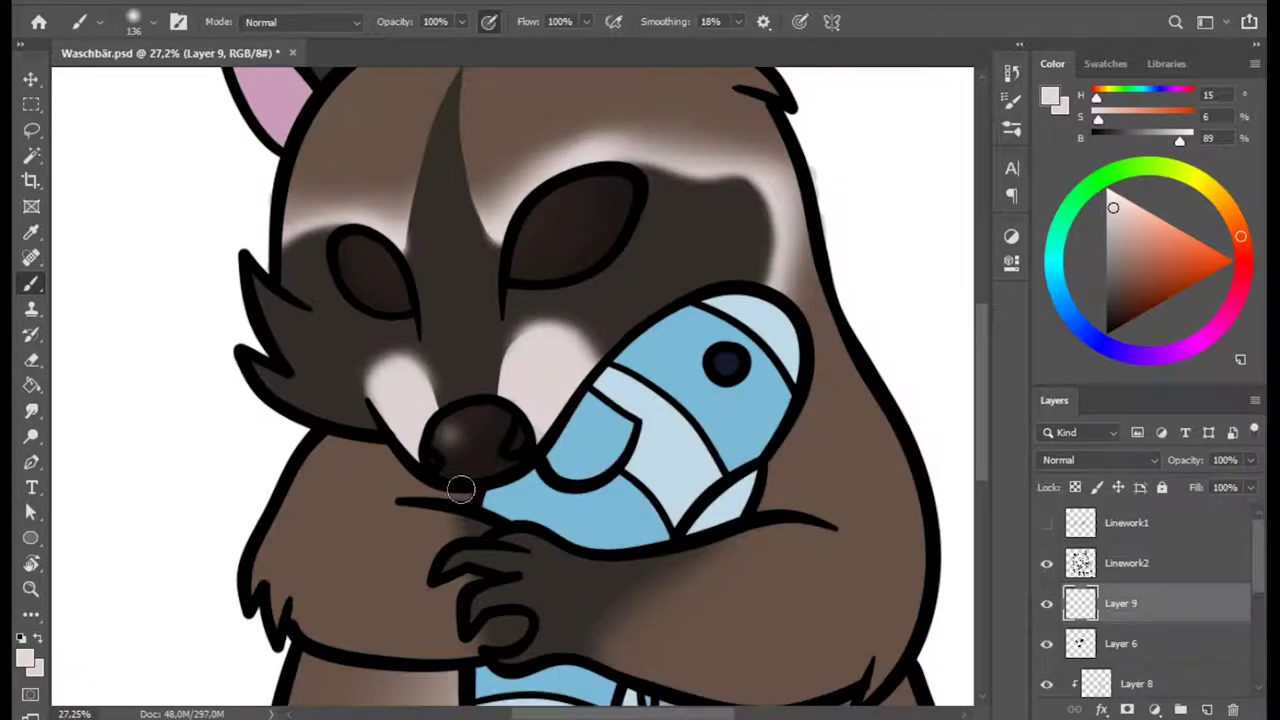
- Dot pale highlights of decreasing size into the larger eye and onto the nose, reducing the soft brush to 61 px
right_click(529, 234)
key("Escape")
right_click(665, 242)
key("Escape")
left_click(548, 234)
right_click(702, 368)
left_click_drag(770, 418, 745, 418)
key("Escape")
left_click(576, 199)
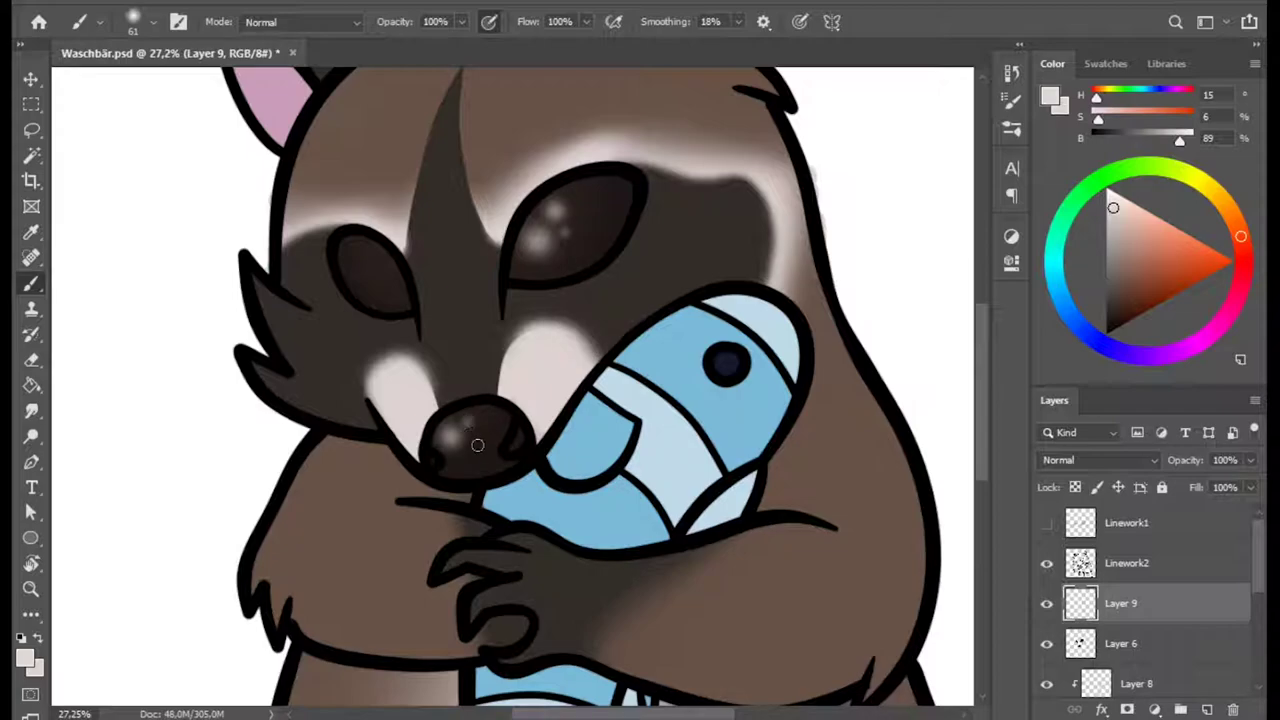
- Copy the larger eye's highlights to a new layer and fit them into the smaller eye, scaled to about 70% and rotated about 20°
key("l")
left_click_drag(600, 205, 371, 263)
key("ctrl+j")
key("v")
key("ctrl+t")
left_click_drag(414, 300, 443, 306)
mouse_move(354, 292)
left_mouse_down()
mouse_move(335, 318)
mouse_move(349, 281)
left_mouse_up()
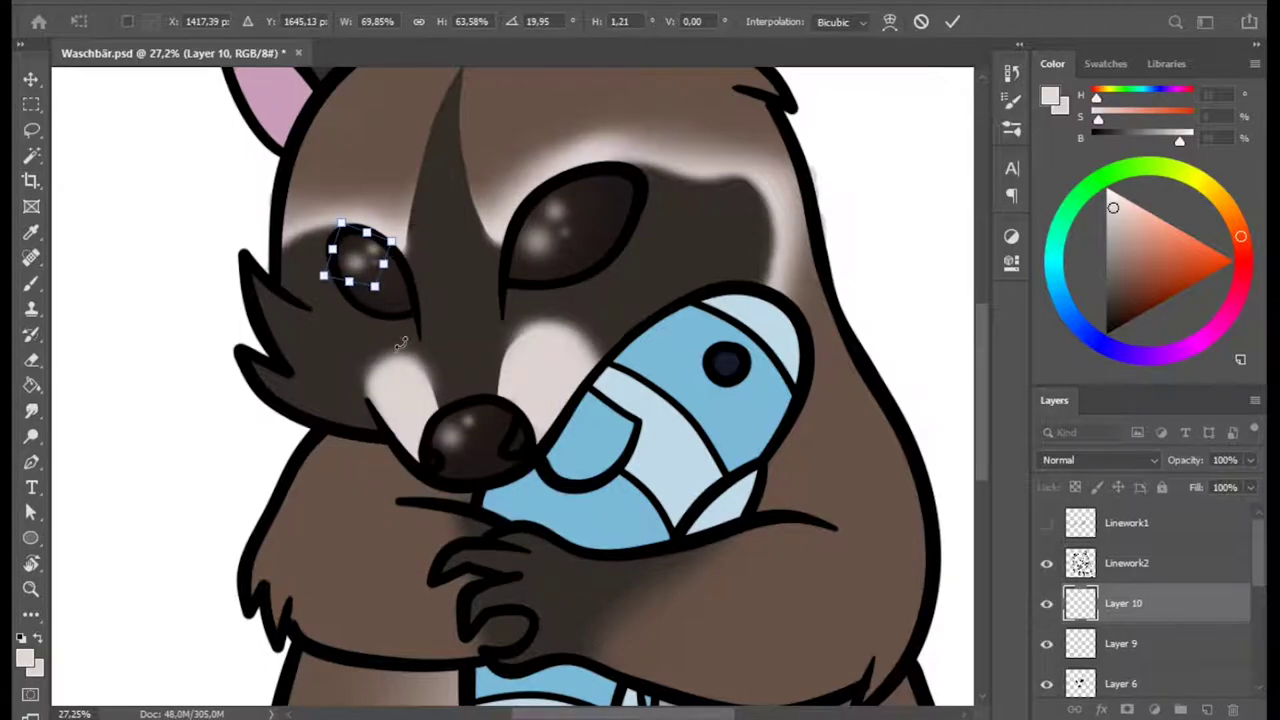
key("Return")
- Merge the copied eye highlights down into Layer 9 and save the file
right_click(1125, 603)
left_click(1090, 551)
key("e")
key("ctrl+s")
- Lasso the larger eye's highlights, slightly rotate and rescale them with Free Transform, and deselect
key("l")
left_click_drag(508, 286, 505, 290)
key("ctrl+t")
left_click_drag(568, 311, 558, 340)
left_click_drag(645, 332, 636, 340)
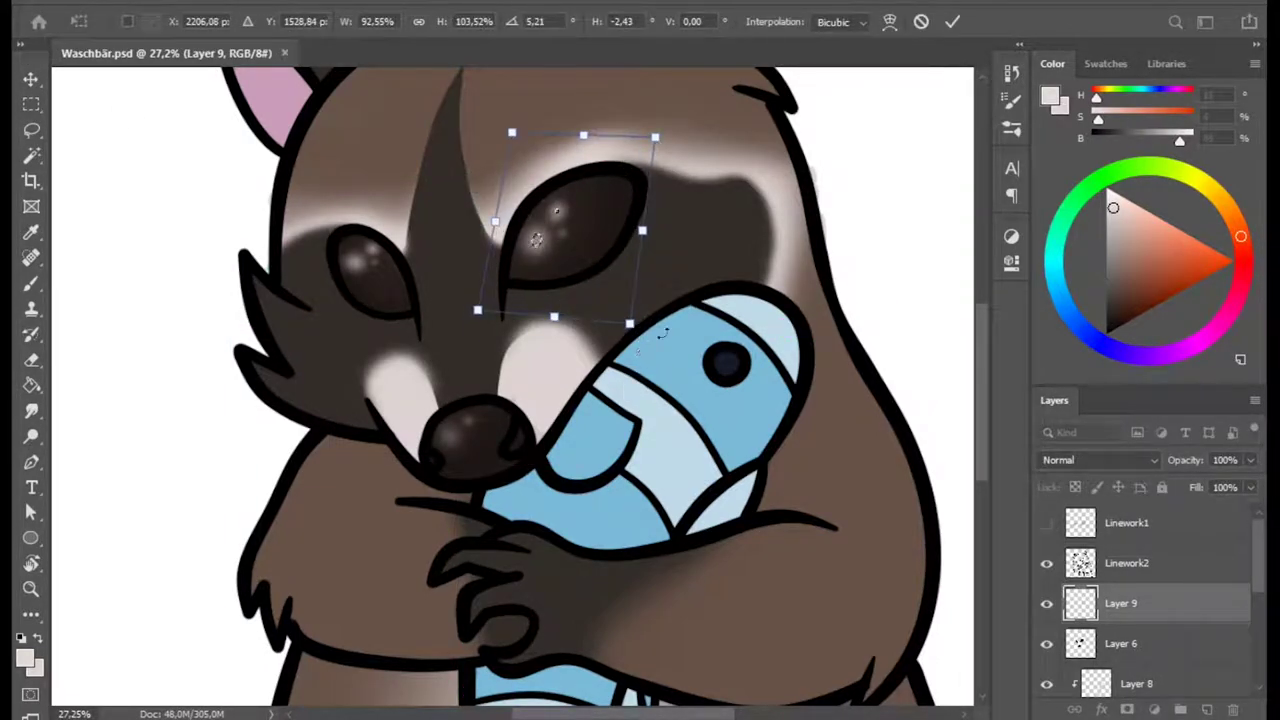
left_click_drag(478, 310, 488, 291)
left_click(951, 27)
key("v")
key("ctrl+d")
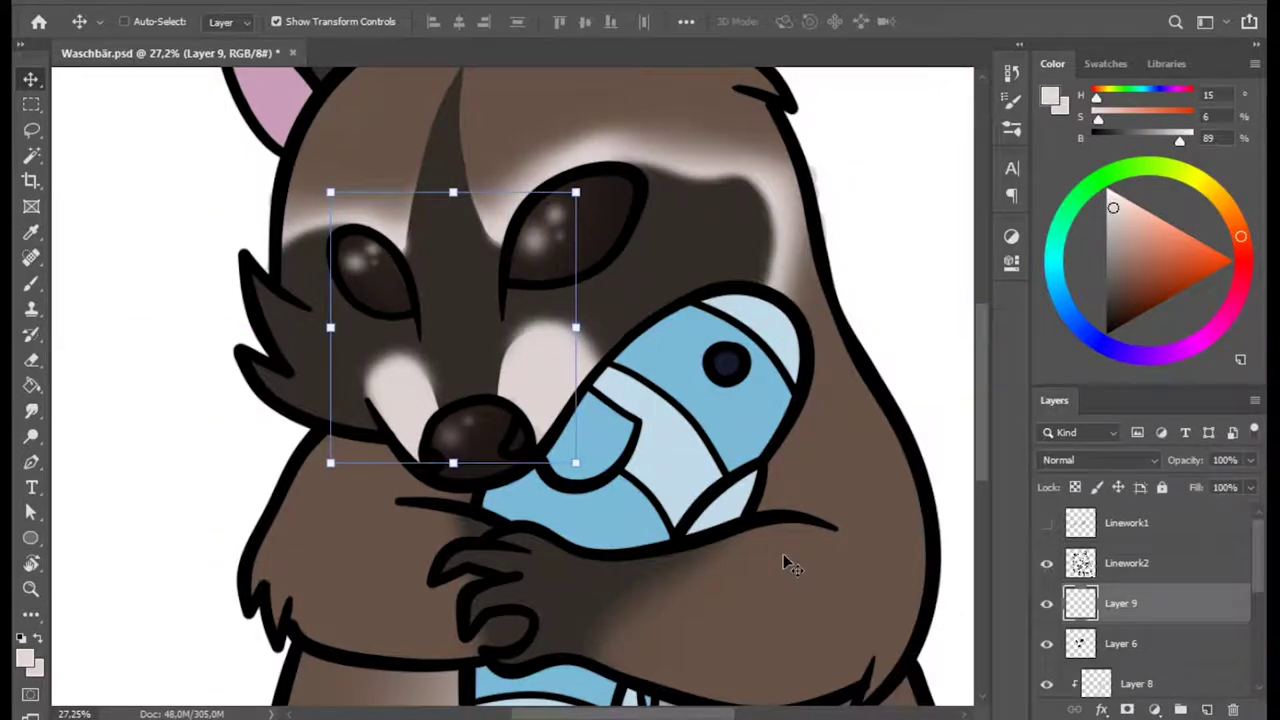
- Show the whiskers on Linework1 and lighten them with a clipped Hue/Saturation adjustment at Lightness +42
key("e")
key("z")
scroll(549, 451, "down", 5)
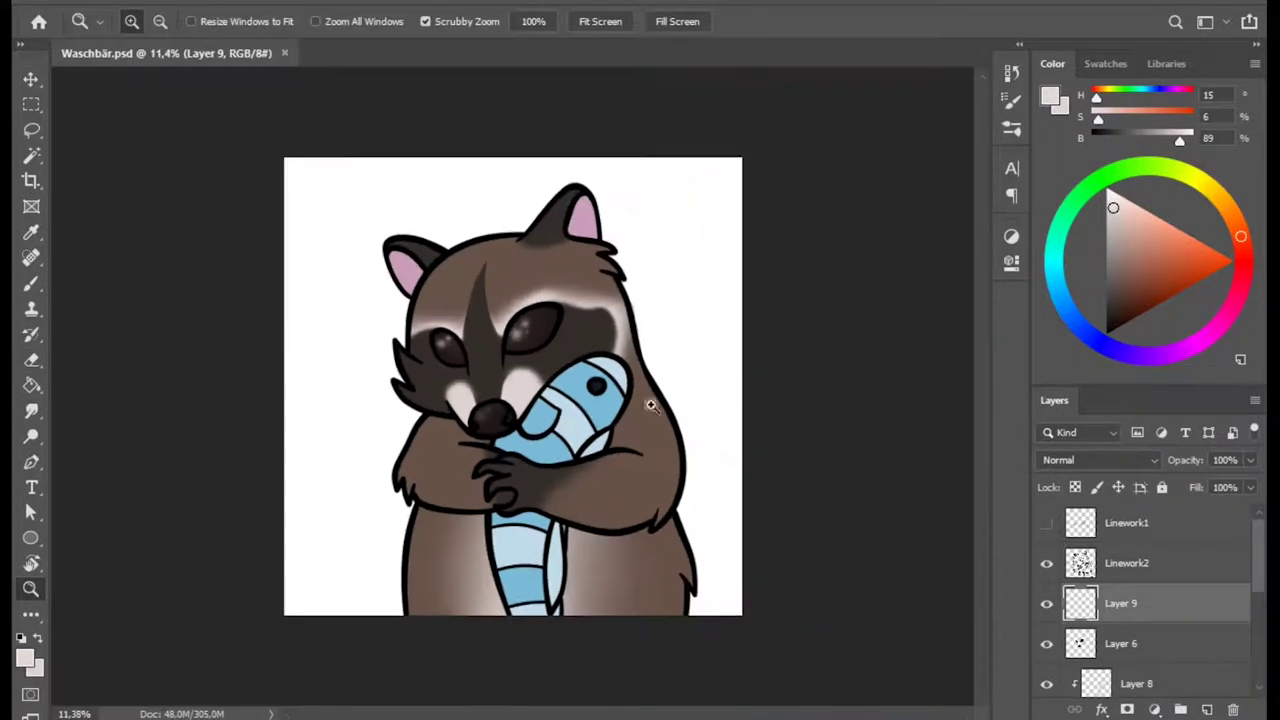
left_click(1047, 522)
left_click(1080, 522)
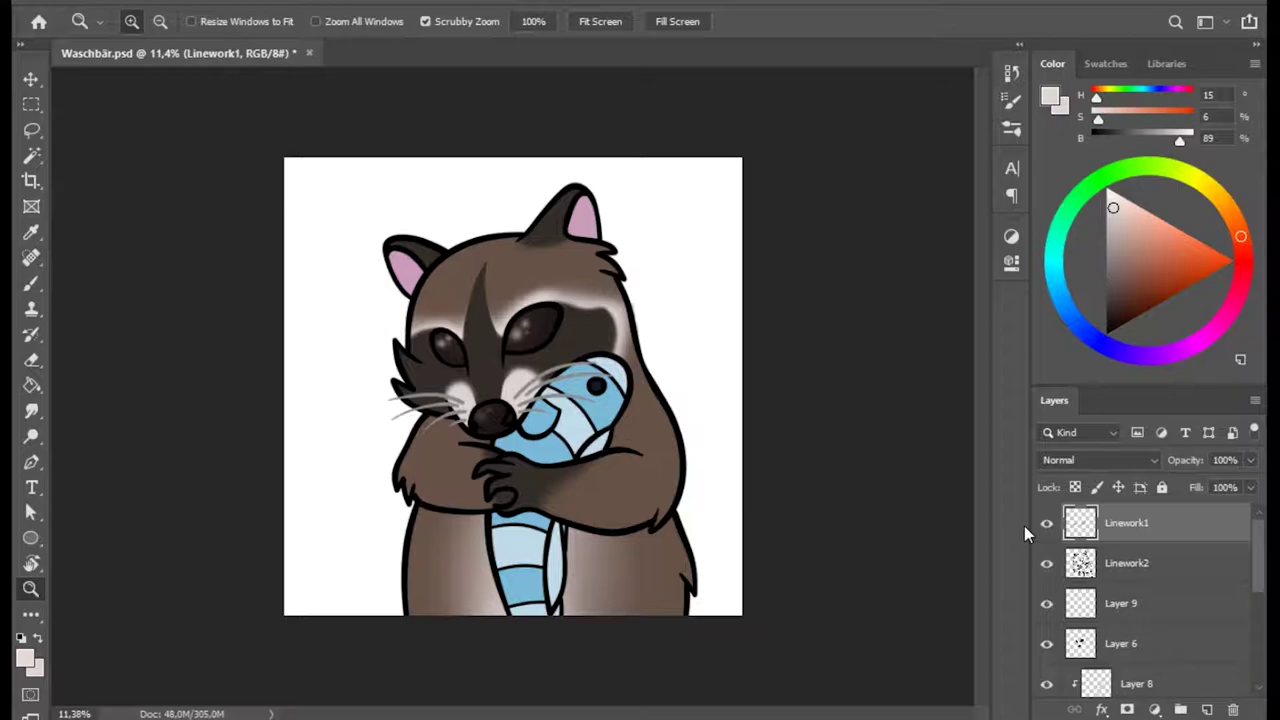
left_click(1207, 709)
left_click(1012, 237)
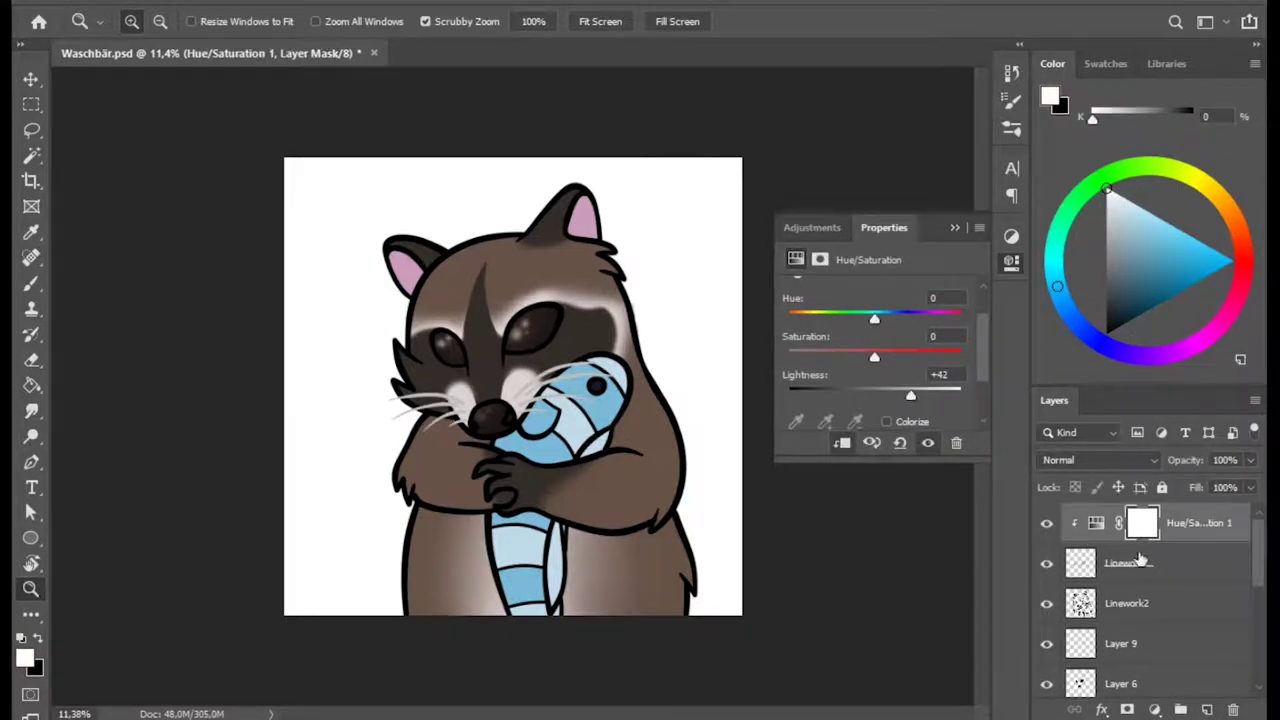
key("ctrl+z")
- Add a small soft highlight in pale blue-grey (H 226, S 7, B 88) to the fish's eye on Layer 9 with a 29 px brush
left_click(1120, 603)
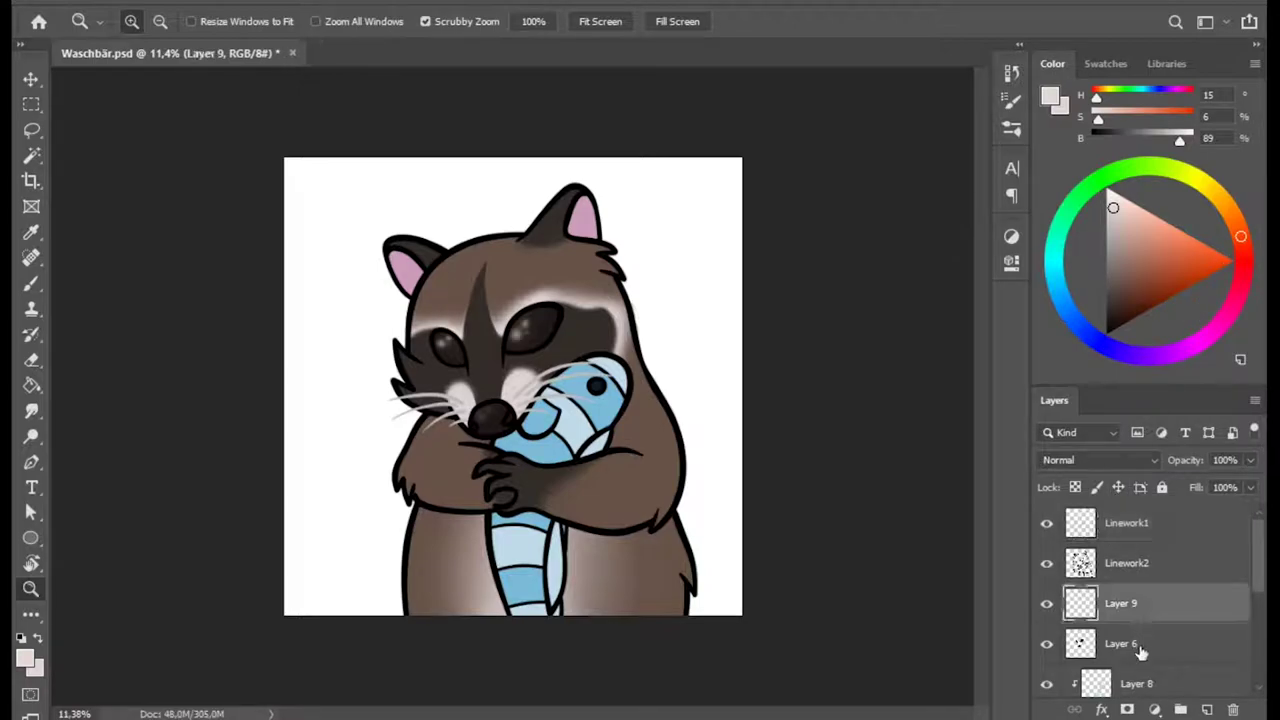
scroll(1140, 620, "down", 2)
scroll(578, 410, "down", 2)
scroll(578, 410, "up", 7)
key("b")
left_click(578, 410, "alt")
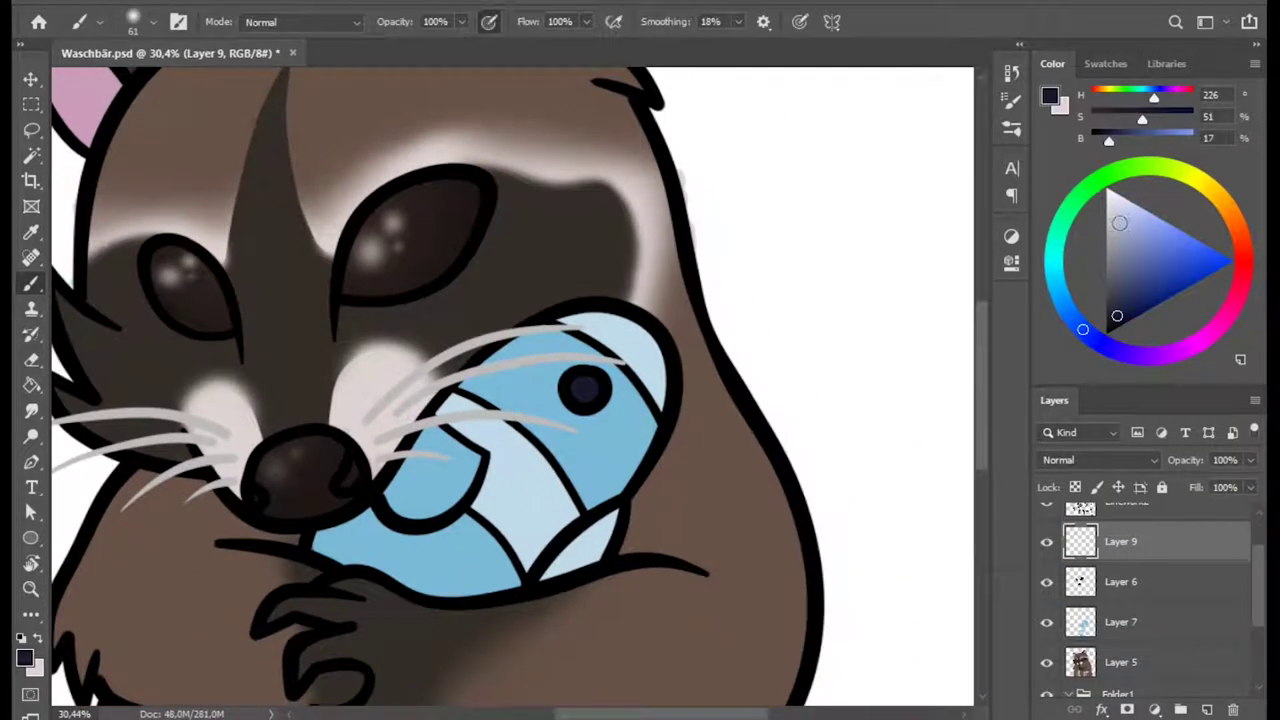
right_click(582, 402)
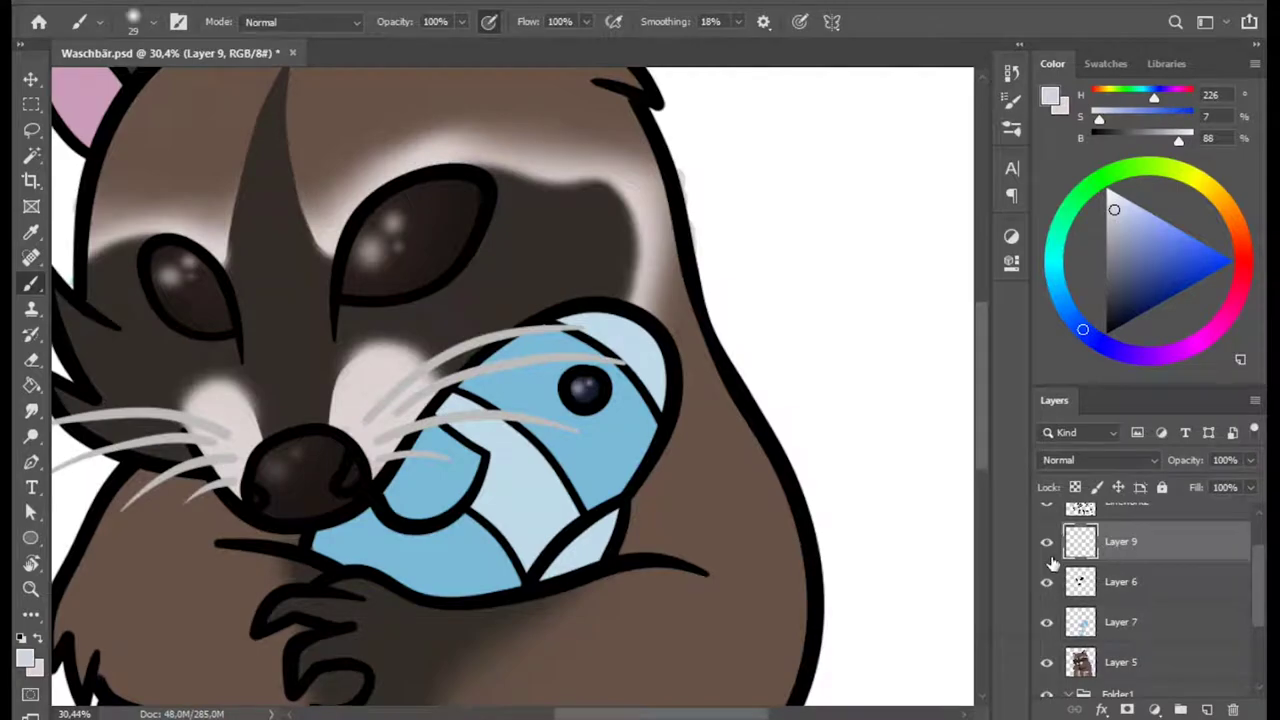
- Group the colour layers and create a second group above them holding two new empty layers
key("z")
key("ctrl+minus")
key("ctrl+minus")
key("ctrl+minus")
left_click(1143, 666, "shift")
key("ctrl+g")
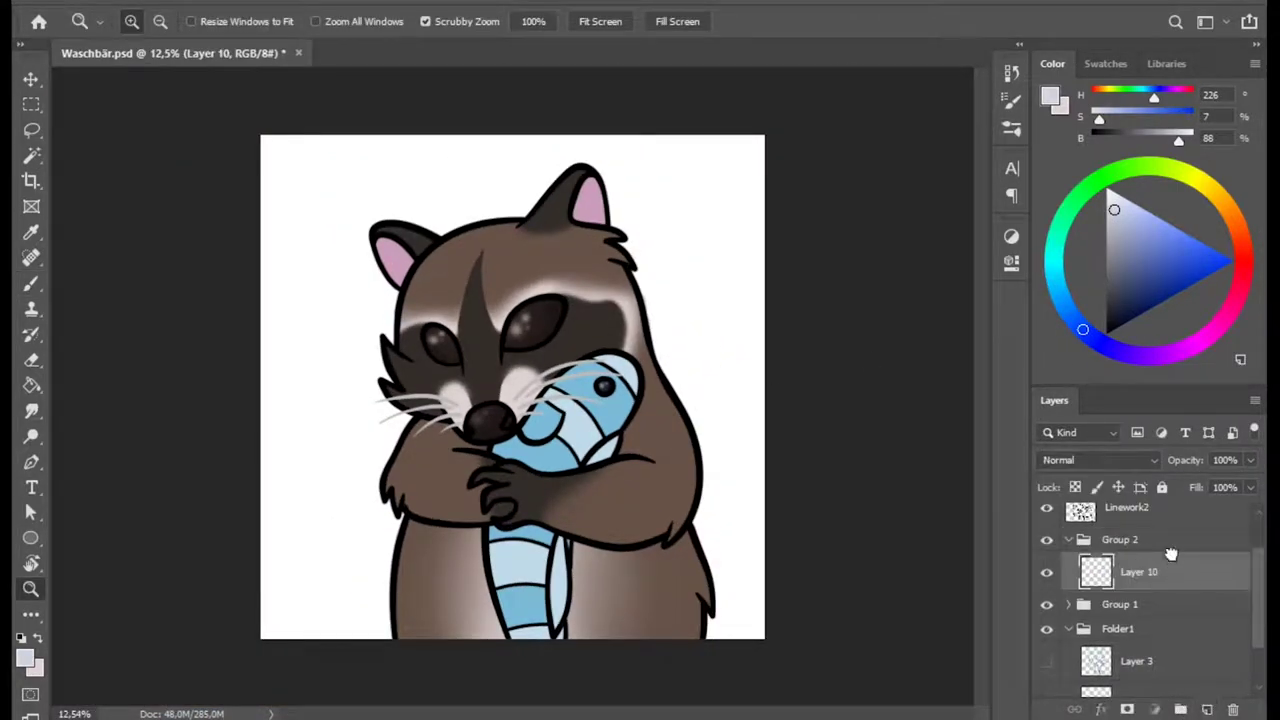
key("ctrl+alt+shift+n")
- Hide the Group 1 and Folder1 colours and select the raccoon's silhouette with the Magic Wand, leaving Layer 10 active
left_click(1125, 645)
key("w")
left_click(720, 275)
left_click(1046, 644)
left_click(1139, 612)
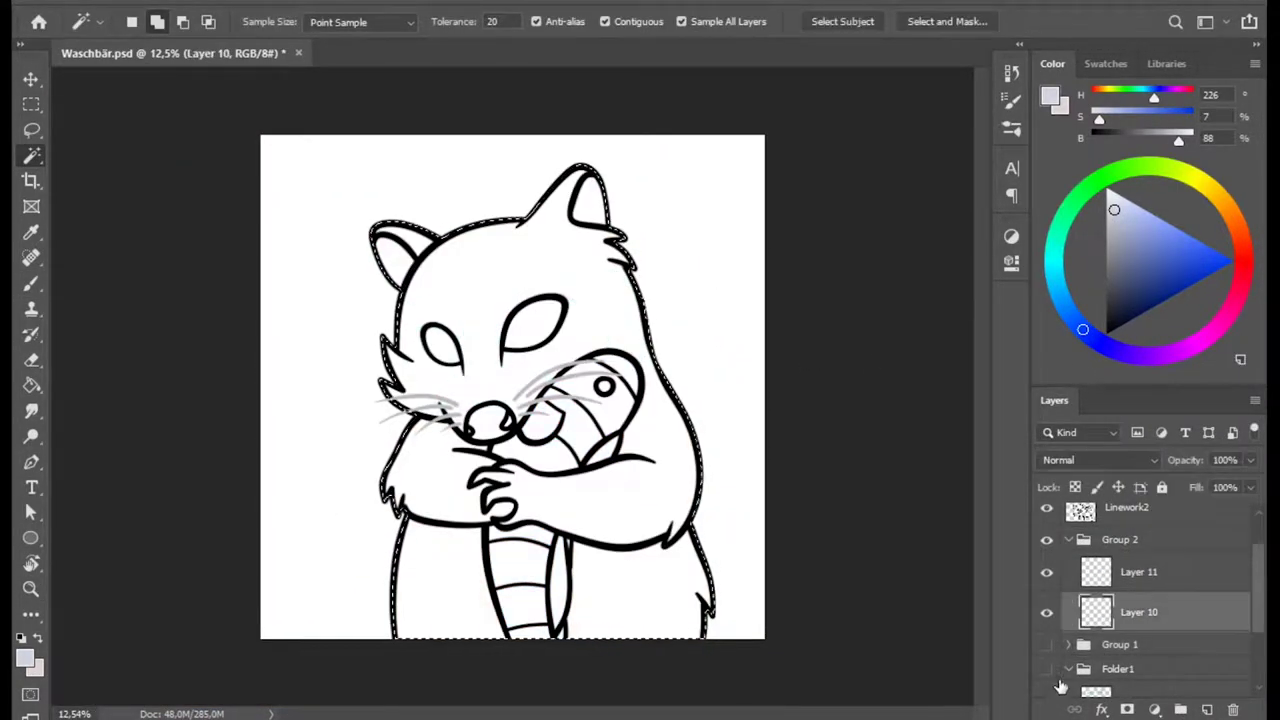
left_click(1046, 669)
scroll(1150, 600, "down", 1)
- Fill the selected silhouette on Layer 10 with mid grey (S 0, B 46) and deselect
left_click(1068, 626)
left_click(1110, 540)
left_click(1110, 588)
key("g")
left_click(620, 215)
key("ctrl+d")
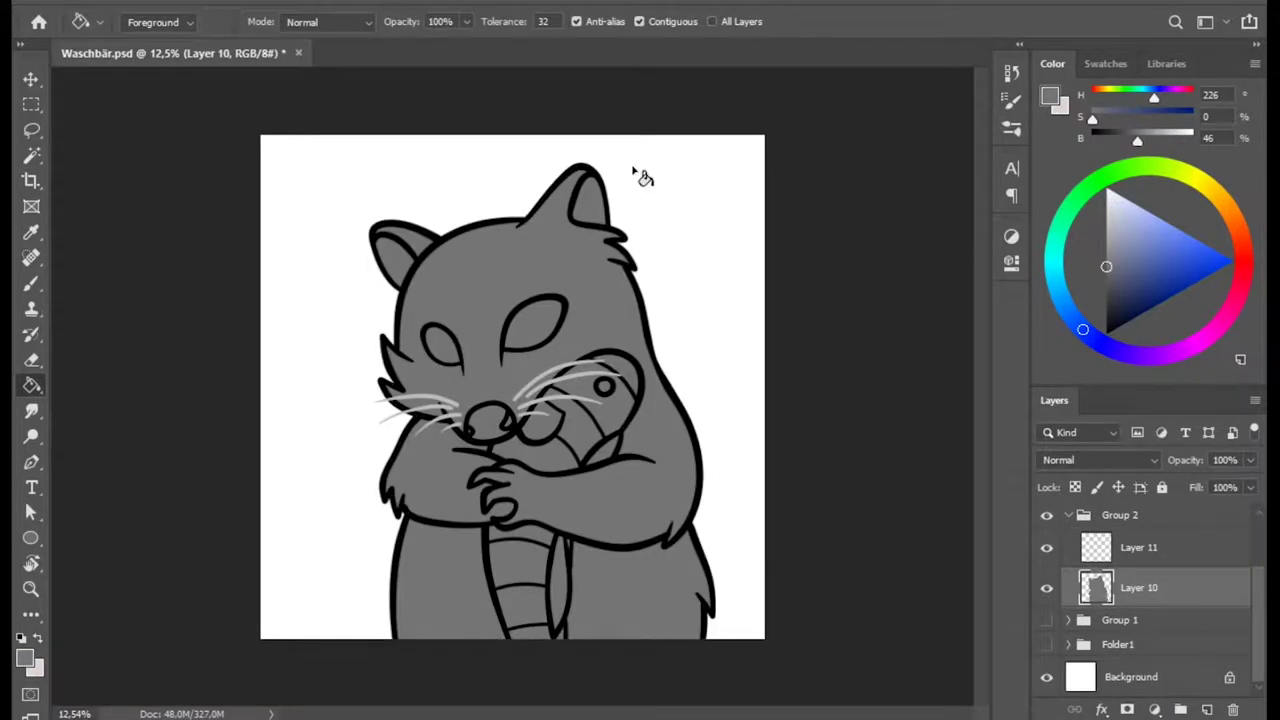
- Select the head, back and front arm with the Magic Wand and set a soft 480 px eraser
key("w")
left_click(604, 290)
key("b")
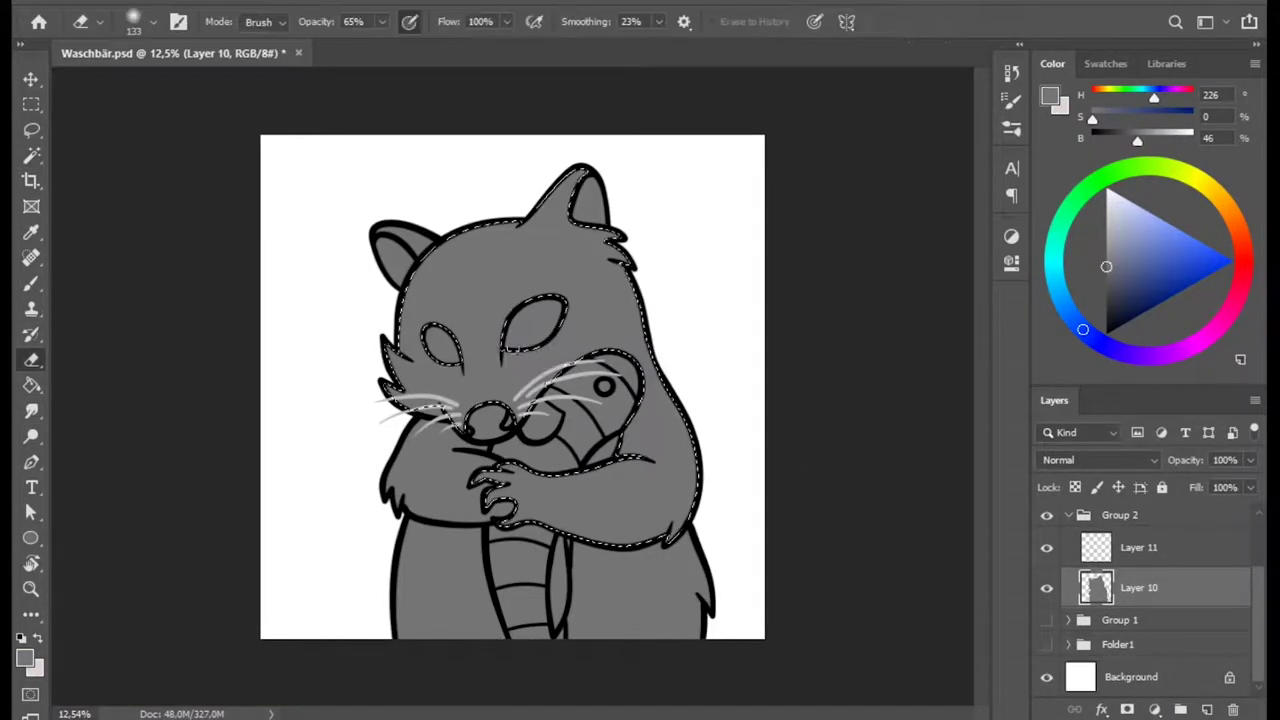
right_click(522, 338)
key("Return")
key("e")
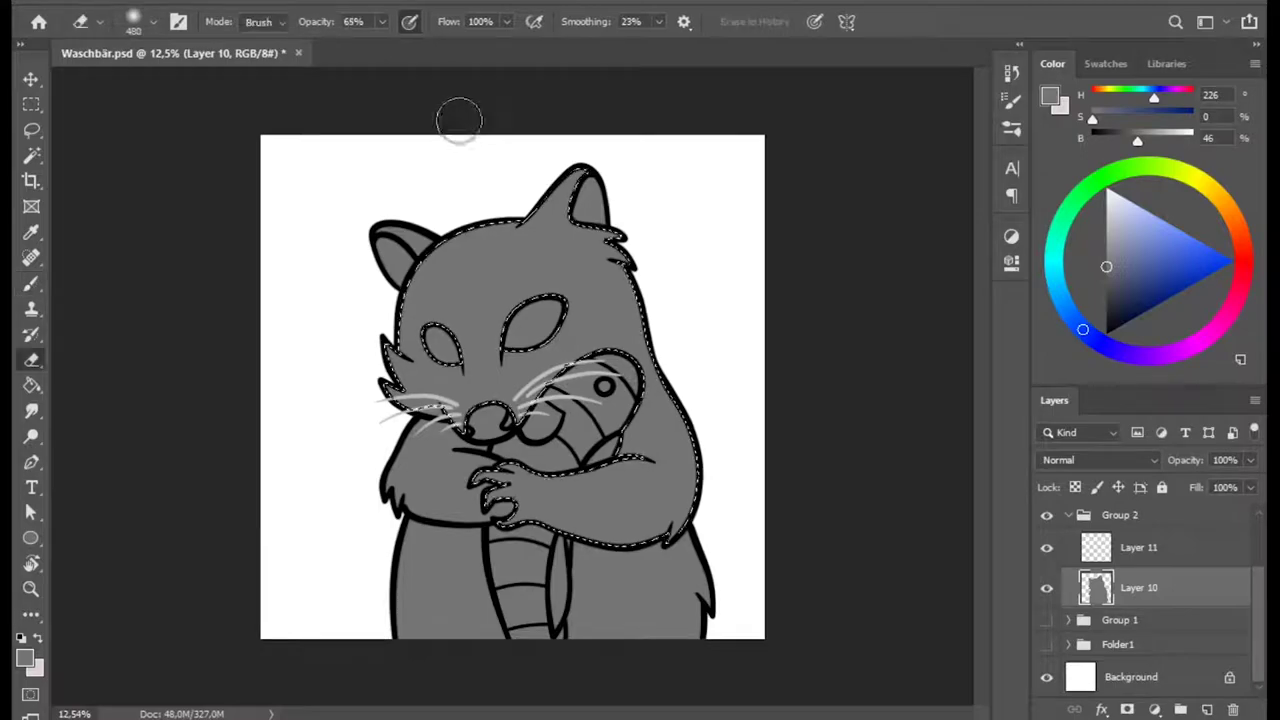
- Softly erase the grey over the face and front forearm on Layer 10, reducing the eraser to 432 px
left_click_drag(470, 260, 520, 360)
right_click(551, 292)
key("Return")
mouse_move(520, 300)
left_mouse_down()
mouse_move(471, 286)
mouse_move(457, 300)
mouse_move(480, 300)
left_mouse_up()
right_click(631, 403)
left_click_drag(844, 451, 808, 449)
key("Return")
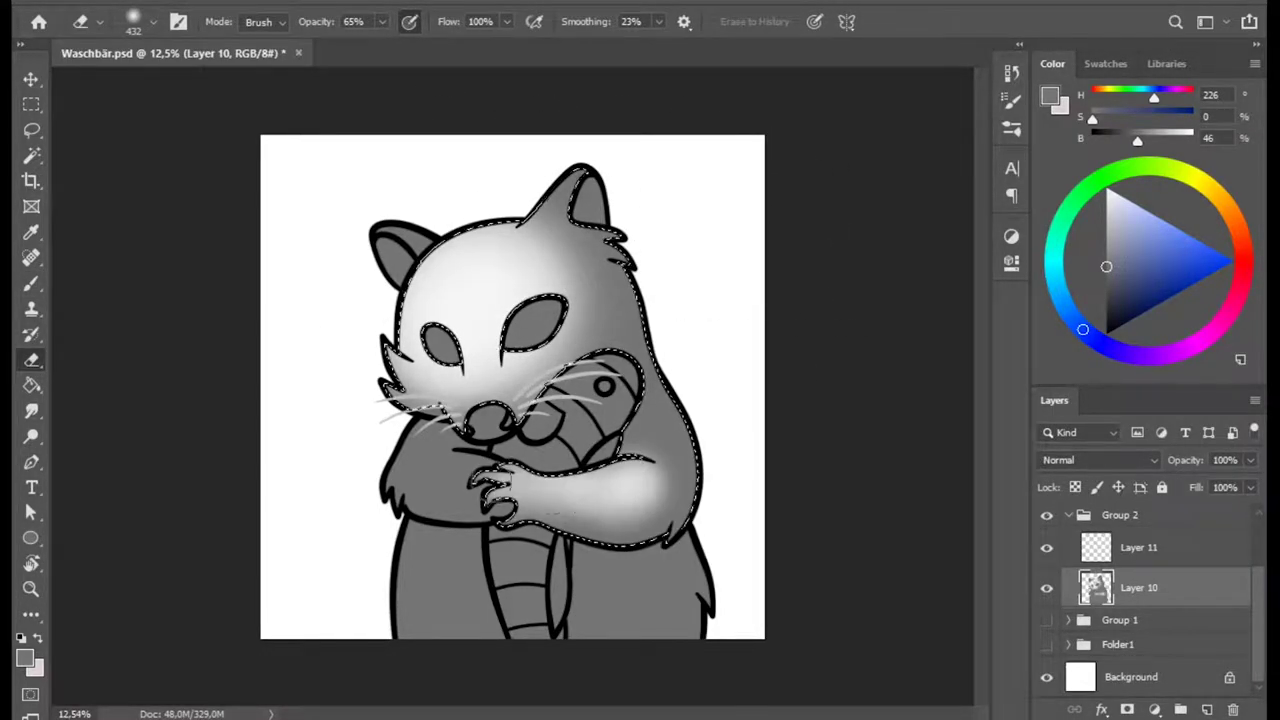
- Brush grey back beside the muzzle and cheek, and erase more grey above the larger eye and up the ear
key("b")
left_click_drag(528, 370, 588, 313)
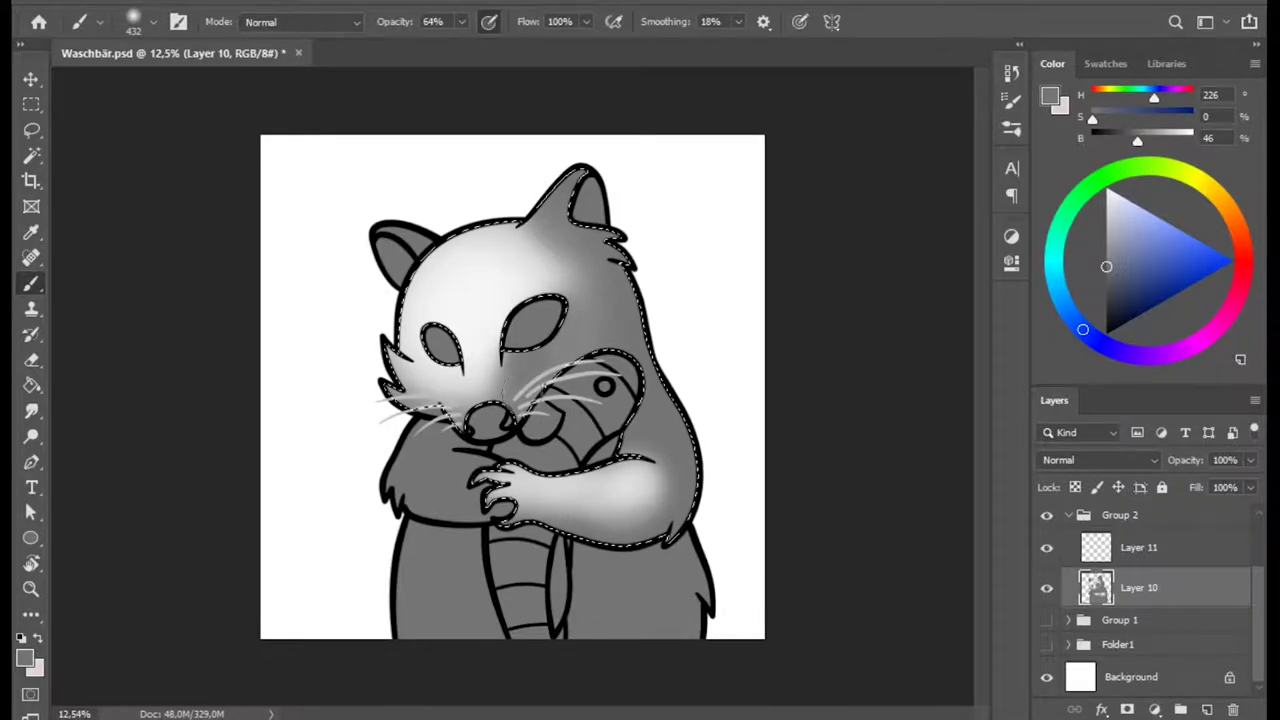
left_click_drag(398, 385, 432, 402)
key("e")
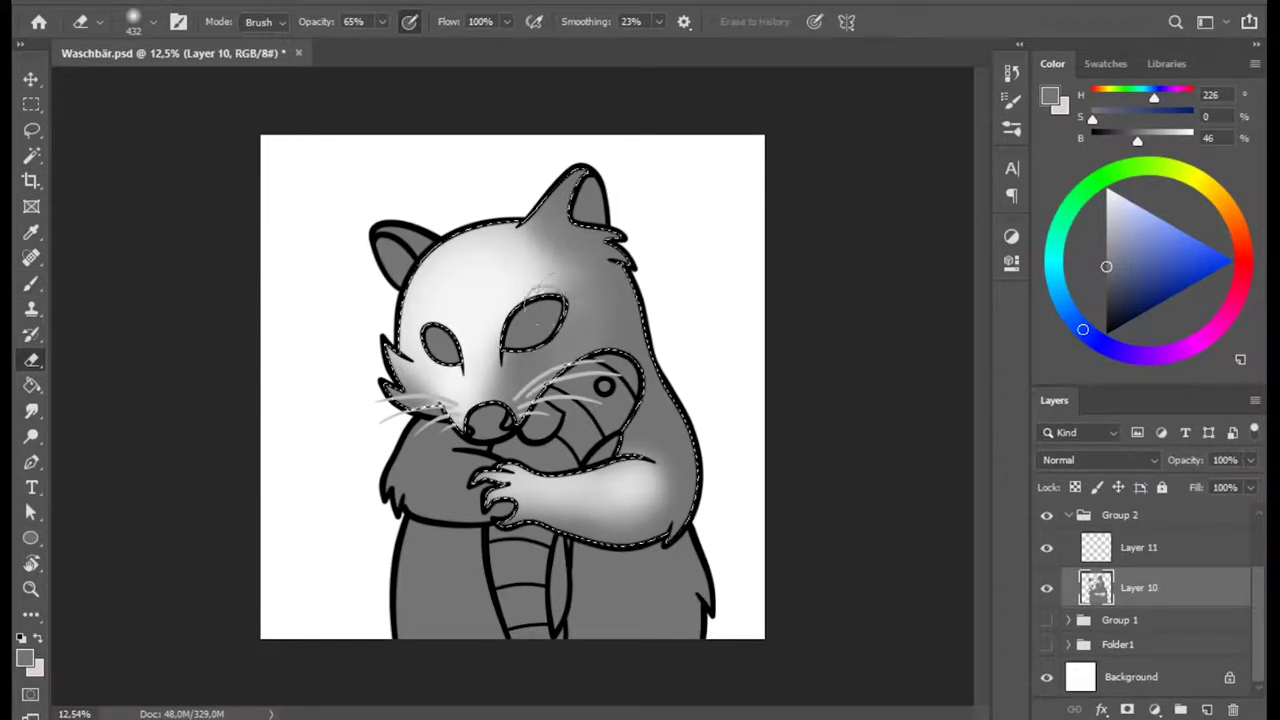
mouse_move(553, 284)
left_mouse_down()
mouse_move(431, 358)
mouse_move(516, 223)
left_mouse_up()
mouse_move(580, 282)
left_mouse_down()
mouse_move(545, 322)
mouse_move(607, 315)
left_mouse_up()
key("b")
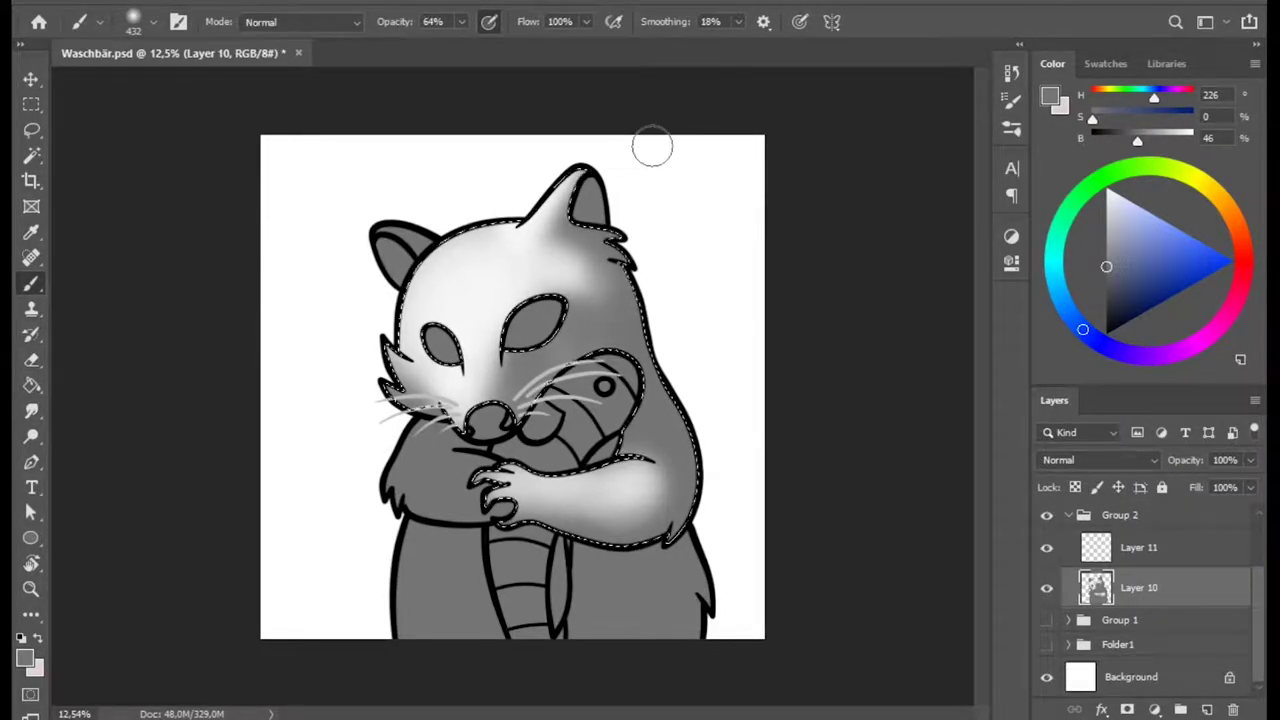
- Refine the light areas around the muzzle and paw on Layer 10 with a soft 127 px eraser
right_click(541, 469)
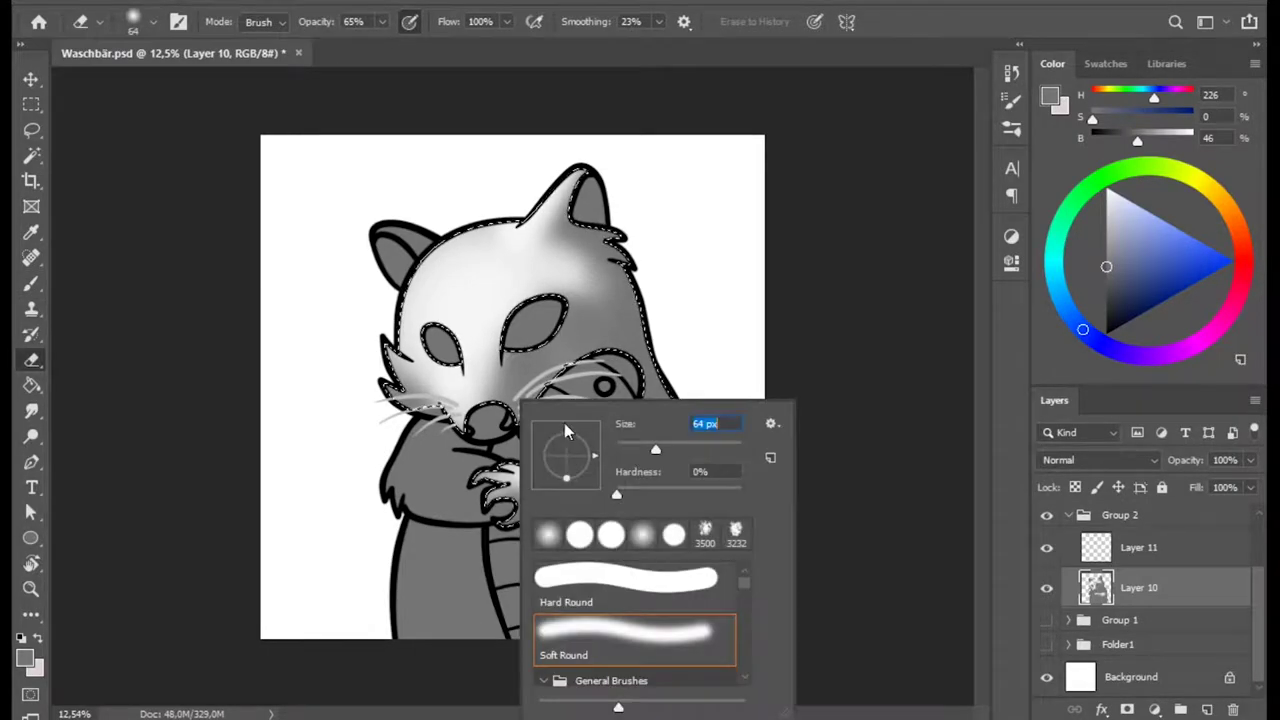
type("130")
key("Return")
scroll(457, 509, "down", 3)
scroll(441, 556, "up", 5)
key("e")
key("b")
key("e")
scroll(983, 466, "up", 1)
scroll(717, 465, "down", 1)
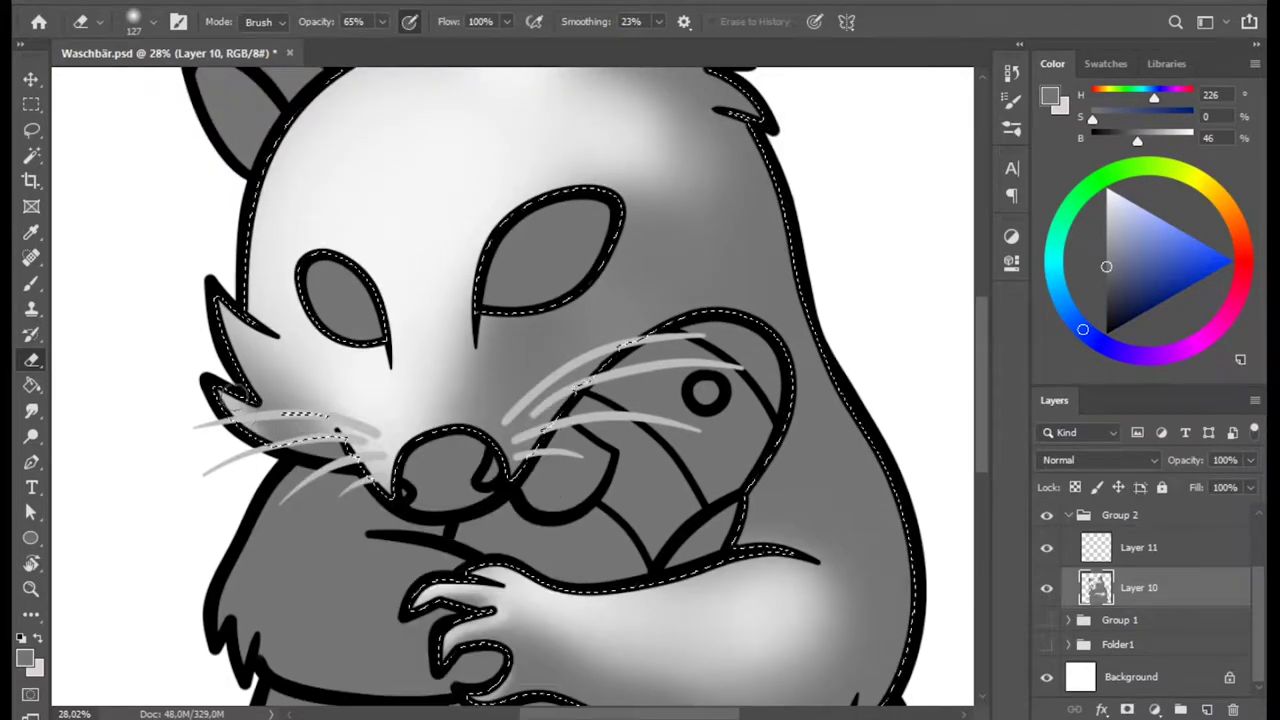
- Paint soft black shading on Layer 11 between the larger eye and the fish with a 432 px brush
key("z")
scroll(717, 465, "down", 3)
key("alt+bracketright")
key("d")
key("b")
right_click(717, 465)
key("Escape")
left_click(1047, 548)
key("alt+bracketleft")
left_click(697, 428, "alt")
left_click(1047, 548)
key("alt+bracketright")
key("d")
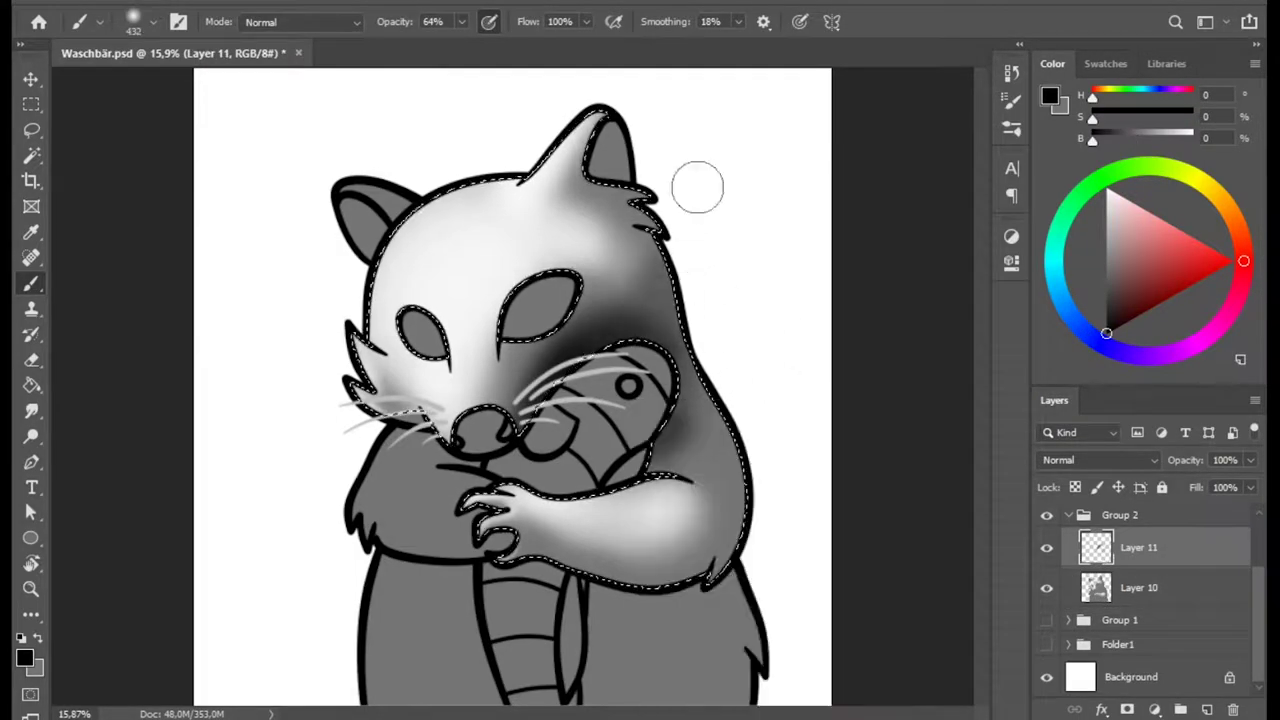
- Extend the black shading on Layer 11 down the back and around the front elbow, softening it with brush and eraser
key("e")
right_click(690, 465)
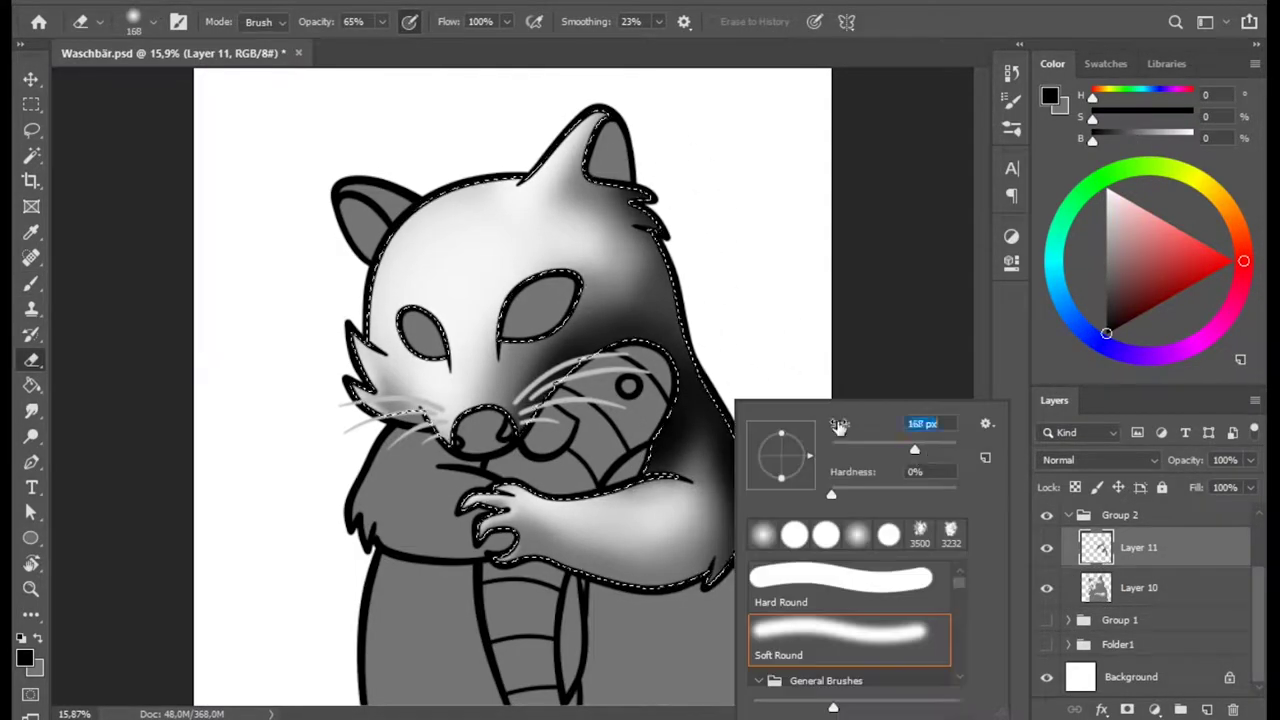
key("Escape")
key("b")
right_click(716, 491)
key("Escape")
key("e")
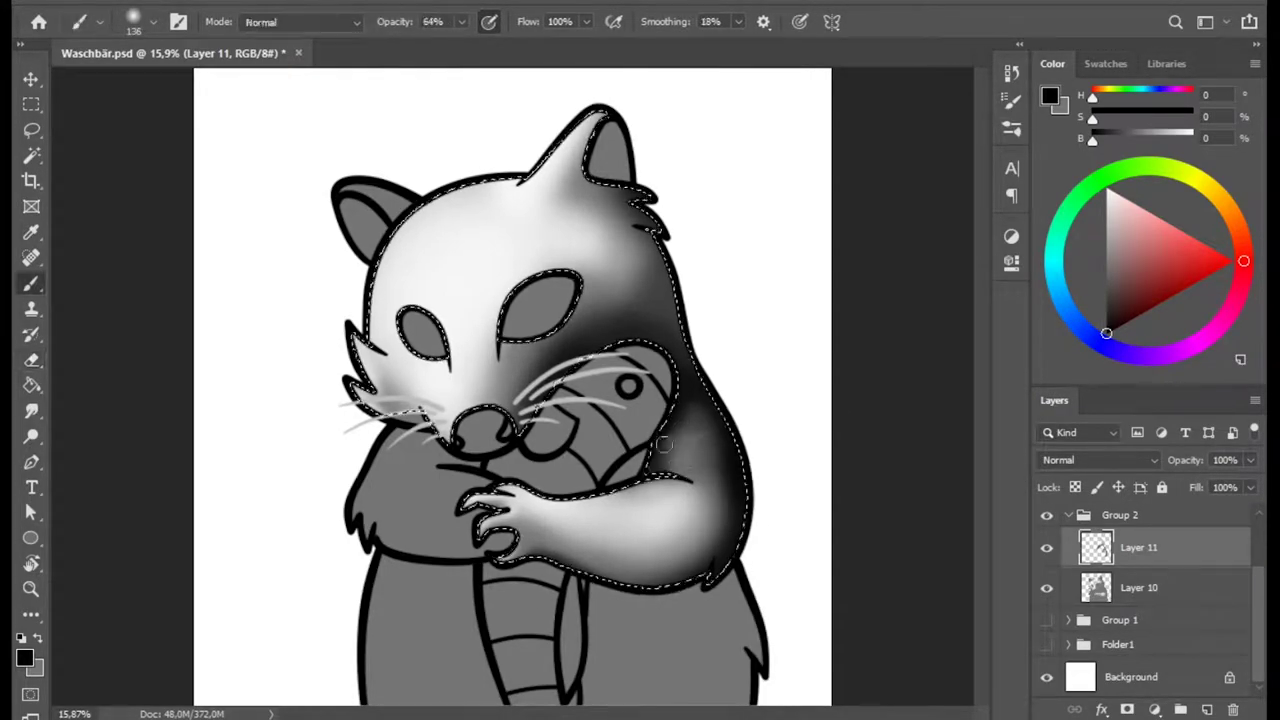
key("b")
right_click(770, 312)
key("Escape")
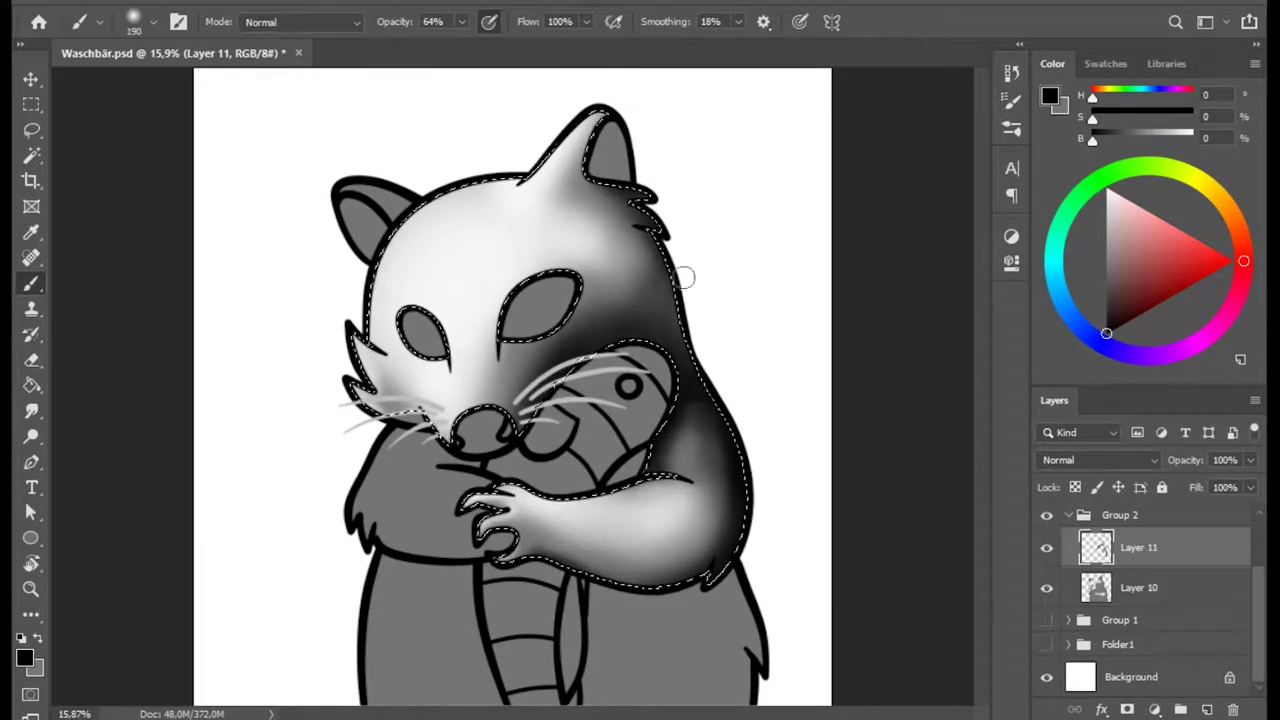
- Select the eyes, nose and ear areas with the Magic Wand and erase the grey inside the eyes on Layer 10
key("w")
left_click(486, 463)
left_click(372, 235)
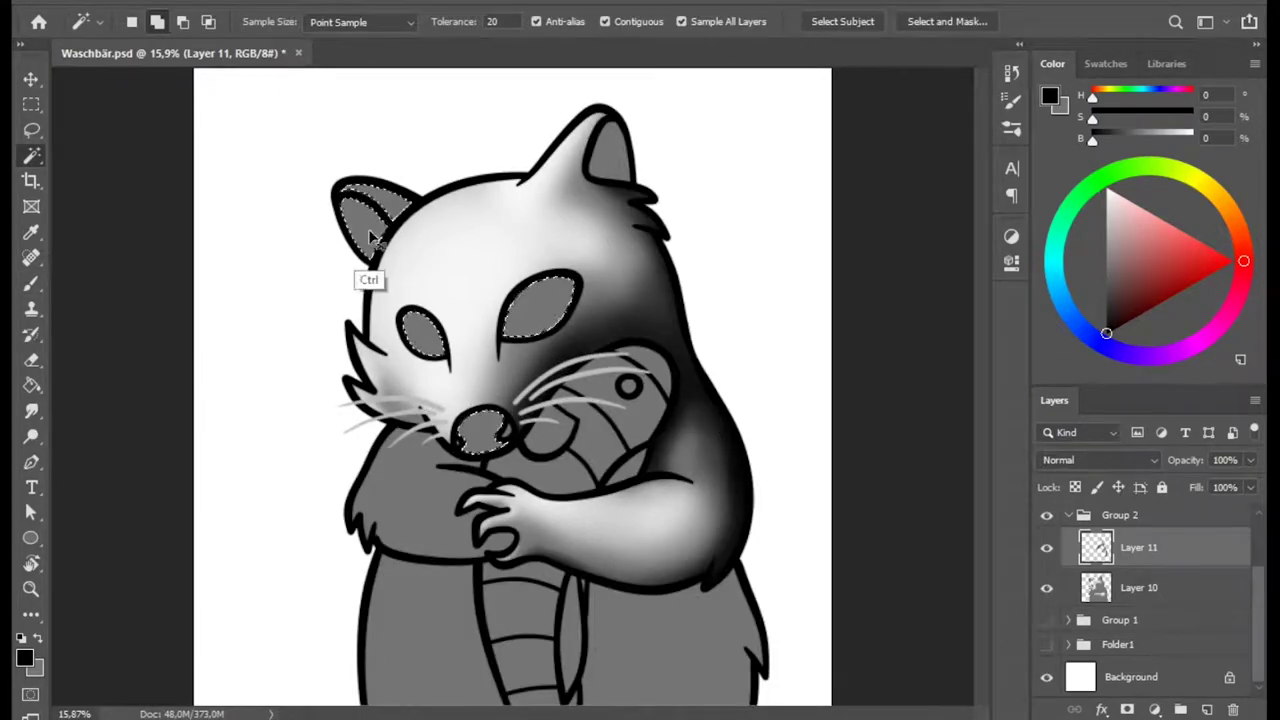
left_click(1138, 587)
key("e")
right_click(636, 324)
key("Escape")
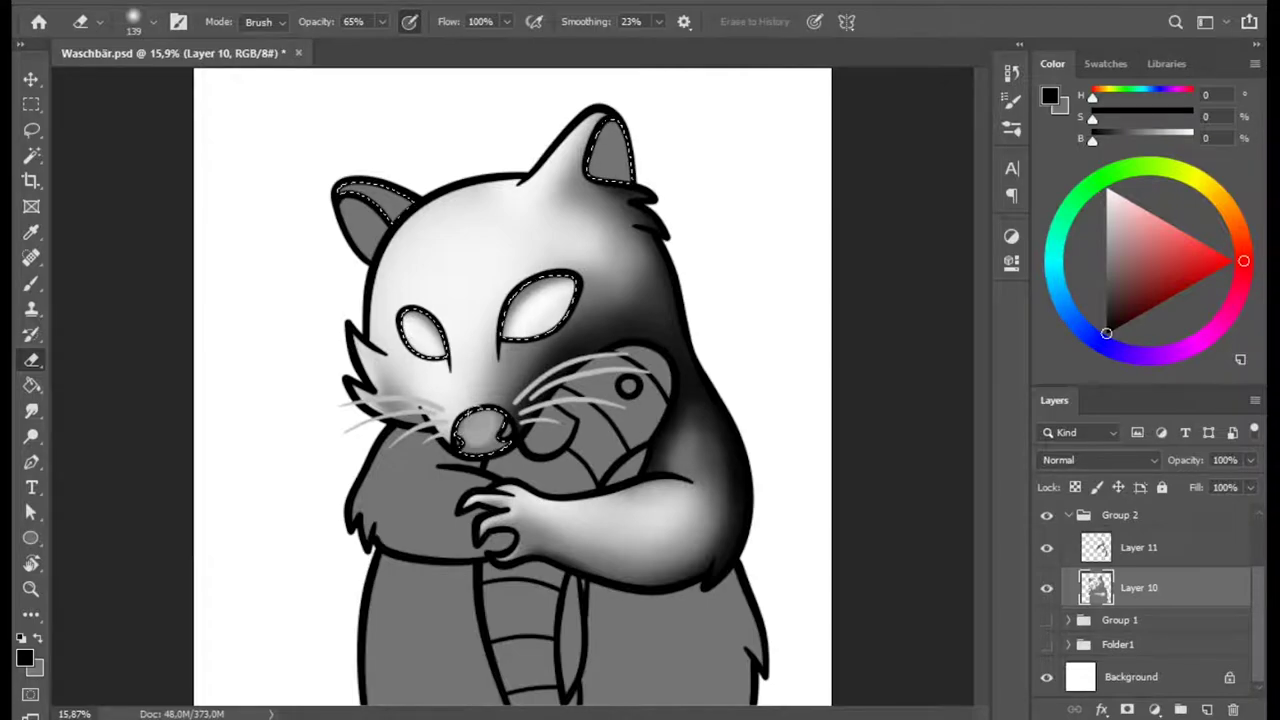
- Shade both ears with soft black on Layer 11 and lighten the back of the smaller ear on Layer 10
key("b")
left_click(1138, 550)
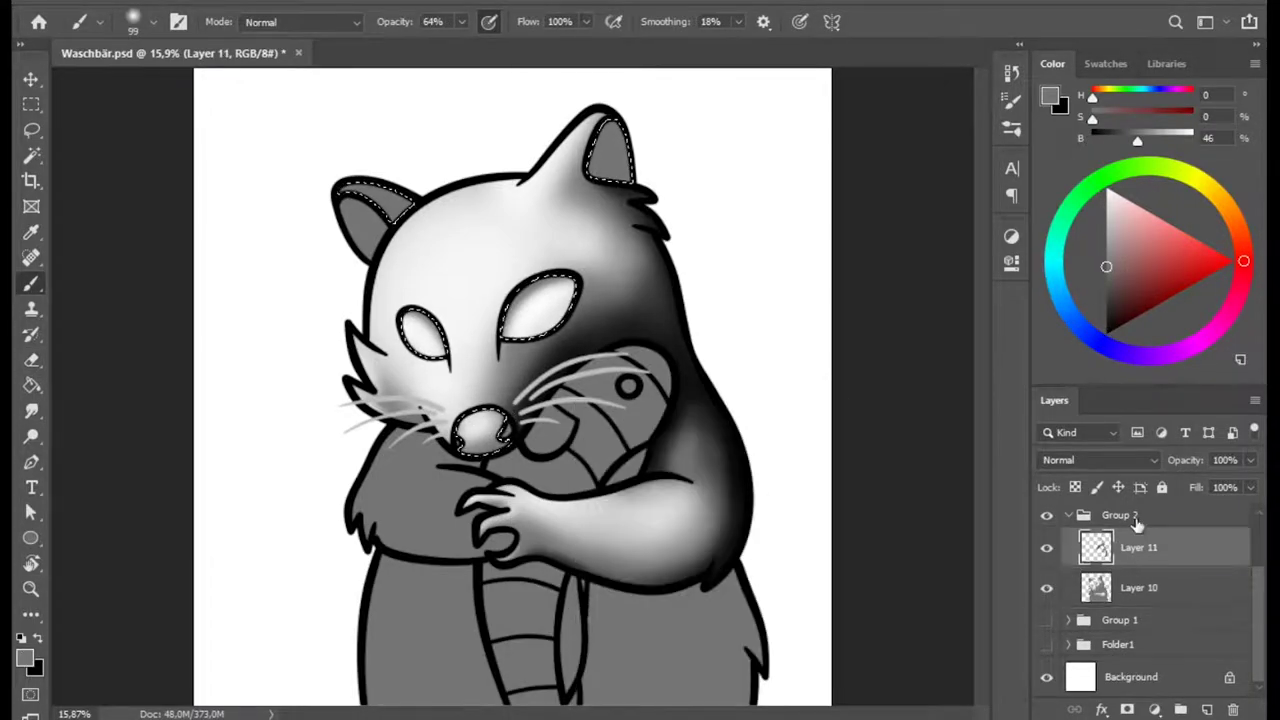
right_click(505, 444)
key("Escape")
left_click(1138, 587)
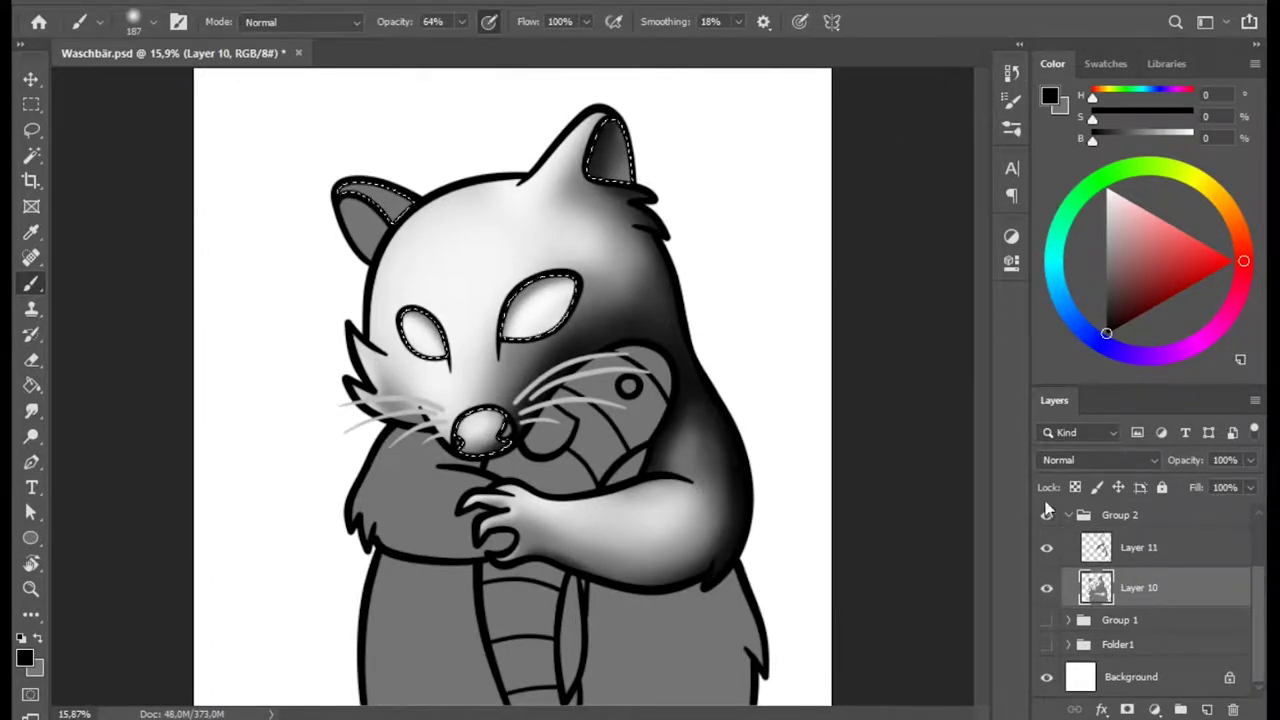
key("e")
key("alt+bracketright")
key("b")
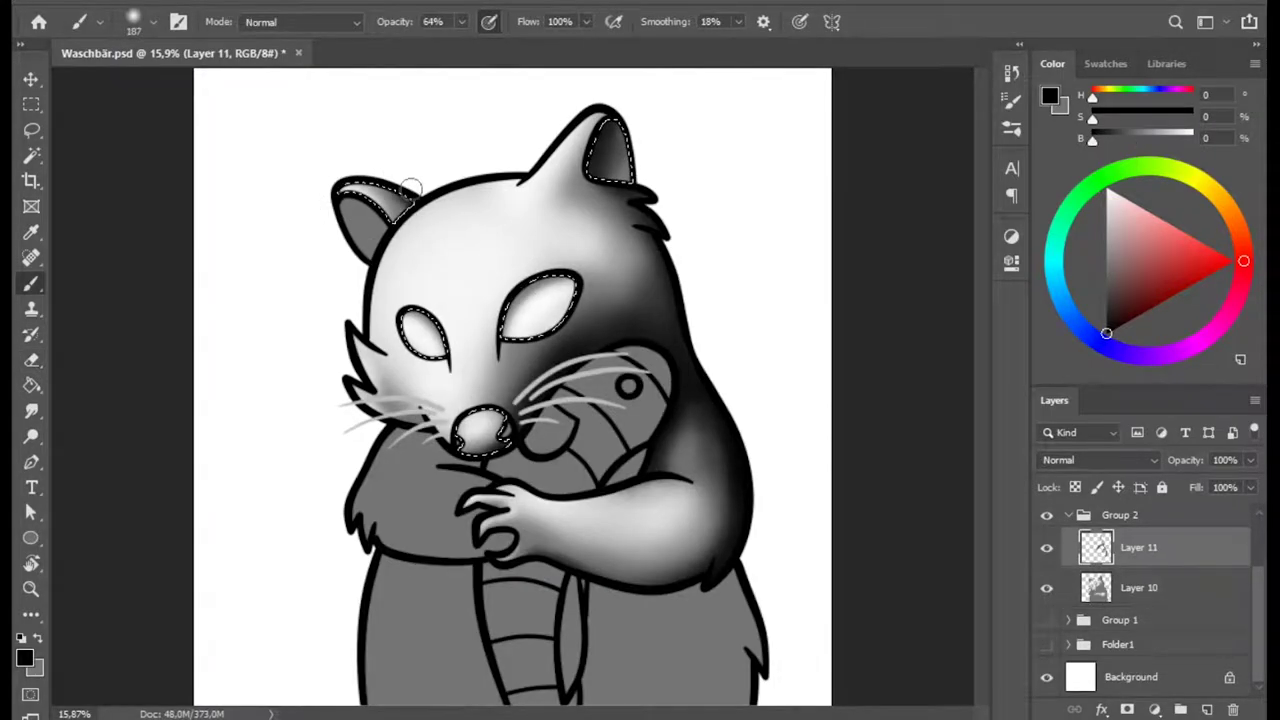
- Select the far arm and remaining inner ear, then lighten them on Layer 10 with a soft eraser, blending grey back in
key("w")
left_click(453, 630)
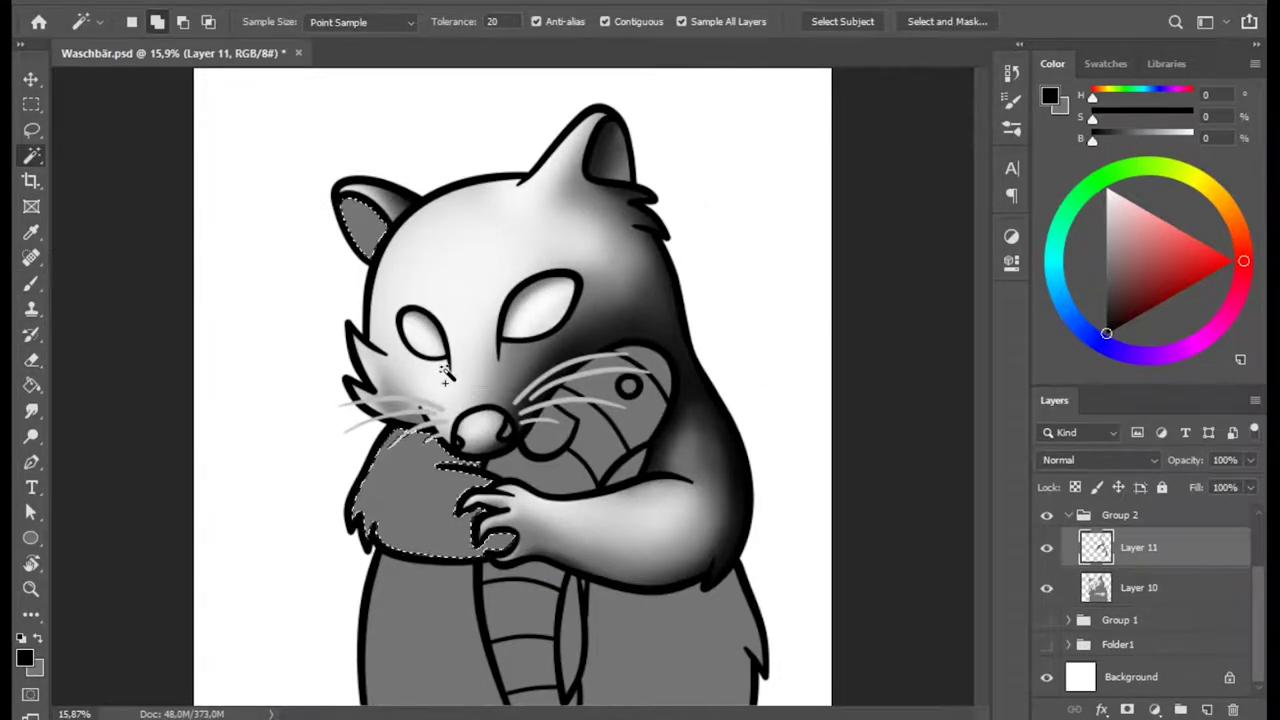
key("alt+bracketleft")
key("e")
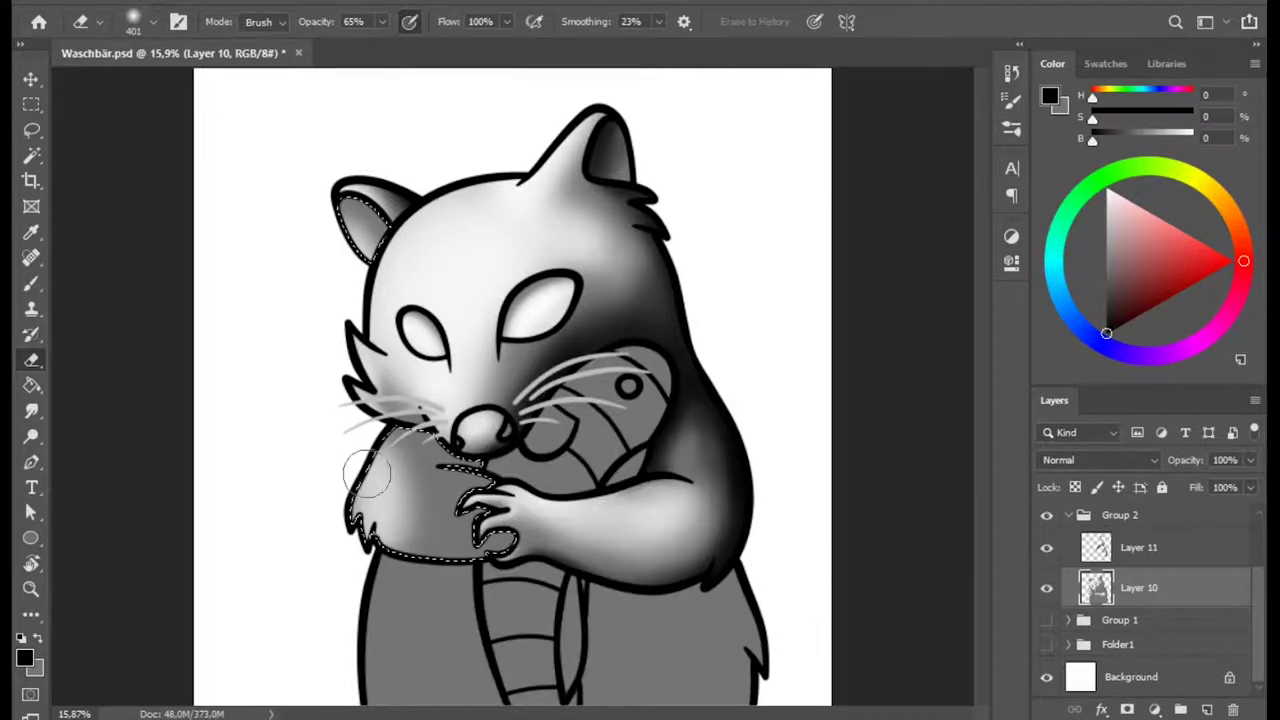
key("b")
mouse_move(370, 545)
left_mouse_down()
mouse_move(479, 522)
mouse_move(405, 400)
left_mouse_up()
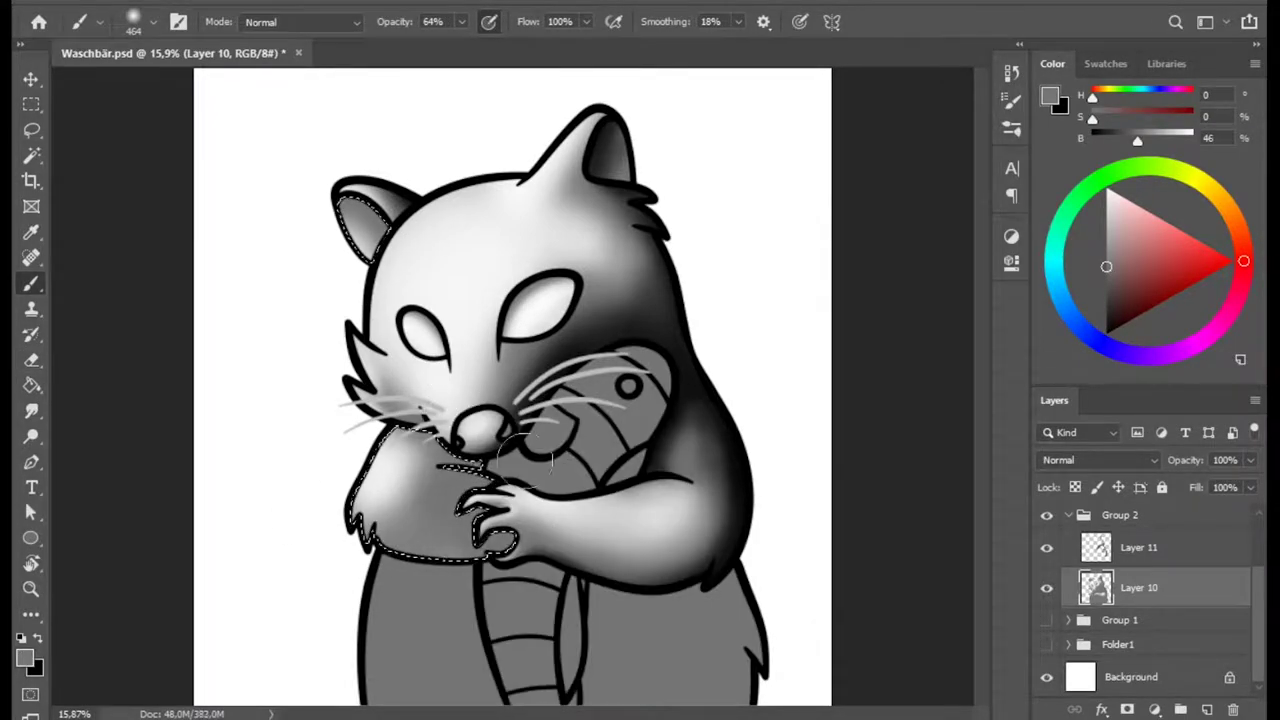
key("e")
right_click(493, 400)
key("Return")
key("b")
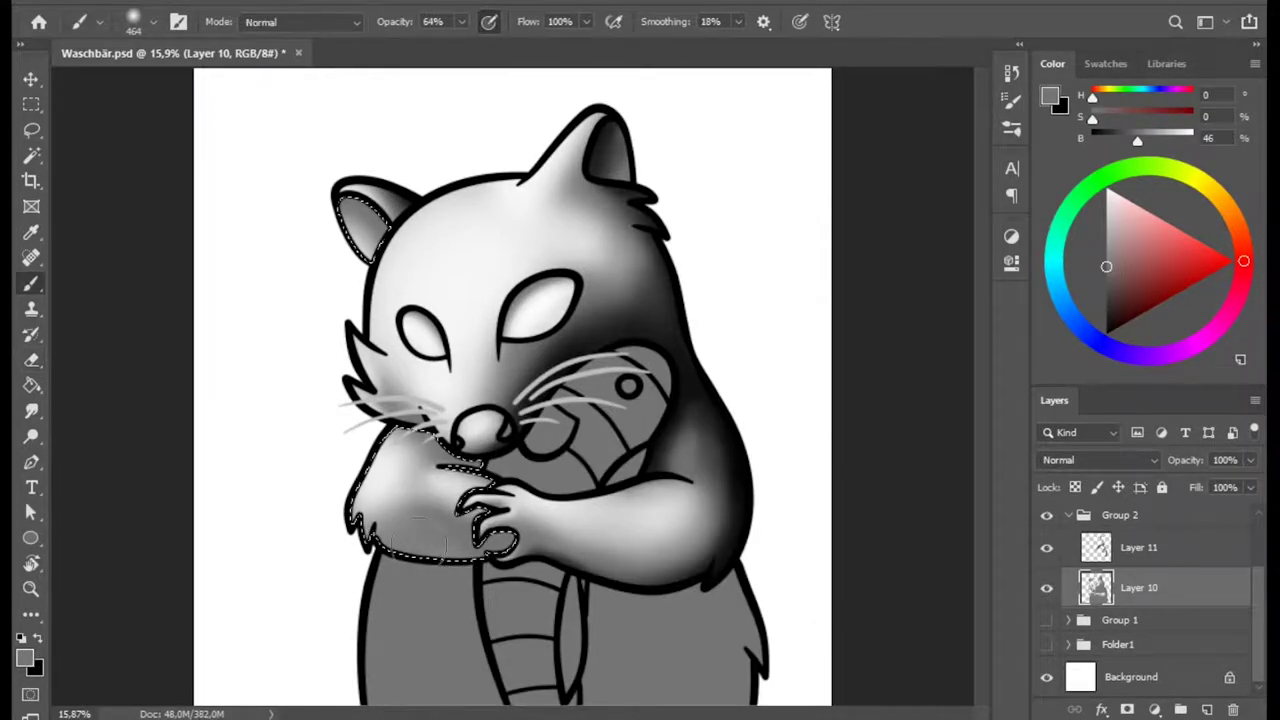
- Shade the far arm's underside in black on Layer 11 with a soft brush of about 171 px and save the file
left_click(1130, 547)
key("d")
right_click(478, 178)
type("171")
key("Return")
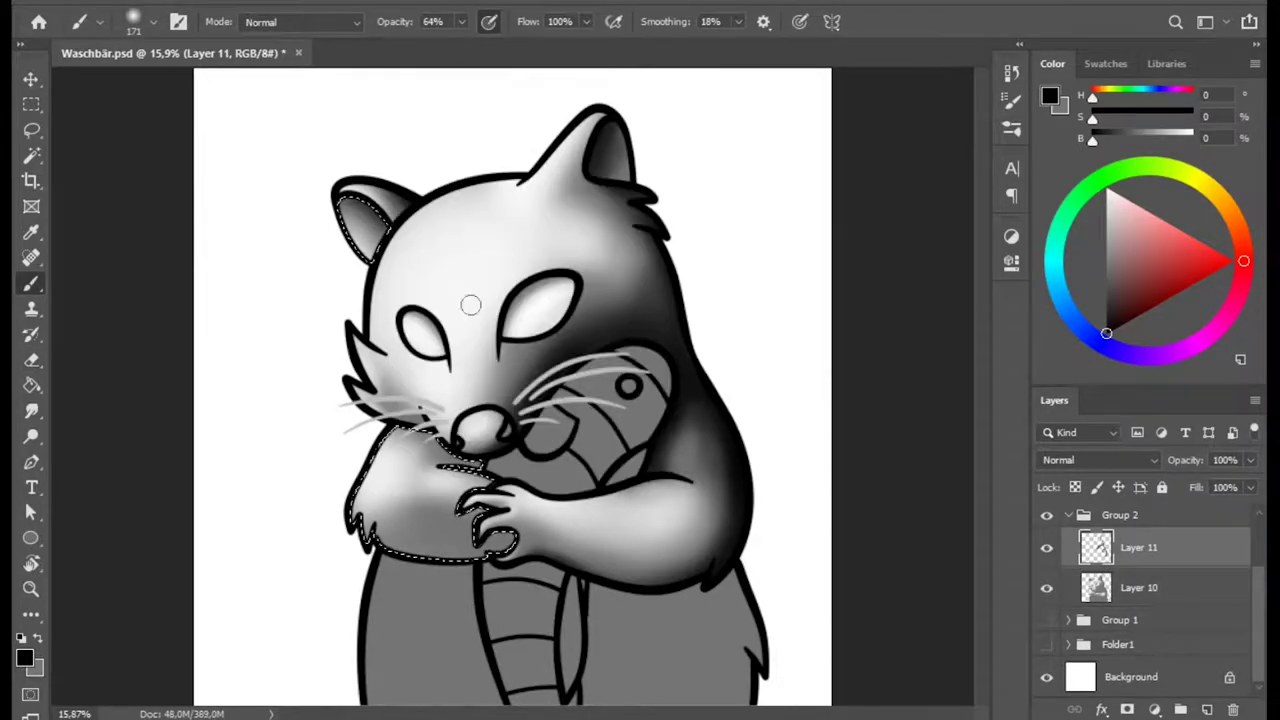
left_click_drag(420, 500, 395, 585)
left_click_drag(412, 637, 497, 462)
key("ctrl+s")
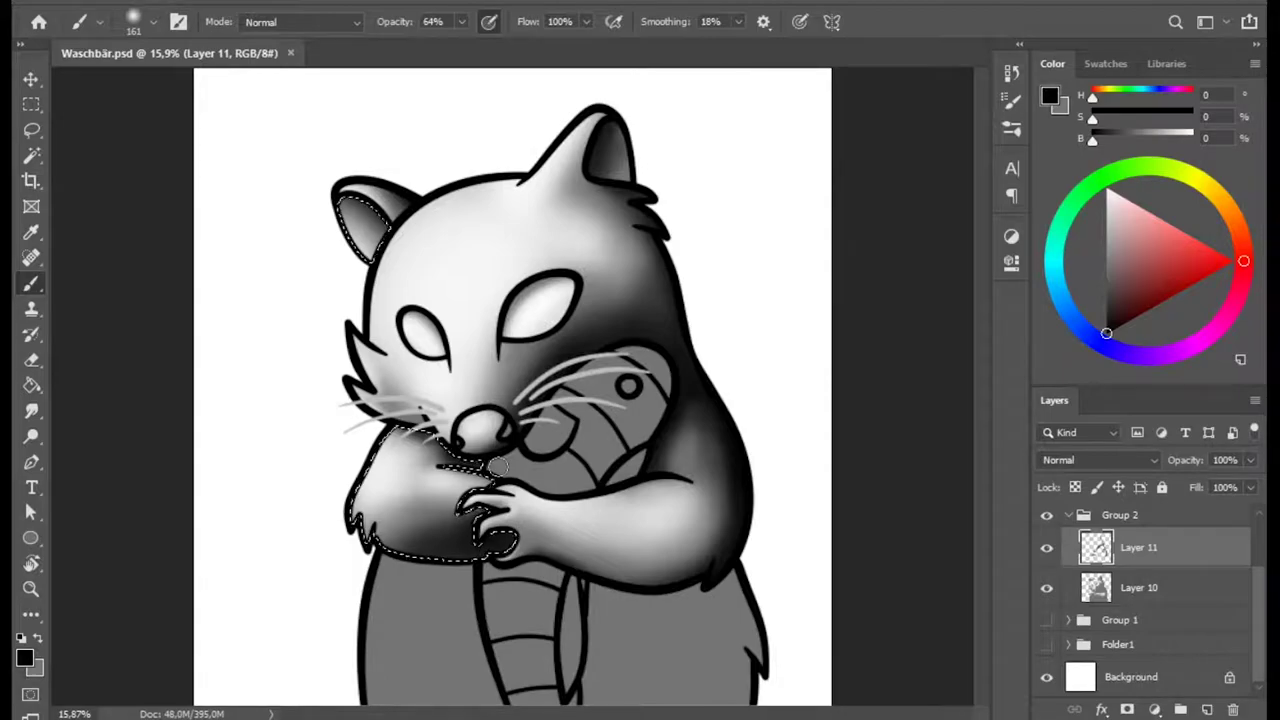
- Select the lower body on both sides of the fish's tail and lighten its far side on Layer 10, sampling the grey
key("w")
key("ctrl+shift+d")
left_click(1092, 598)
key("z")
key("ctrl+minus")
key("e")
mouse_move(447, 640)
left_mouse_down()
mouse_move(457, 678)
mouse_move(420, 625)
left_mouse_up()
key("b")
left_click(420, 625, "alt")
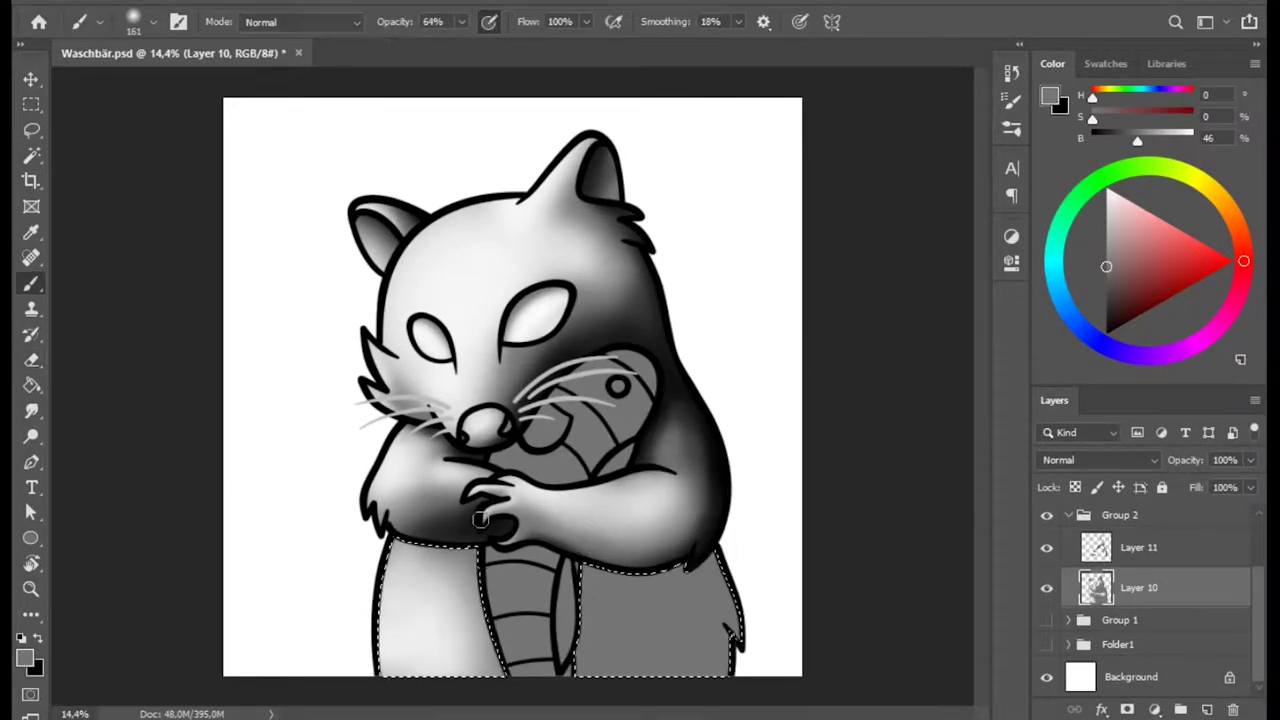
- Paint soft black shading over the lower body beneath the front elbow on Layer 11
key("alt+bracketright")
key("x")
left_click_drag(700, 540, 640, 620)
right_click(670, 496)
mouse_move(670, 496)
left_mouse_down()
mouse_move(620, 537)
mouse_move(582, 716)
left_mouse_up()
left_click_drag(626, 533, 670, 615)
- Select the fish's body segments with the Magic Wand and expand the selection over their outlines
key("w")
left_click(630, 370)
scroll(1172, 555, "up", 2)
left_click(535, 557, "shift")
key("alt+s")
key("m")
key("e")
key("Return")
- Softly erase the grey along the middle of the fish's body on Layer 10 with a 243 px eraser
key("alt+bracketleft")
key("e")
right_click(719, 378)
type("243")
key("Return")
mouse_move(620, 380)
left_mouse_down()
mouse_move(512, 553)
mouse_move(512, 584)
mouse_move(535, 568)
mouse_move(558, 614)
mouse_move(566, 570)
mouse_move(542, 605)
mouse_move(575, 353)
mouse_move(520, 500)
left_mouse_up()
- Blend grey back along the fish's edges and add soft black shading on Layer 11 with a 259 px brush
key("b")
key("e")
key("b")
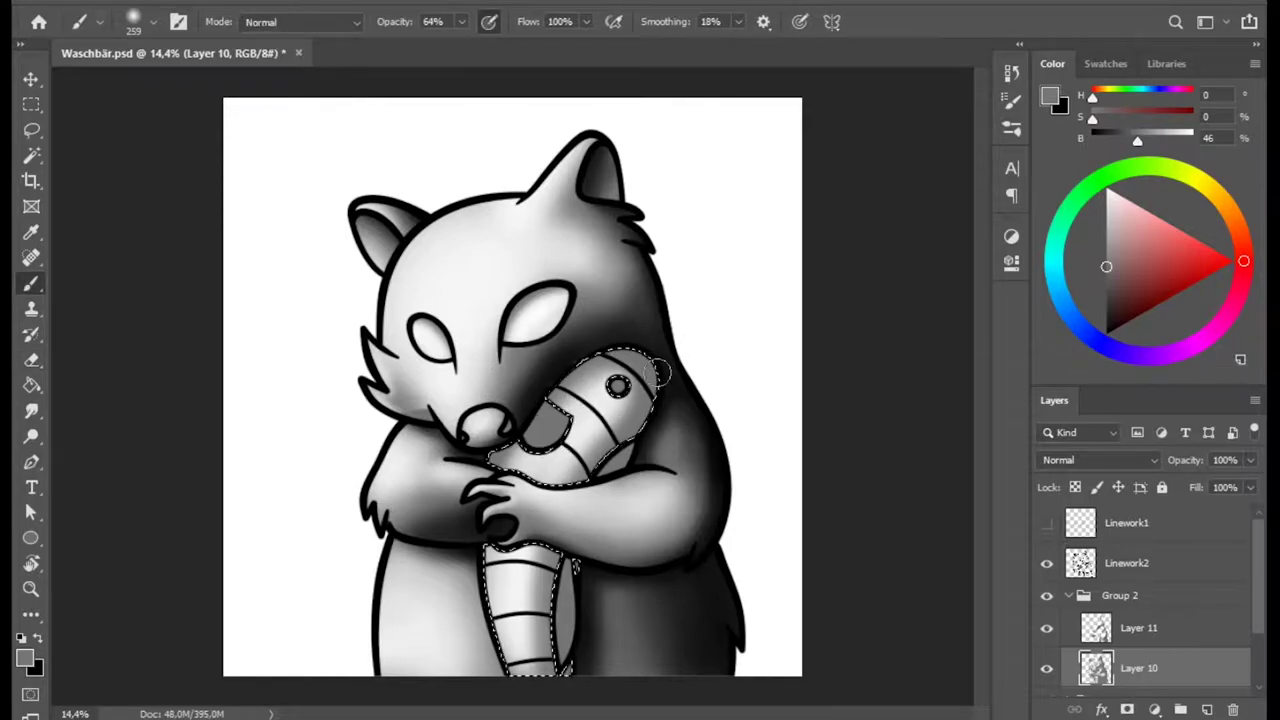
key("d")
key("alt+bracketright")
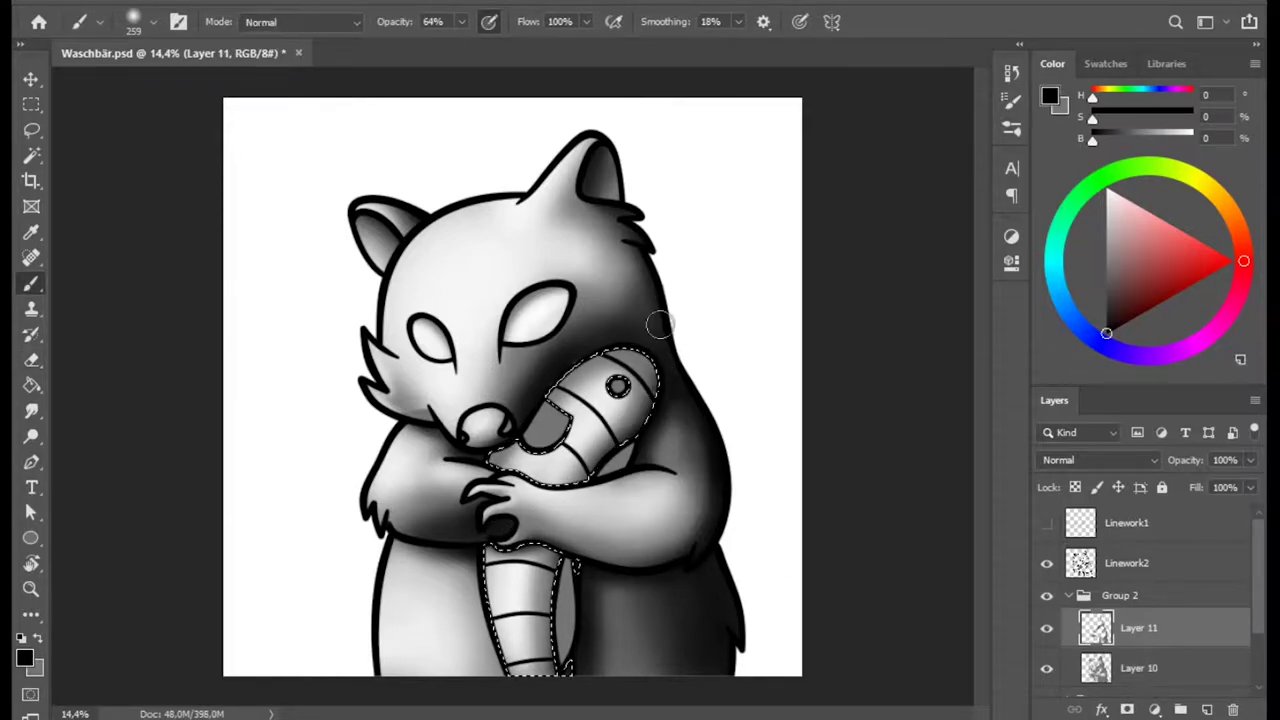
- Select the fish's fins and eye with the Magic Wand and erase their grey on Layer 10 with a 193 px eraser
key("w")
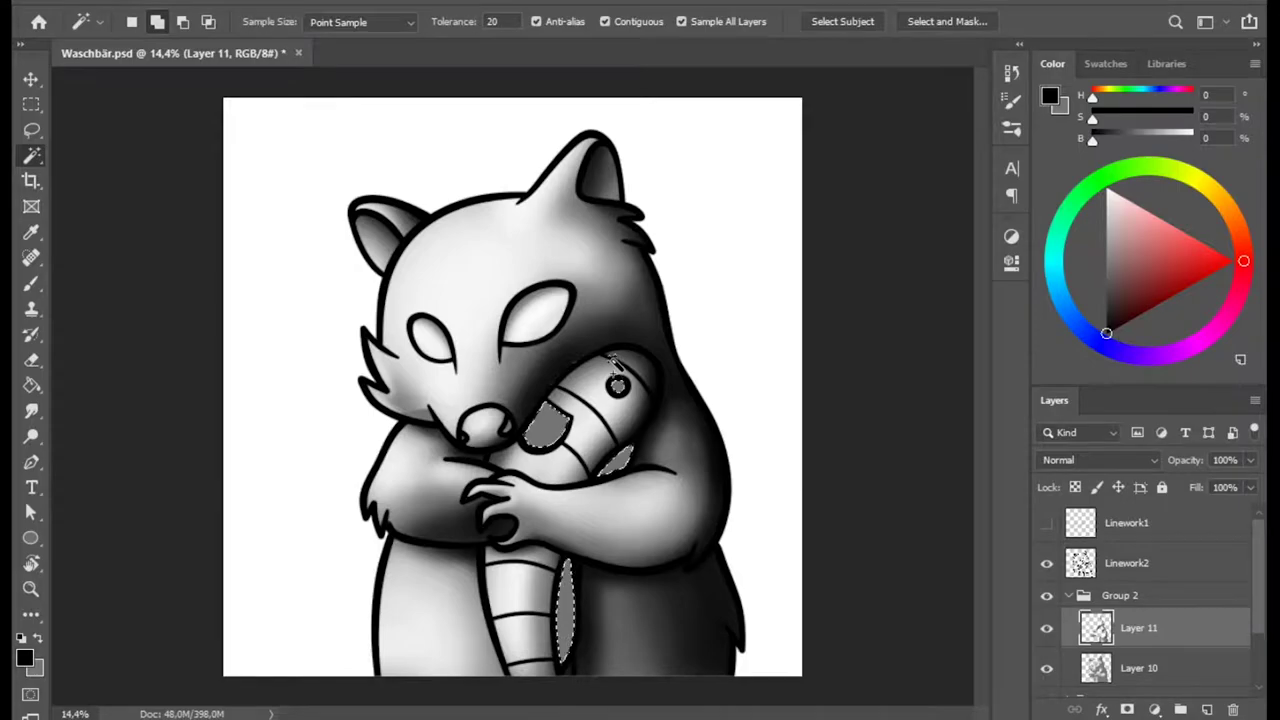
left_click(1097, 667)
key("e")
right_click(632, 402)
left_click(530, 452)
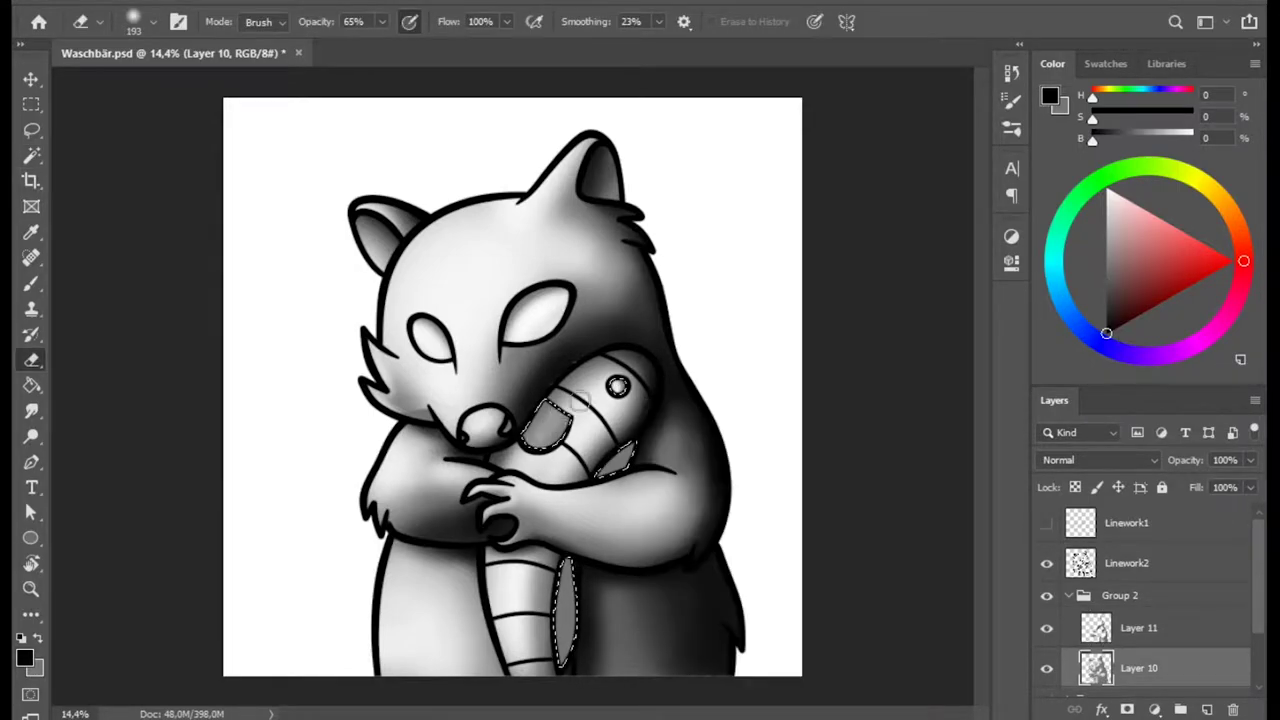
- Shade the fish's fins with a soft 259 px brush and save the file
key("alt+bracketright")
key("space")
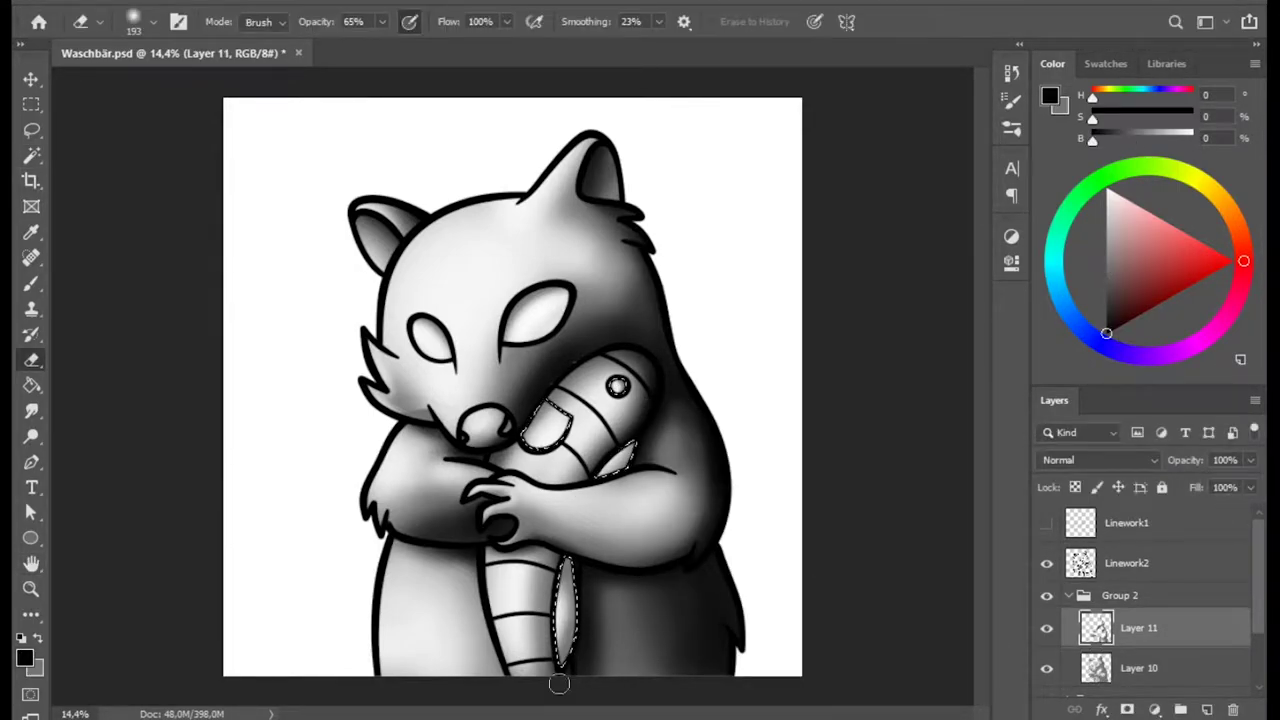
key("b")
left_click(658, 383, "alt")
key("alt+bracketleft")
key("ctrl+s")
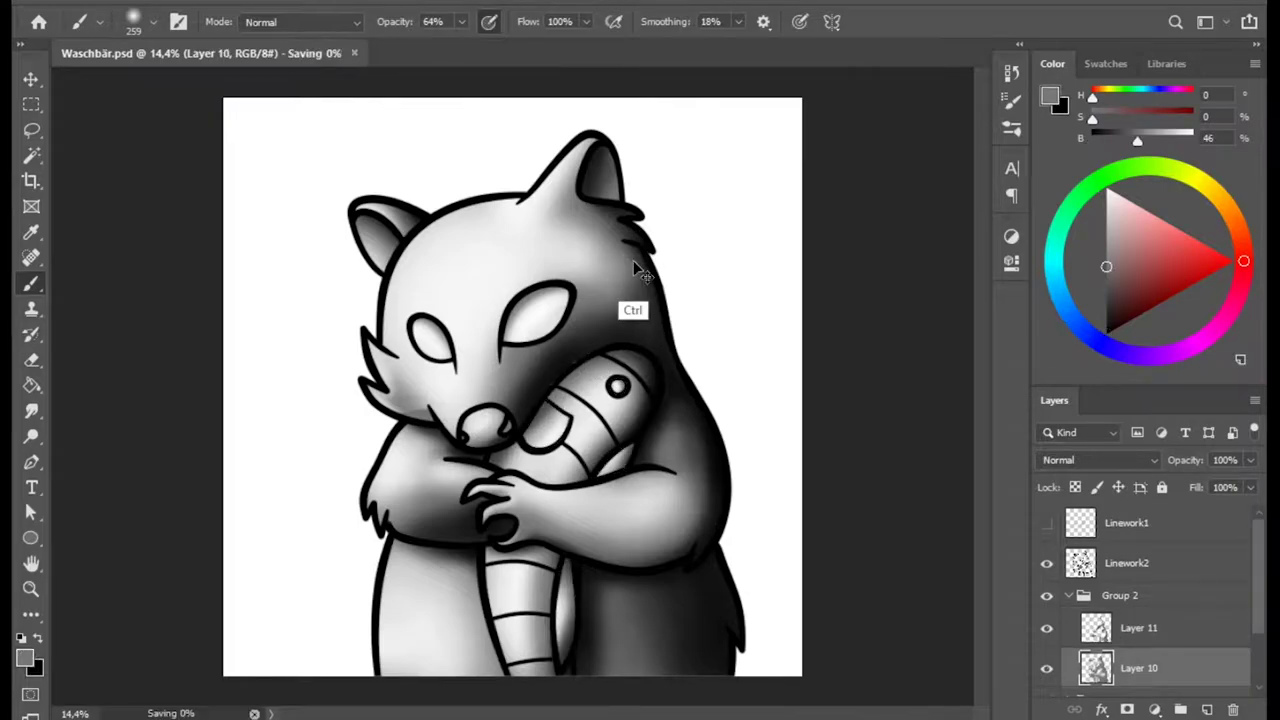
- Select the light area of the raccoon's face with the Magic Wand, soften its grey on Layer 10 with a 193 px eraser, and deselect
left_click(1047, 668)
left_click(1095, 628, "ctrl")
key("w")
left_click(1047, 668)
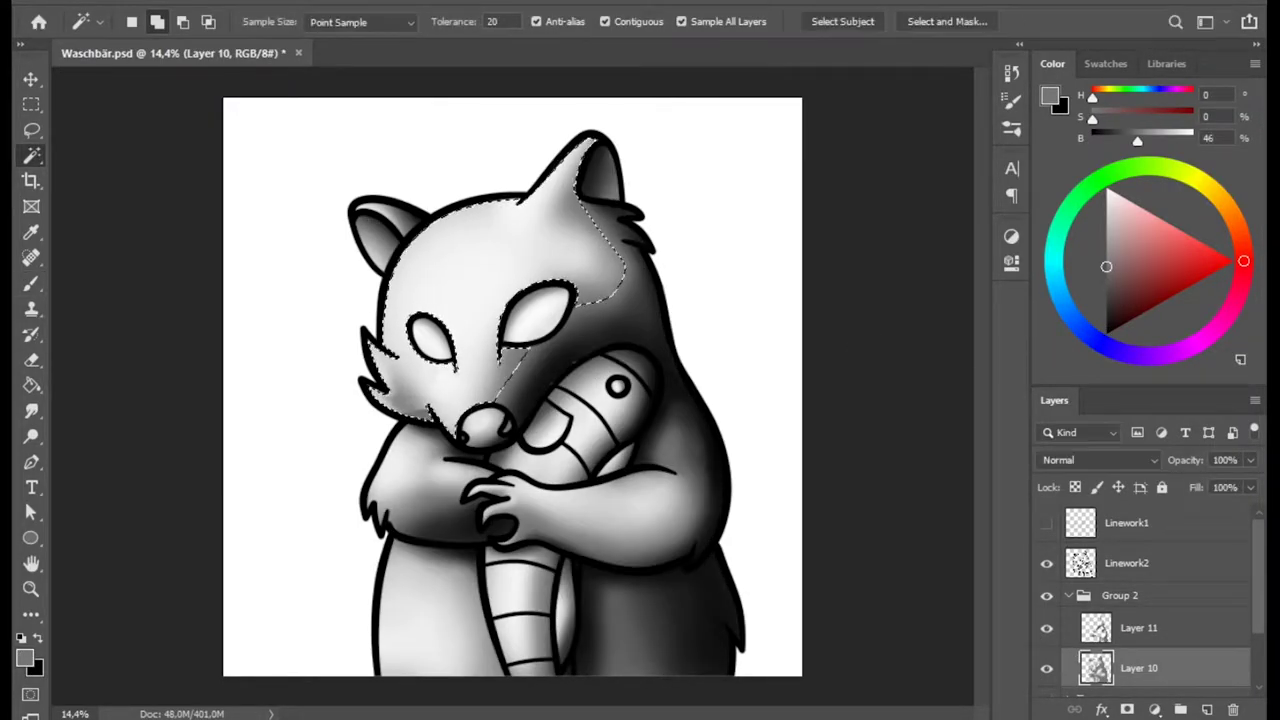
key("b")
left_click(1047, 628)
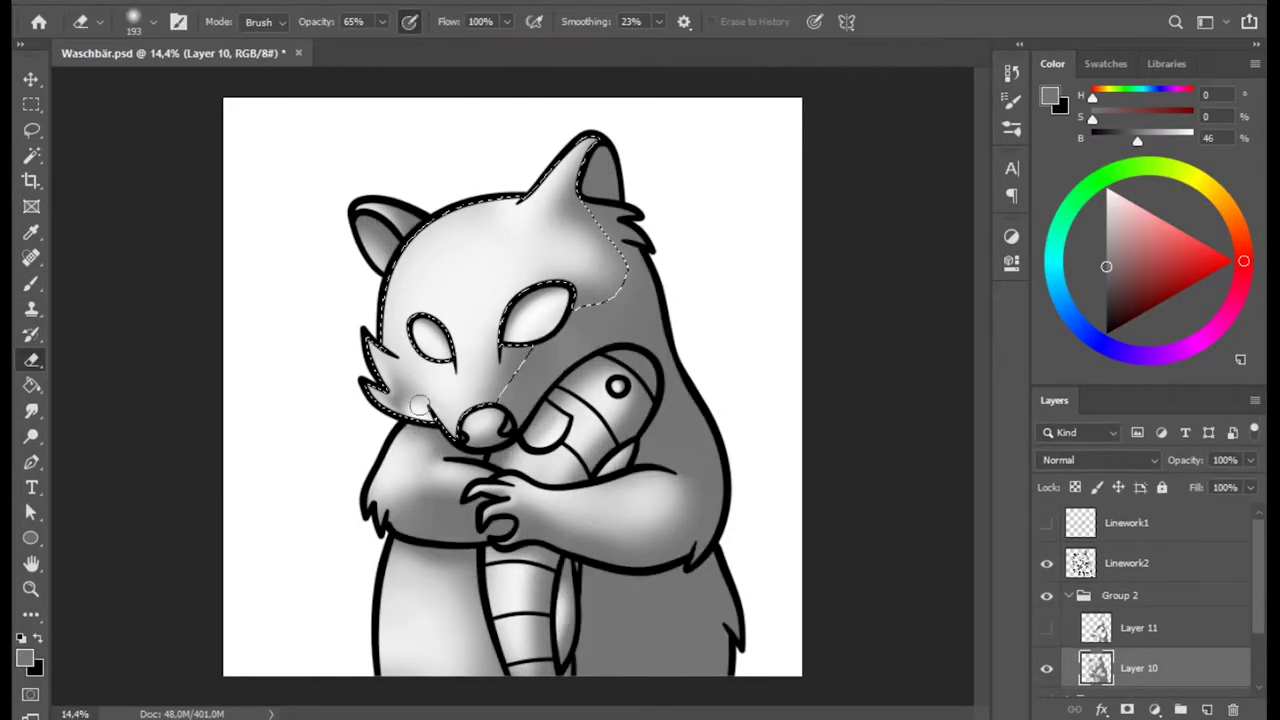
right_click(445, 395)
key("Escape")
key("e")
key("ctrl+d")
left_click(1047, 628)
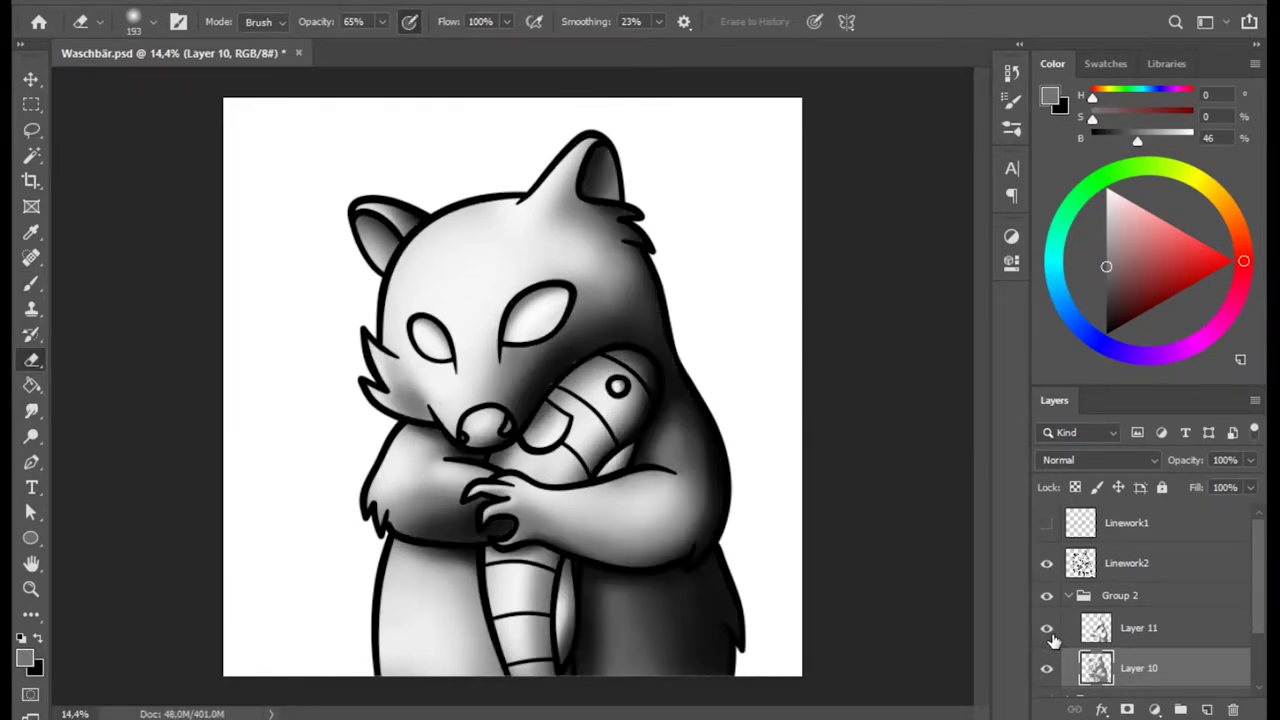
- Set Layer 10's blend mode to Multiply and add a new layer clipped to it
left_click(1139, 628)
key("b")
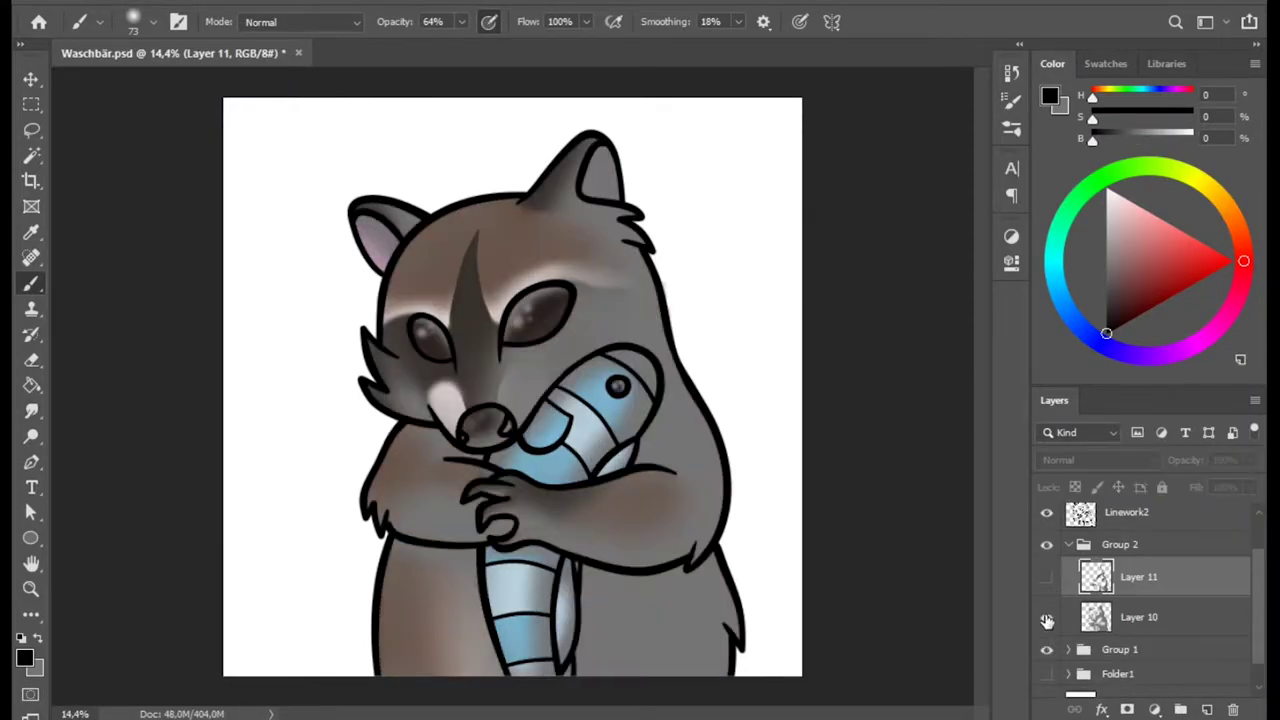
left_click(1139, 618)
left_click(1100, 460)
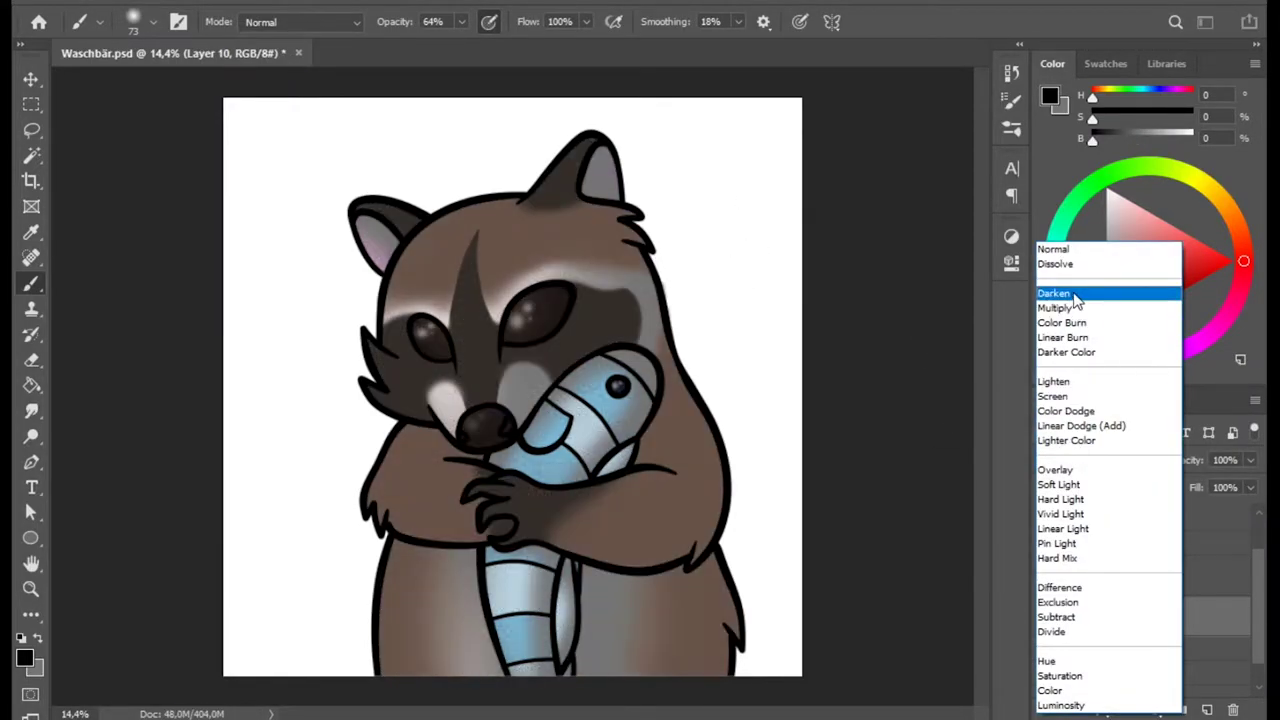
left_click(1166, 632)
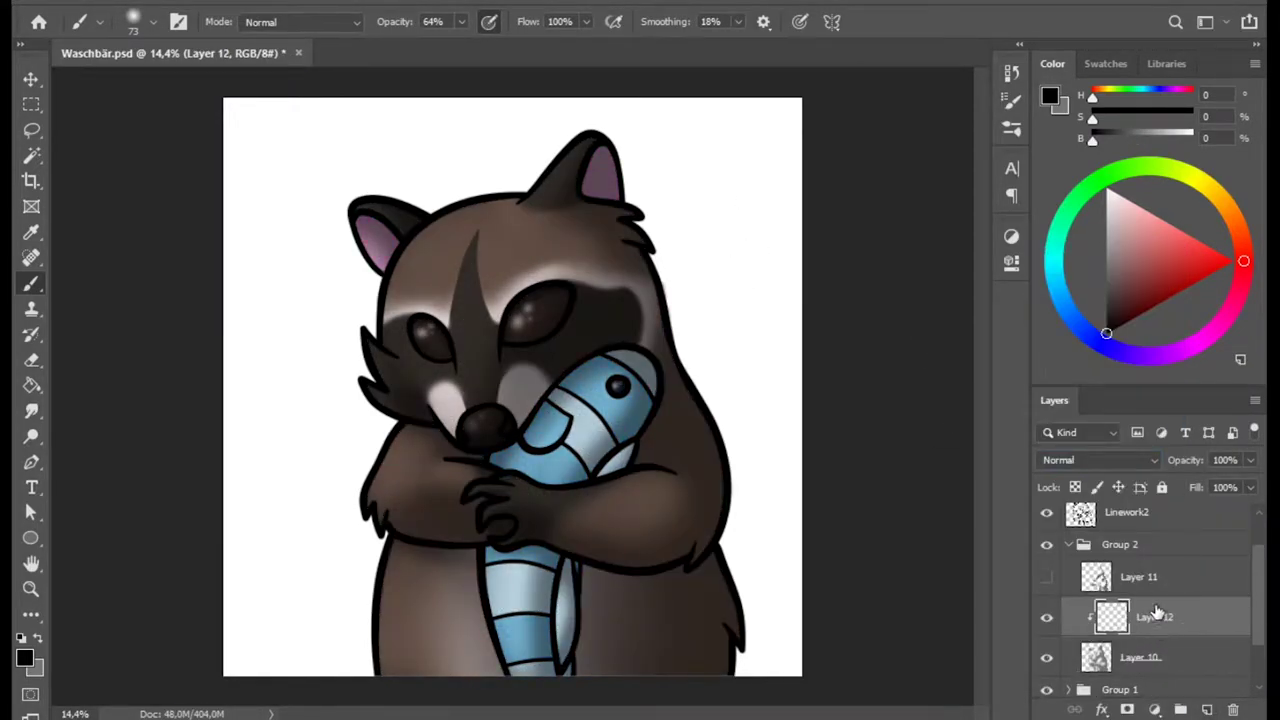
- Fill the clipped Layer 12 with brown (H 27, S 59, B 50) to tint the grey shading
key("g")
left_click(712, 368, "alt")
left_click(712, 368)
- Tune the brown tint on Layer 12 with a clipped Hue/Saturation adjustment and merge the adjustment into it
left_click(1011, 236)
left_click(800, 300)
left_click_drag(943, 330, 868, 330)
left_click_drag(951, 369, 908, 407)
right_click(1160, 620)
left_click(990, 537)
- Set Layer 11 to Multiply and clip a copy of the brown Layer 12 to it
left_click(1113, 597, "alt")
left_click(1120, 617)
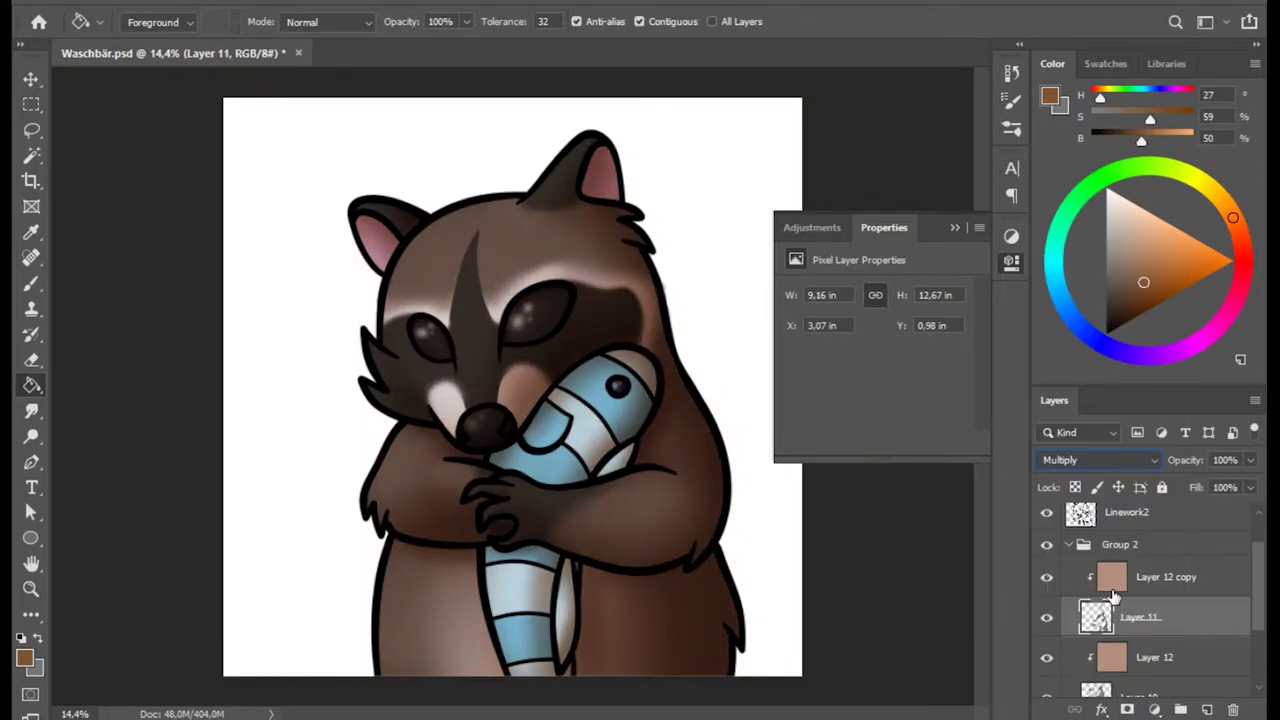
left_click(1115, 585)
- Apply a Hue/Saturation adjustment with saturation -15 and lightness -12 to the copied tint, and merge the tints into their shading layers
left_click(1011, 236)
left_click(800, 300)
scroll(880, 350, "down", 1)
left_click_drag(875, 397, 859, 361)
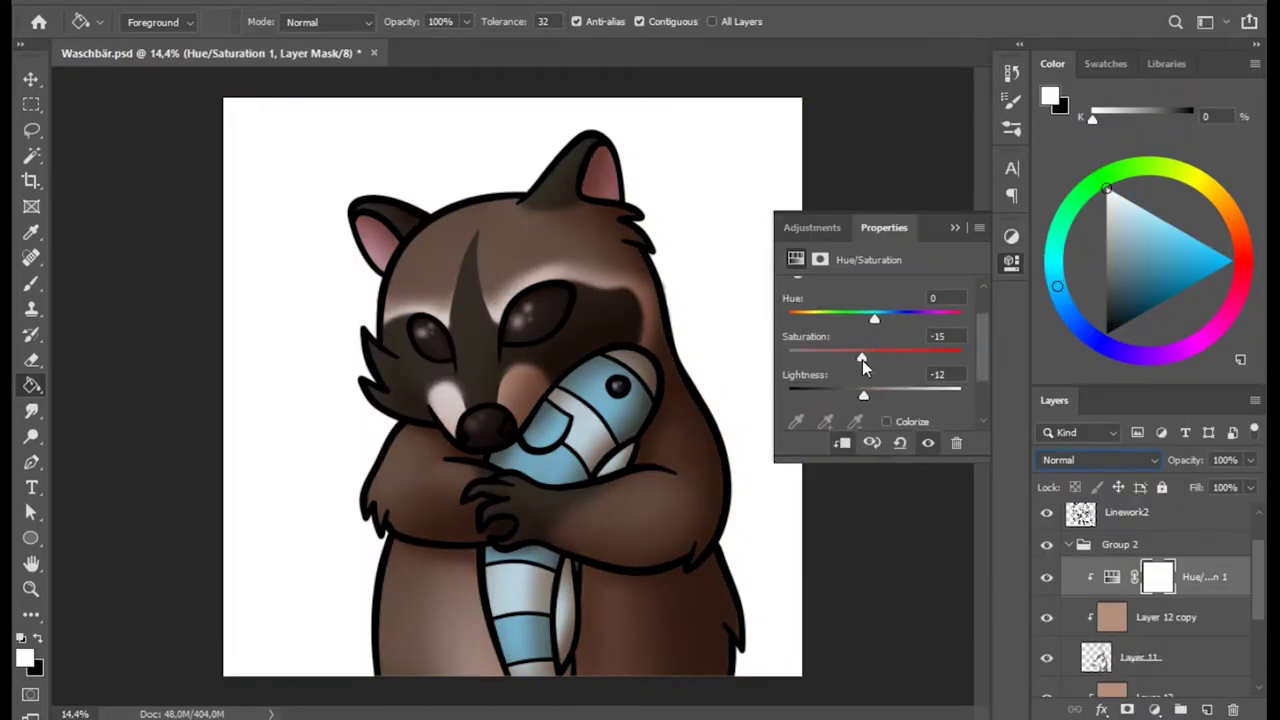
right_click(1158, 577)
right_click(1195, 577)
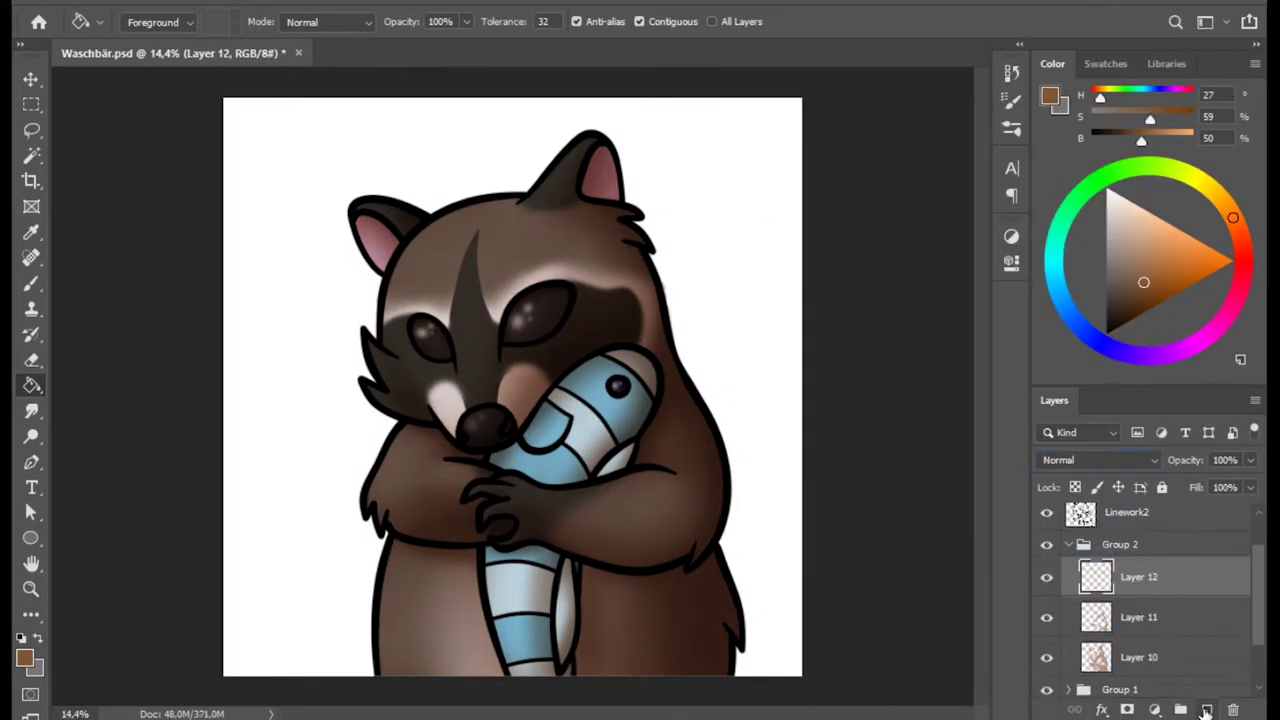
- Hide Group 1, select the lit areas of the raccoon's head, arms and belly with the Magic Wand, and expand the selection
key("w")
left_click(407, 477)
left_click(1046, 689)
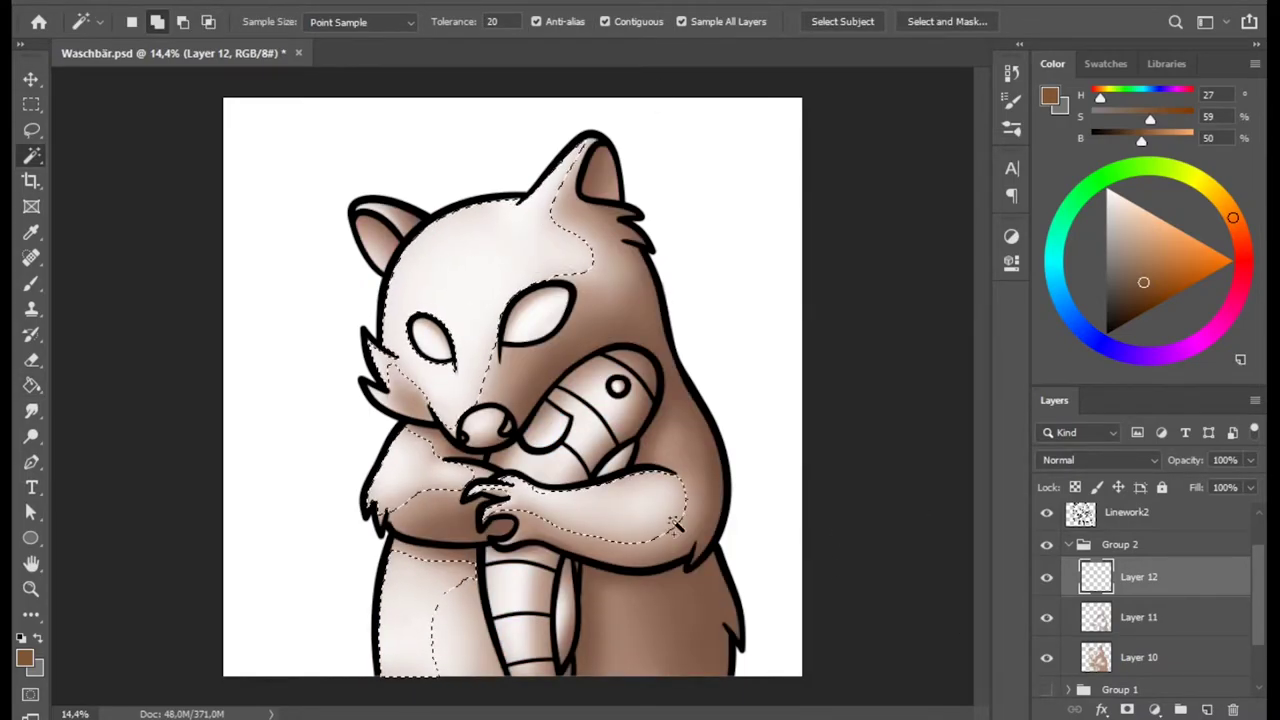
key("alt+bracketleft")
key("alt+bracketleft")
key("e")
key("alt+s")
key("m")
key("e")
key("Return")
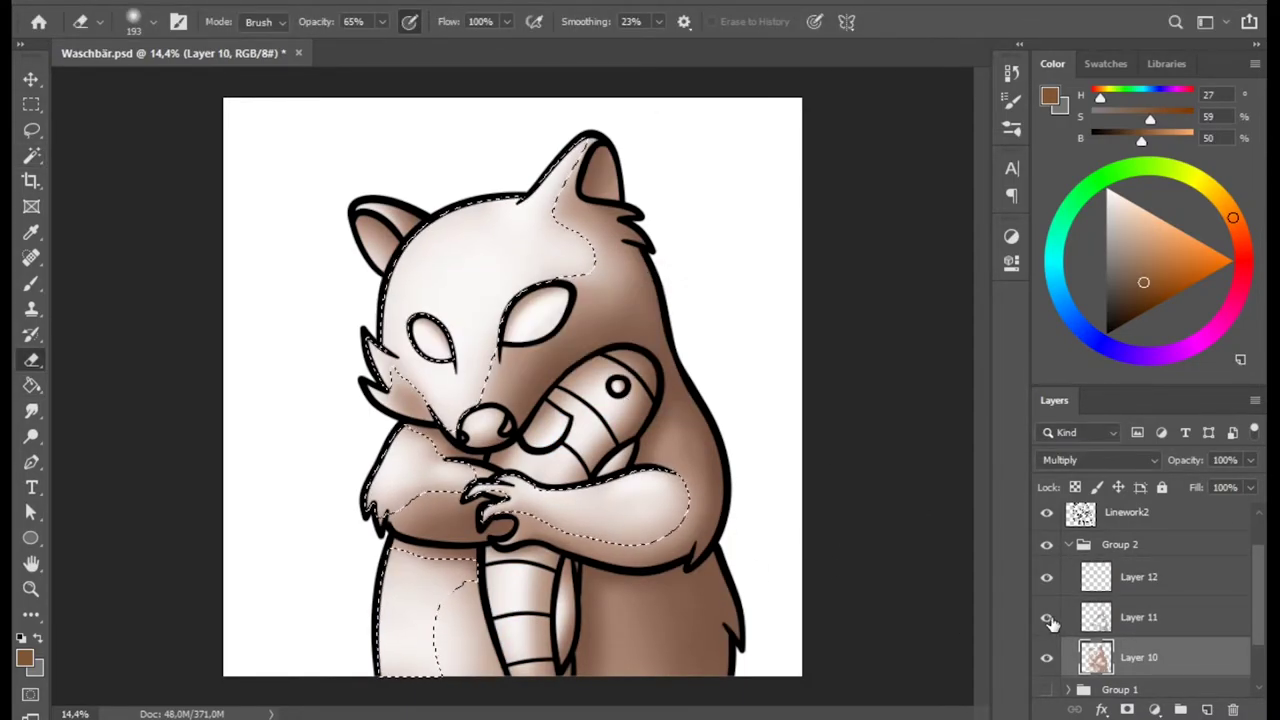
- Paint pale yellow highlights (H 52, S 38, B 86) on the raccoon's belly and arms on Layer 12 with a soft round brush
key("alt+bracketright")
key("alt+bracketright")
key("x")
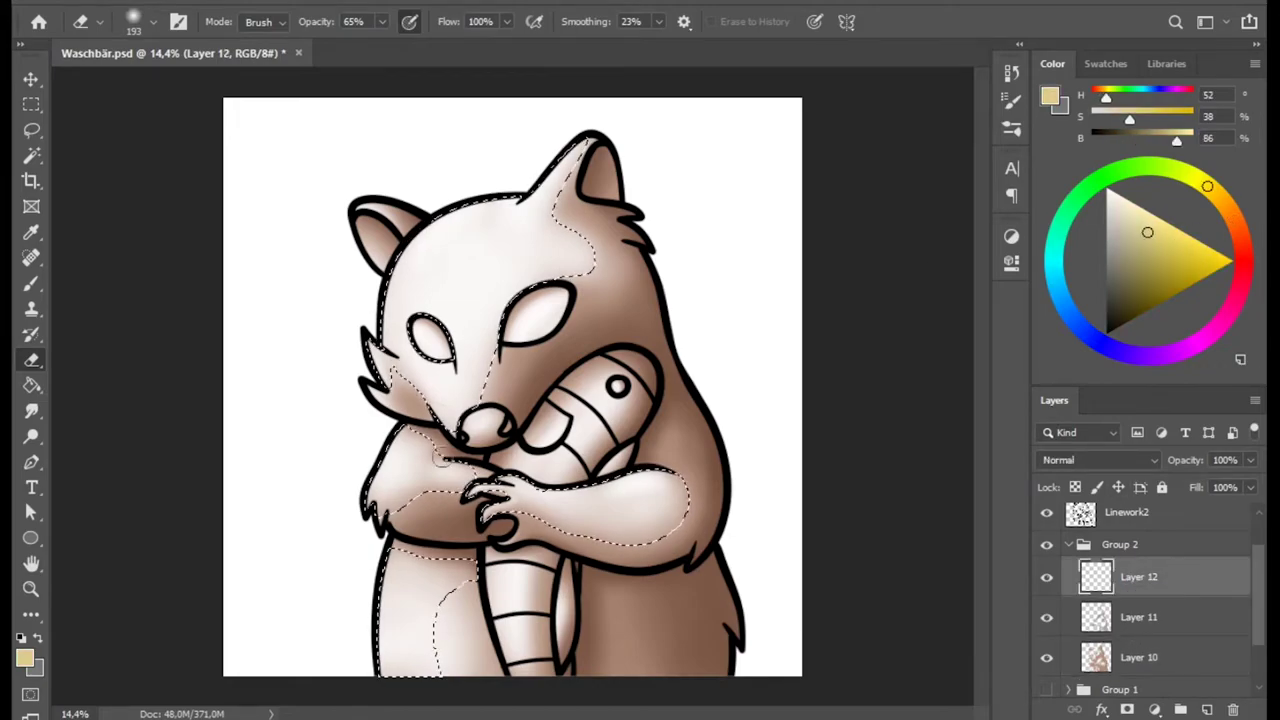
key("b")
right_click(624, 450)
left_click_drag(405, 655, 371, 457)
left_click_drag(680, 490, 623, 486)
- Enlarge the soft brush, paint pale yellow highlights on the raccoon's forehead and muzzle, and deselect
right_click(655, 348)
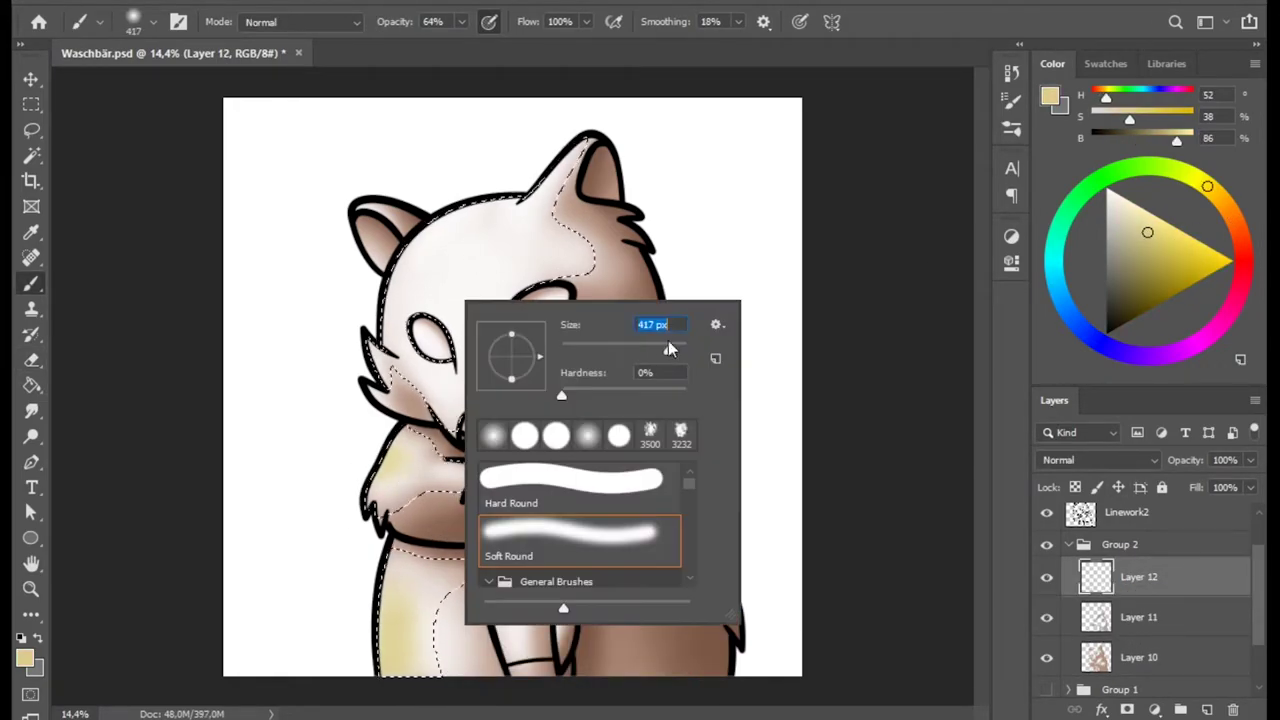
left_click_drag(655, 348, 675, 348)
left_click_drag(420, 300, 499, 252)
left_click_drag(440, 400, 462, 340)
key("e")
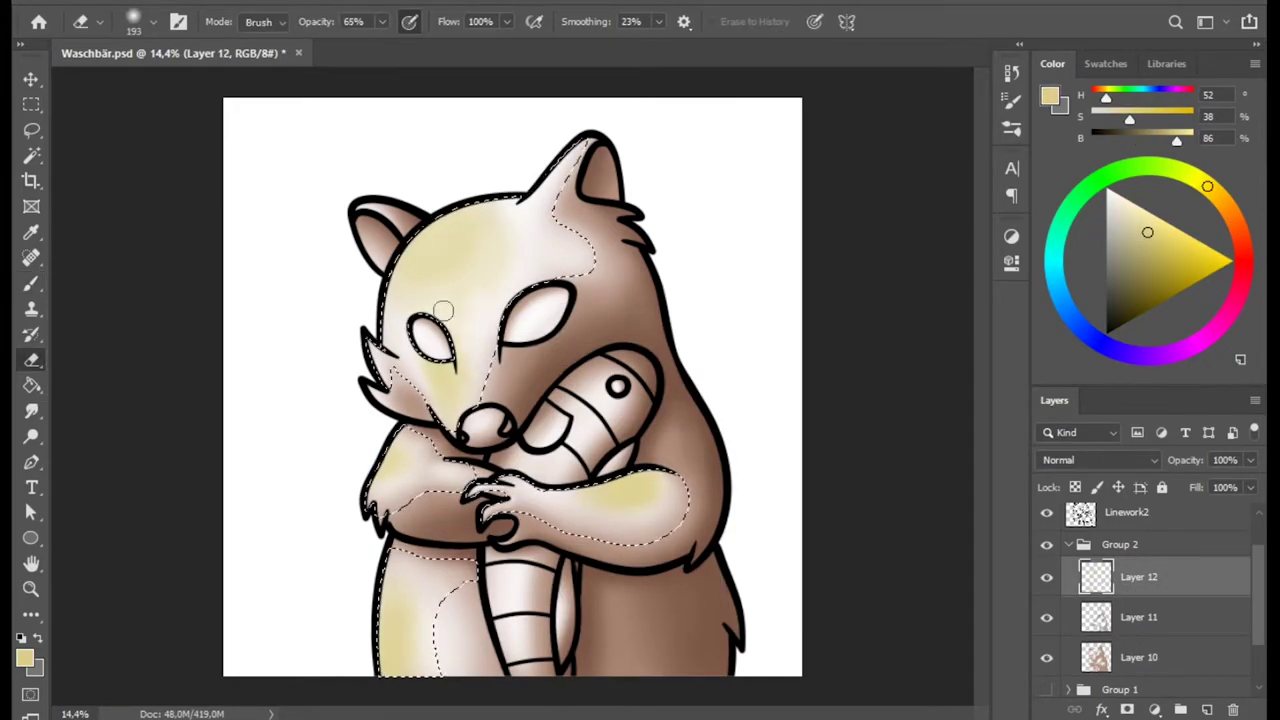
key("ctrl+d")
- Set Layer 12's blend mode to Screen and try a clipped Hue/Saturation adjustment with lightness +26 on its highlights
left_click(1098, 460)
left_click(1050, 383)
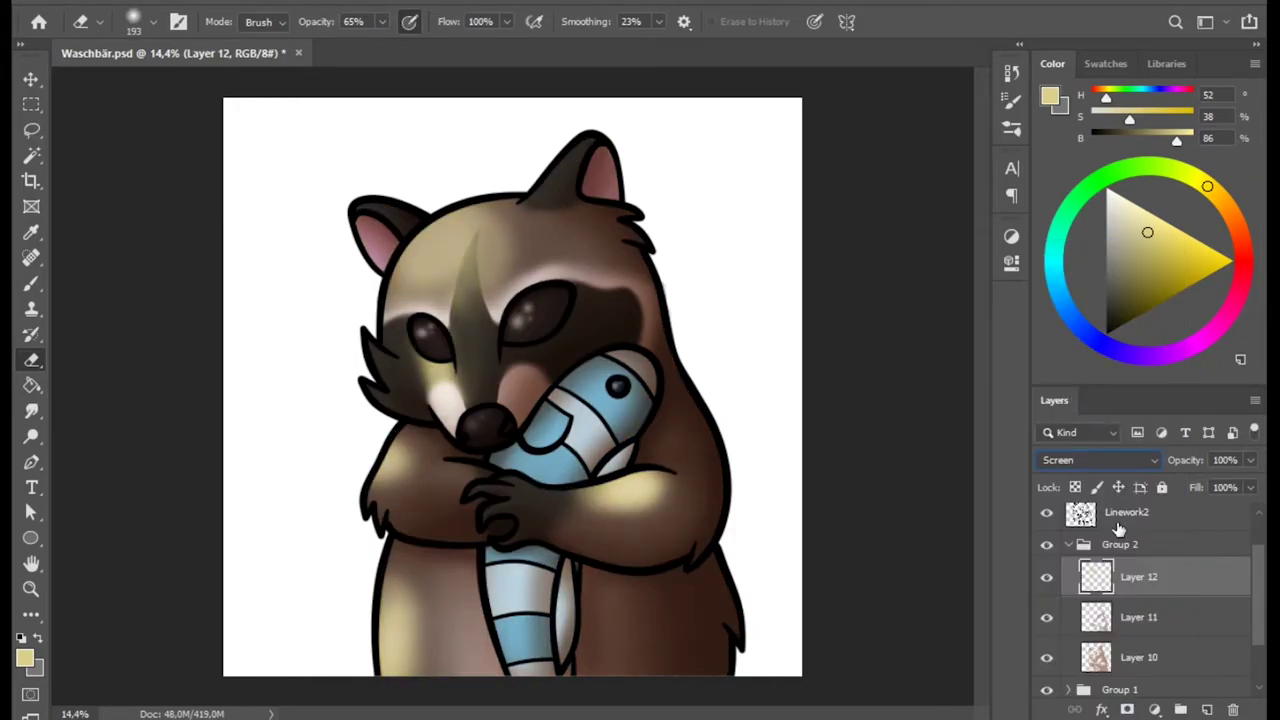
key("ctrl+u")
scroll(986, 354, "down", 2)
mouse_move(875, 378)
left_mouse_down()
mouse_move(909, 384)
mouse_move(897, 378)
left_mouse_up()
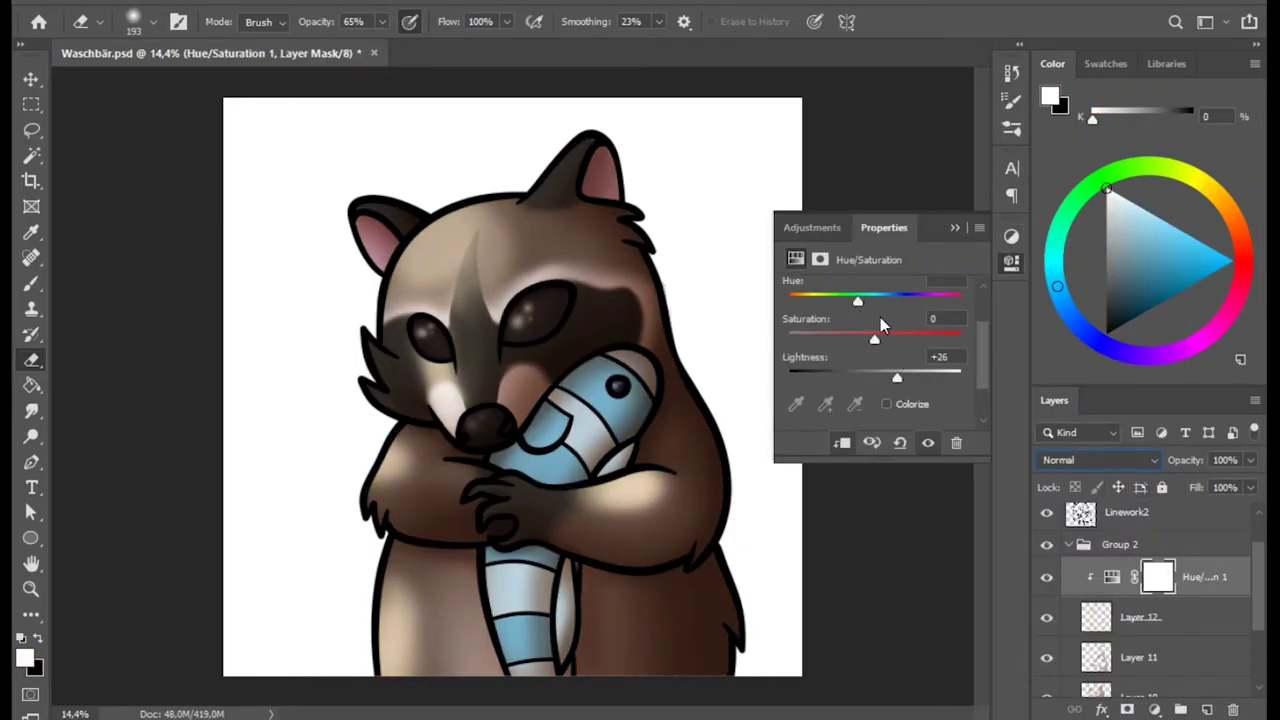
key("Delete")
- Enlarge the eraser to 338 px for softening the highlights and set Layer 12's opacity to 32%
left_click_drag(1250, 460, 1175, 483)
key("bracketright")
key("bracketright")
key("bracketright")
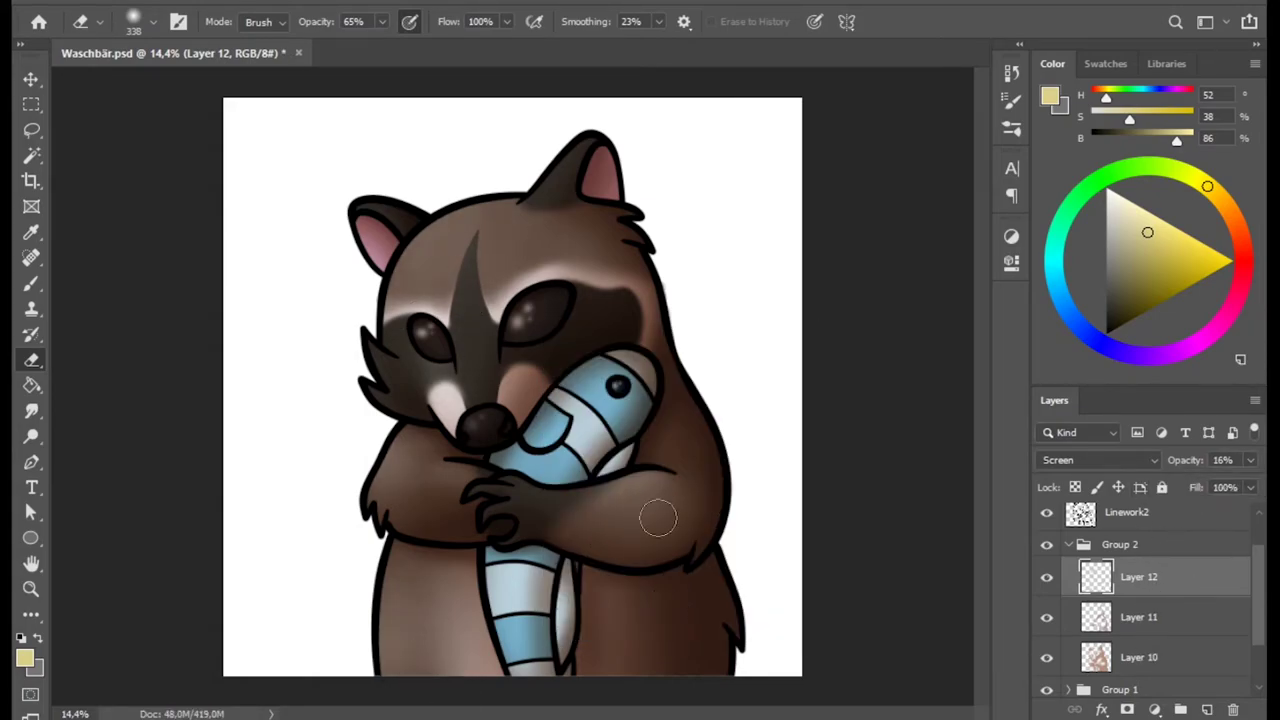
left_click_drag(1250, 460, 1197, 493)
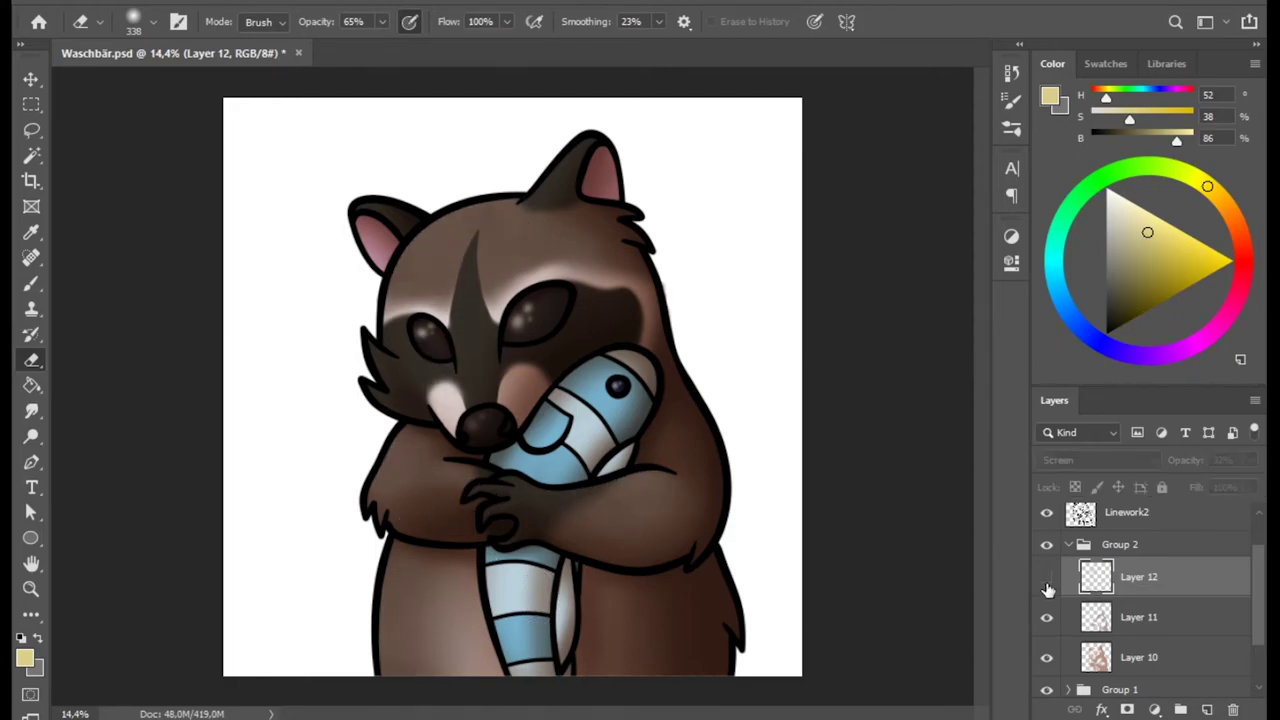
- Save the file, collapse Group 2, and show and select the Linework1 layer with the whiskers
key("ctrl+s")
key("ctrl+0")
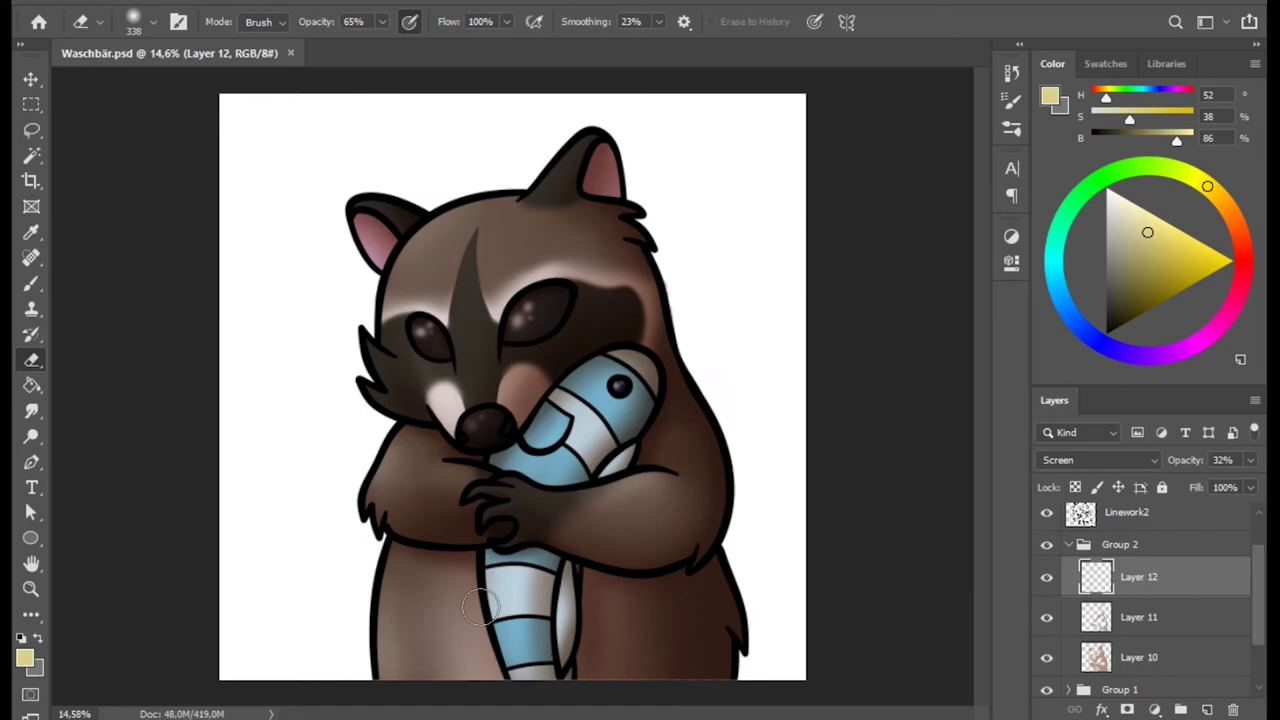
left_click(1069, 544)
left_click(1126, 520)
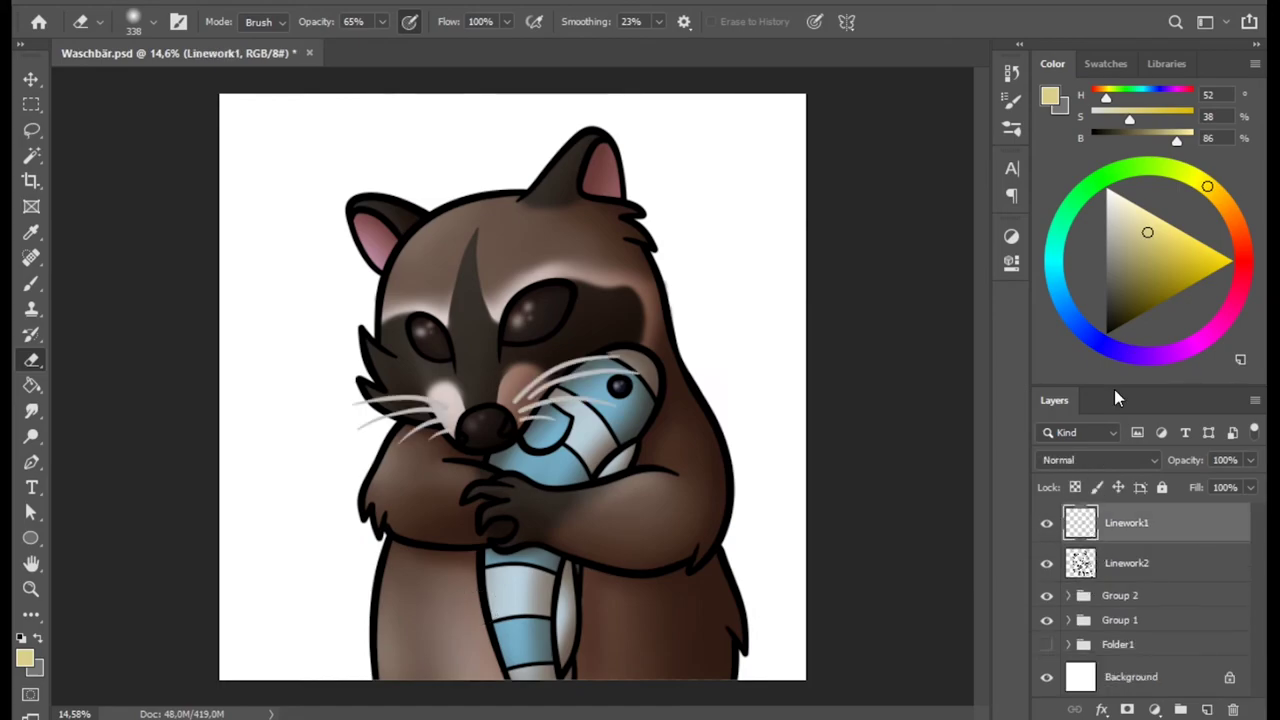